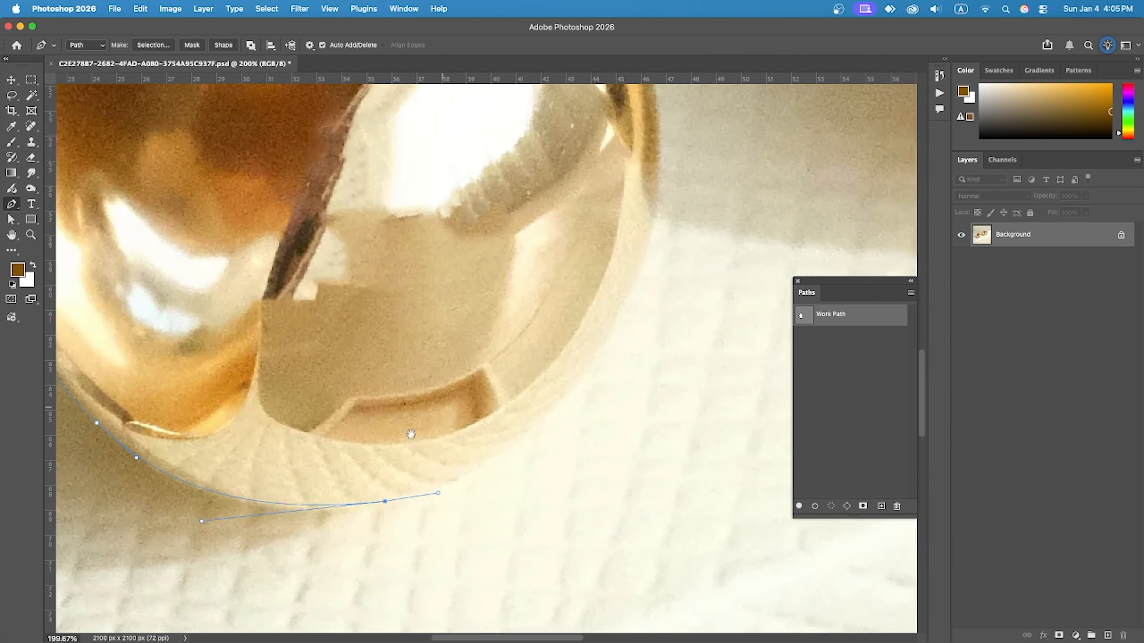
Continue the pen path around the left earring's front sphere, from its underside up the right edge and over the tip to the post
{"action": "left_click_drag", "start_coordinate": [409, 435], "coordinate": [318, 525]}
{"action": "left_click_drag", "start_coordinate": [566, 272], "coordinate": [533, 520]}
{"action": "scroll", "coordinate": [565, 280], "scroll_direction": "down", "scroll_amount": 3}
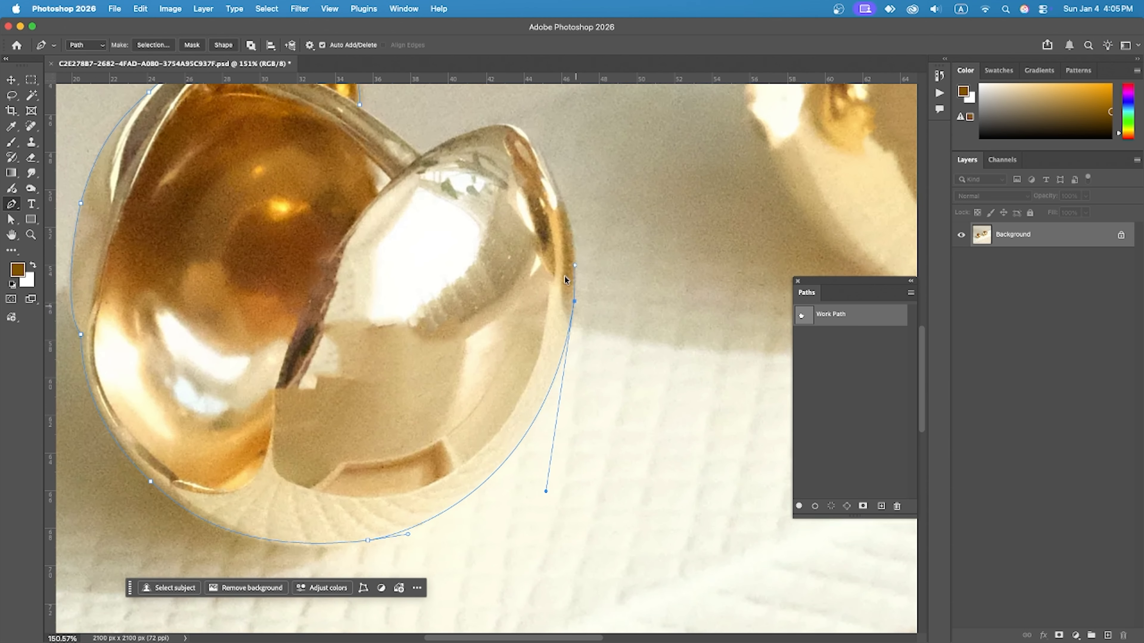
{"action": "scroll", "coordinate": [575, 267], "scroll_direction": "up", "scroll_amount": 3}
{"action": "left_click_drag", "start_coordinate": [535, 263], "coordinate": [484, 170]}
{"action": "left_click_drag", "start_coordinate": [419, 207], "coordinate": [373, 221]}
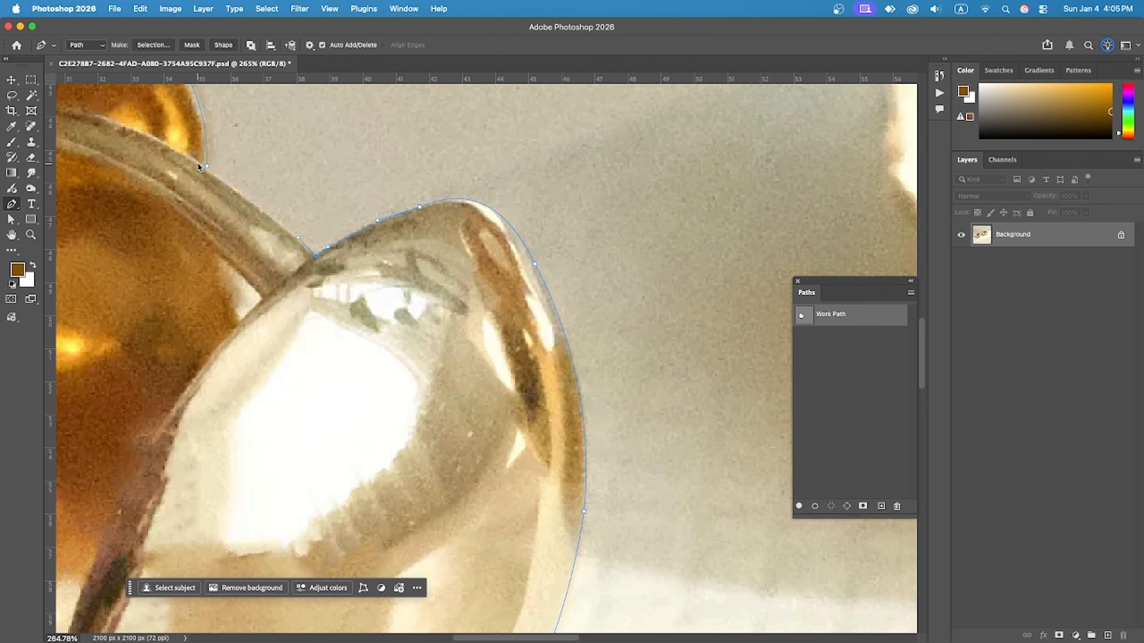
Trace the upper edge of the left earring's post and close the outline at its starting point
{"action": "left_click", "coordinate": [207, 166]}
{"action": "scroll", "coordinate": [188, 156], "scroll_direction": "up", "scroll_amount": 4}
{"action": "key", "text": "x"}
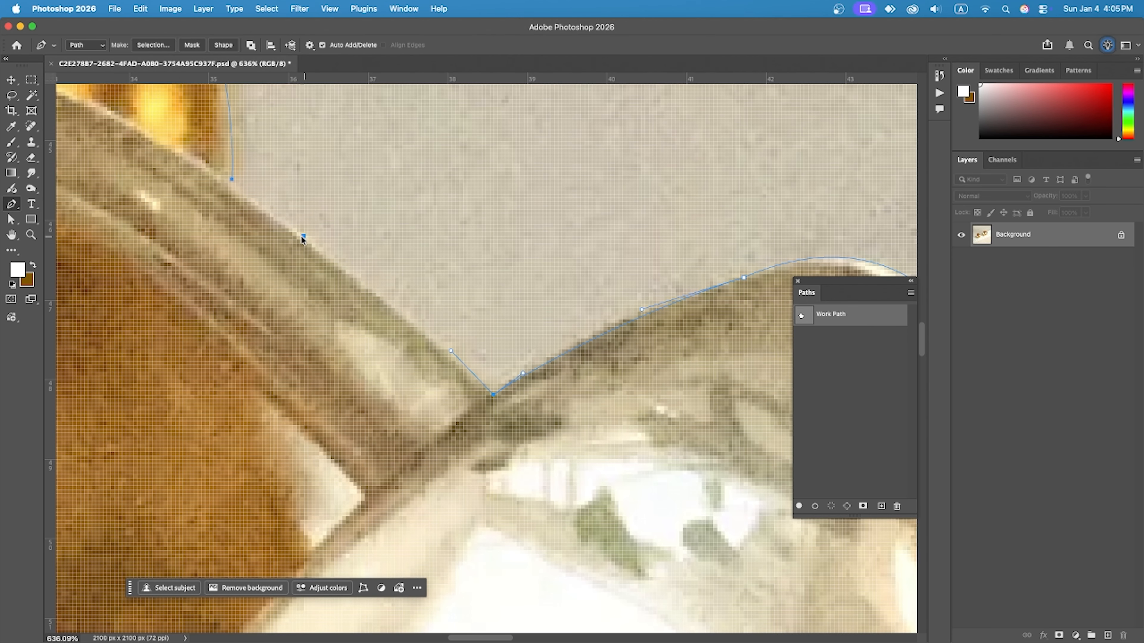
{"action": "left_click", "coordinate": [232, 180]}
{"action": "key", "text": "super+z"}
{"action": "left_click_drag", "start_coordinate": [235, 185], "coordinate": [232, 183]}
{"action": "scroll", "coordinate": [244, 180], "scroll_direction": "up", "scroll_amount": 4}
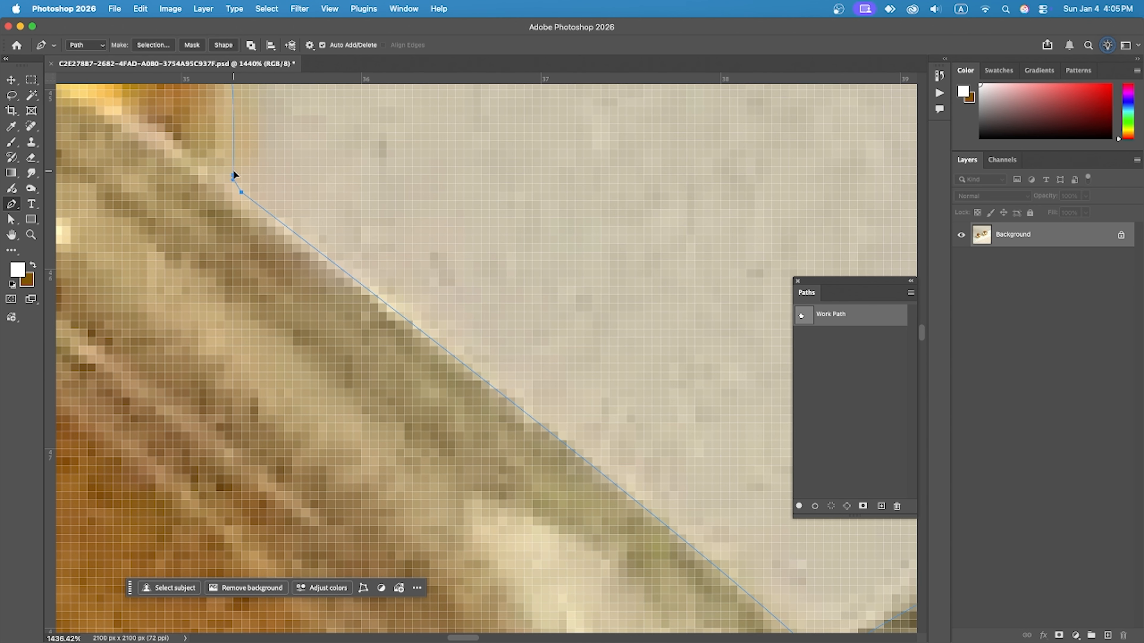
Start an outline on the right earring's top rim and add a curved anchor on its upper-left edge
{"action": "scroll", "coordinate": [234, 174], "scroll_direction": "down", "scroll_amount": 10}
{"action": "scroll", "coordinate": [498, 295], "scroll_direction": "up", "scroll_amount": 4}
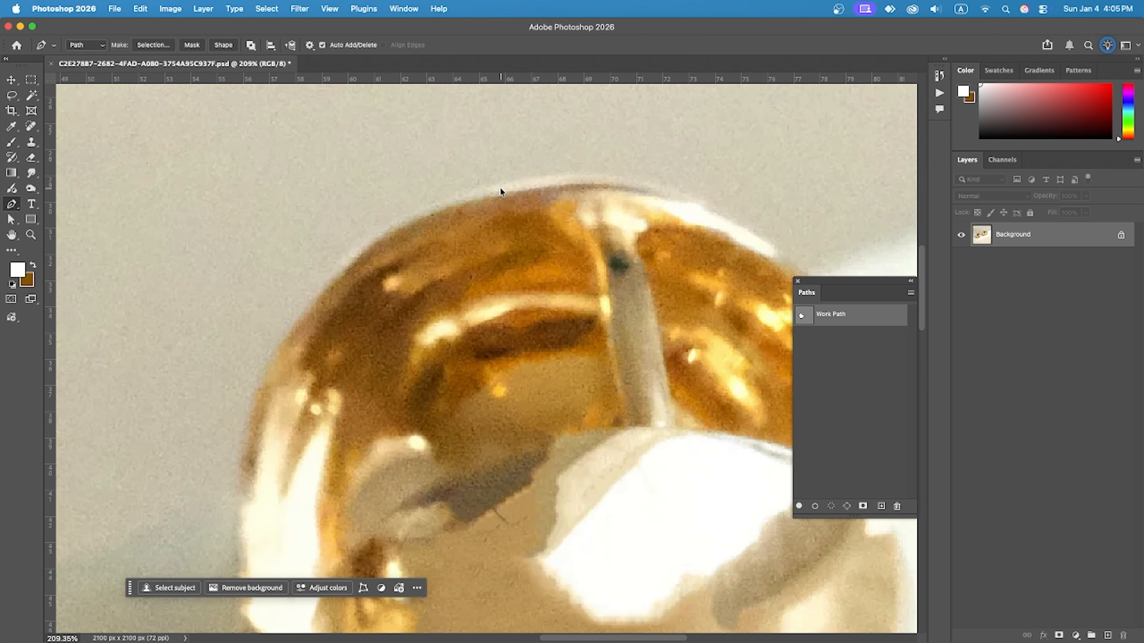
{"action": "left_click_drag", "start_coordinate": [319, 299], "coordinate": [285, 330]}
{"action": "scroll", "coordinate": [286, 330], "scroll_direction": "down", "scroll_amount": 3}
{"action": "scroll", "coordinate": [285, 329], "scroll_direction": "left", "scroll_amount": 2}
{"action": "left_click_drag", "start_coordinate": [318, 474], "coordinate": [336, 531]}
{"action": "left_click_drag", "start_coordinate": [301, 417], "coordinate": [303, 250]}
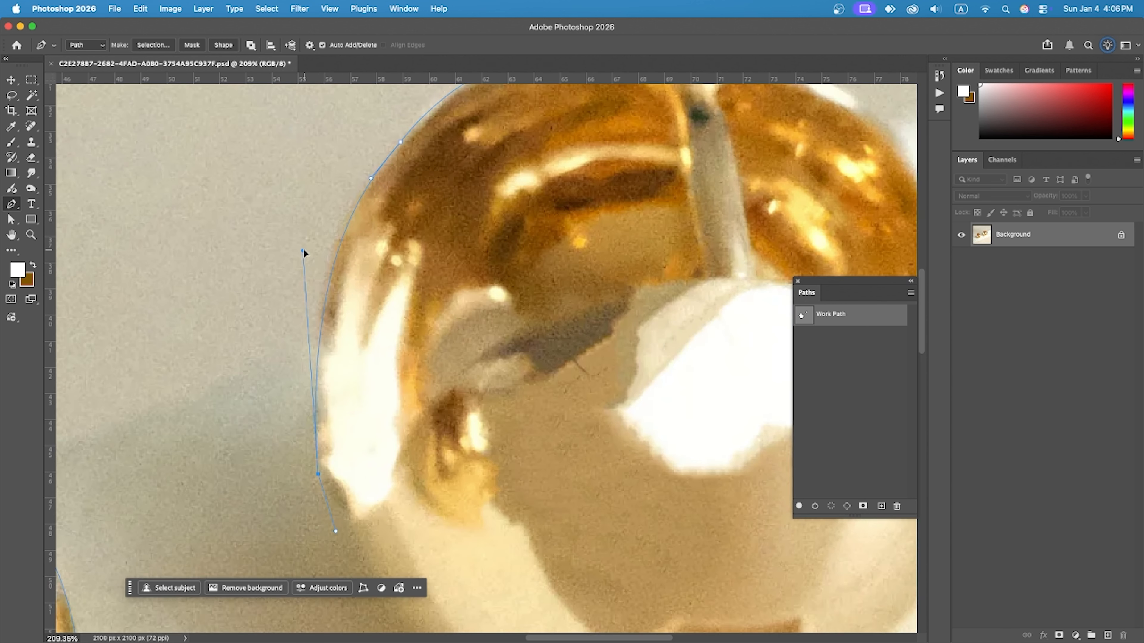
{"action": "scroll", "coordinate": [298, 263], "scroll_direction": "down", "scroll_amount": 5}
{"action": "scroll", "coordinate": [320, 324], "scroll_direction": "up", "scroll_amount": 4}
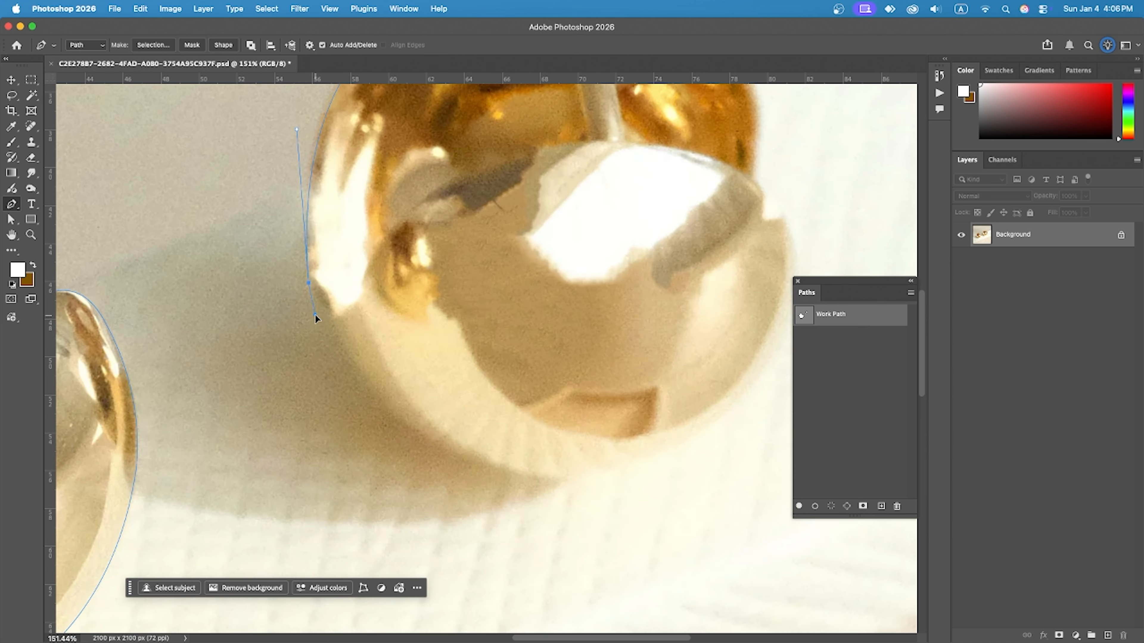
{"action": "left_click_drag", "start_coordinate": [535, 475], "coordinate": [693, 492]}
{"action": "scroll", "coordinate": [322, 307], "scroll_direction": "up", "scroll_amount": 5}
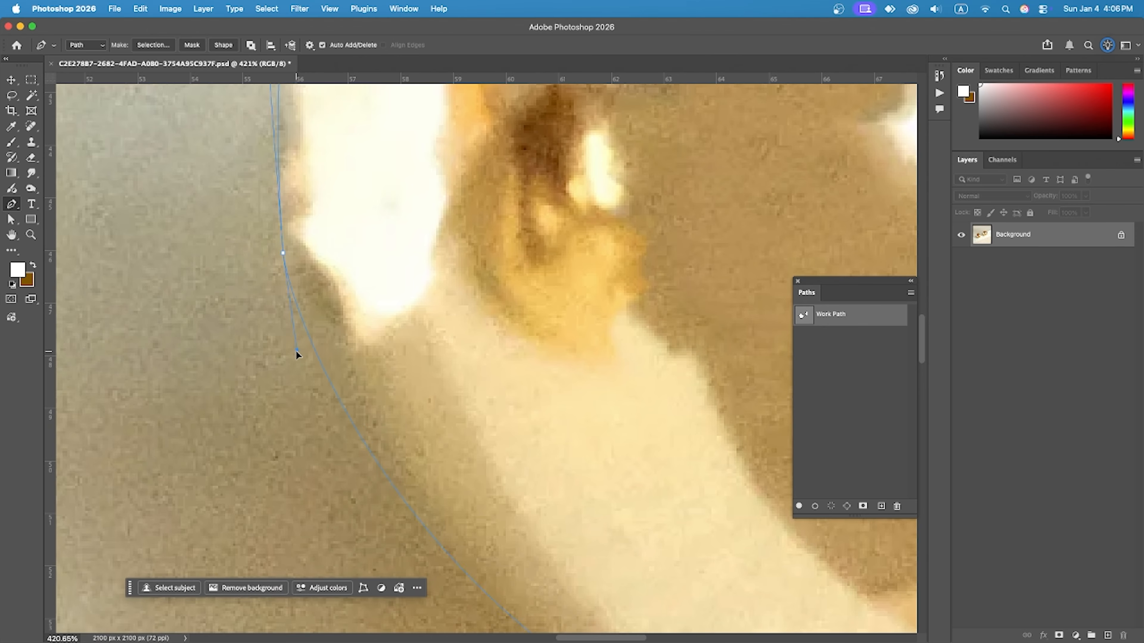
{"action": "scroll", "coordinate": [236, 269], "scroll_direction": "down", "scroll_amount": 5}
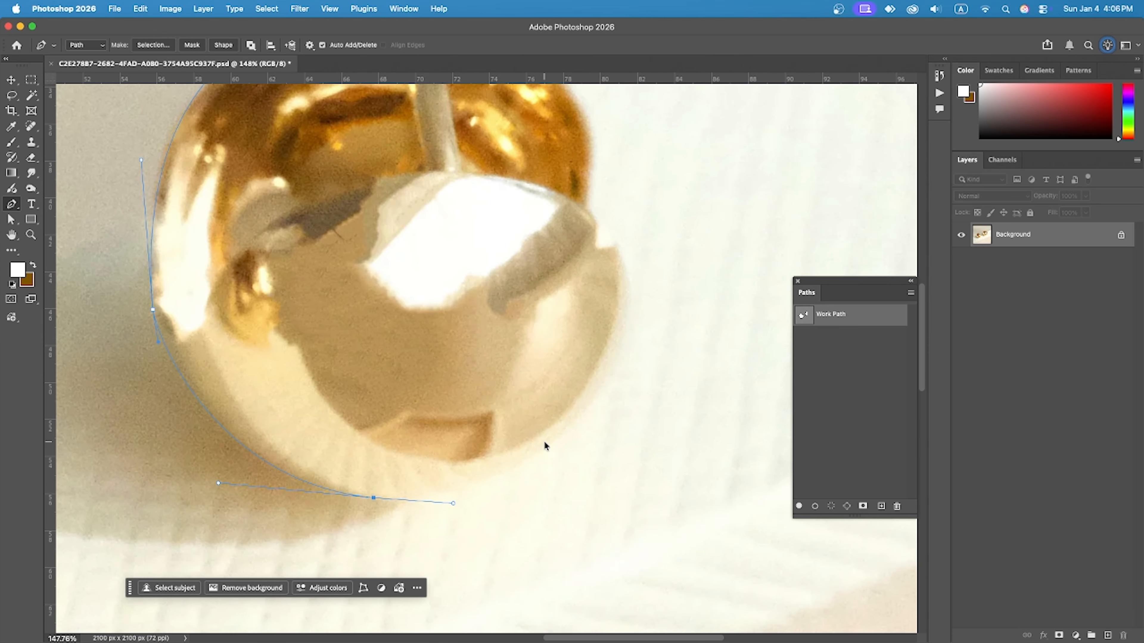
{"action": "scroll", "coordinate": [391, 381], "scroll_direction": "up", "scroll_amount": 2}
{"action": "key", "text": "super+z"}
{"action": "key", "text": "super+z"}
{"action": "key", "text": "super+z"}
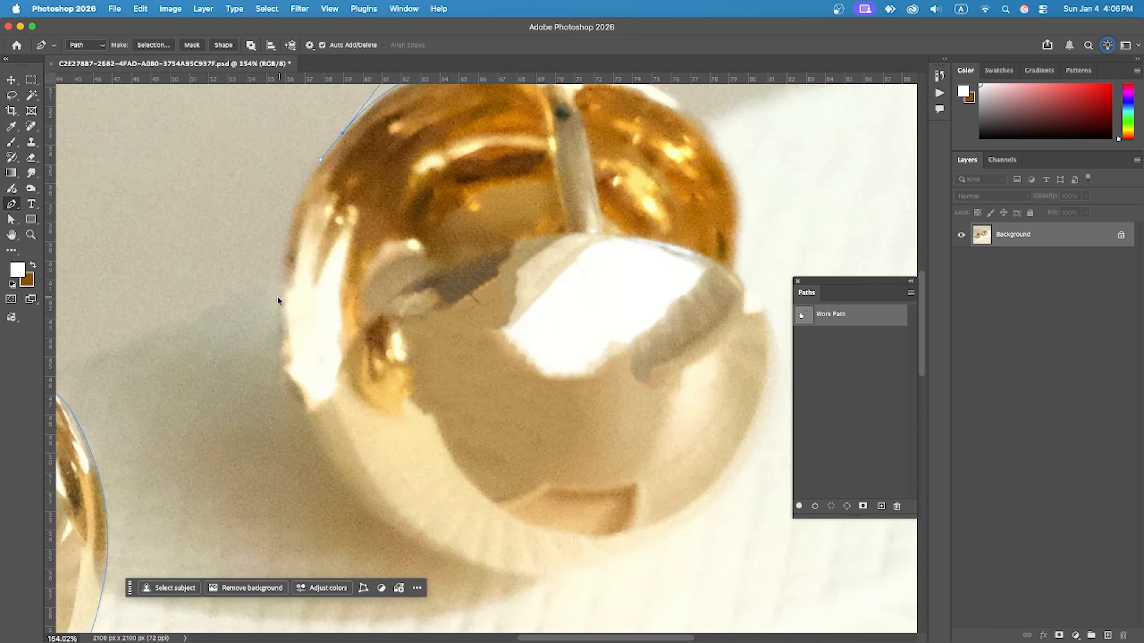
Trace the right earring's left side with curved anchors at mid-height and at the lower-left edge
{"action": "mouse_move", "coordinate": [278, 297]}
{"action": "left_mouse_down"}
{"action": "mouse_move", "coordinate": [277, 386]}
{"action": "mouse_move", "coordinate": [278, 318]}
{"action": "left_mouse_up"}
{"action": "left_click_drag", "start_coordinate": [343, 483], "coordinate": [362, 505]}
{"action": "scroll", "coordinate": [472, 447], "scroll_direction": "down", "scroll_amount": 3}
{"action": "scroll", "coordinate": [472, 447], "scroll_direction": "right", "scroll_amount": 3}
{"action": "left_click_drag", "start_coordinate": [479, 414], "coordinate": [612, 381]}
{"action": "scroll", "coordinate": [516, 409], "scroll_direction": "up", "scroll_amount": 3}
{"action": "scroll", "coordinate": [516, 408], "scroll_direction": "right", "scroll_amount": 4}
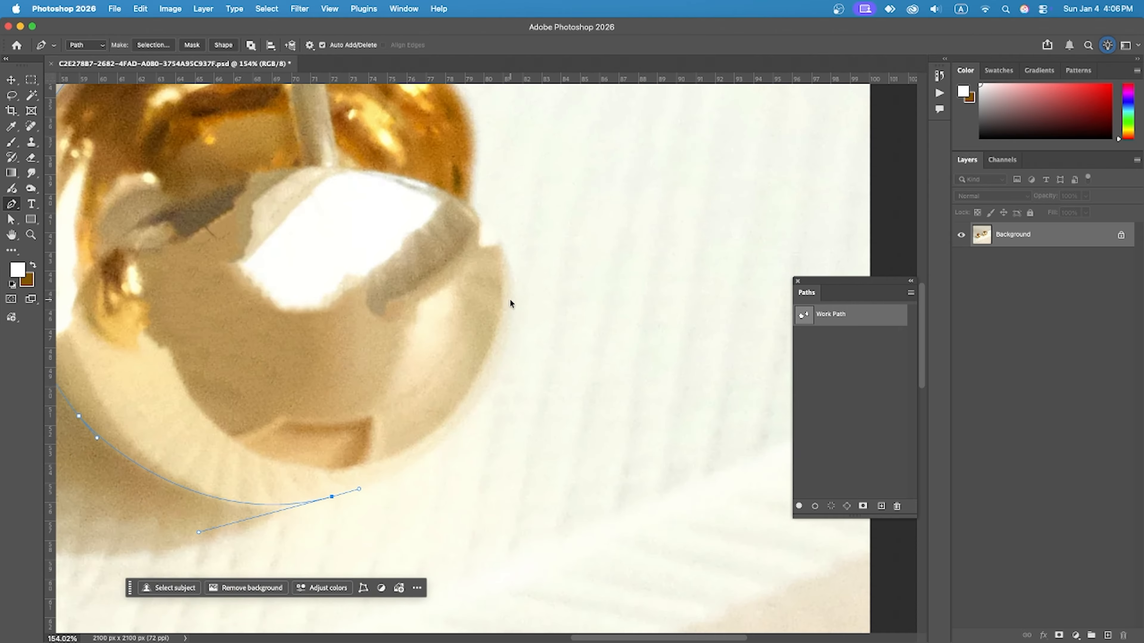
{"action": "left_click_drag", "start_coordinate": [516, 292], "coordinate": [517, 263]}
{"action": "scroll", "coordinate": [517, 263], "scroll_direction": "up", "scroll_amount": 4}
{"action": "scroll", "coordinate": [617, 252], "scroll_direction": "down", "scroll_amount": 6}
{"action": "key", "text": "super+z"}
Trace the underside of the right earring and curve the path up the right edge of its front sphere
{"action": "scroll", "coordinate": [434, 391], "scroll_direction": "down", "scroll_amount": 2}
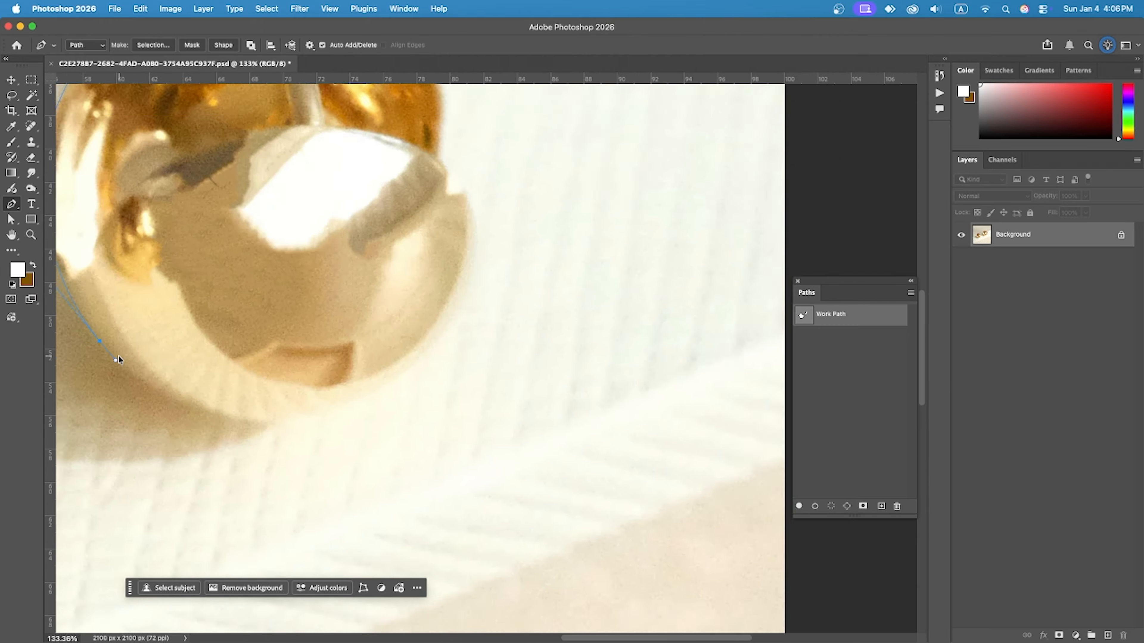
{"action": "left_click_drag", "start_coordinate": [348, 420], "coordinate": [390, 412]}
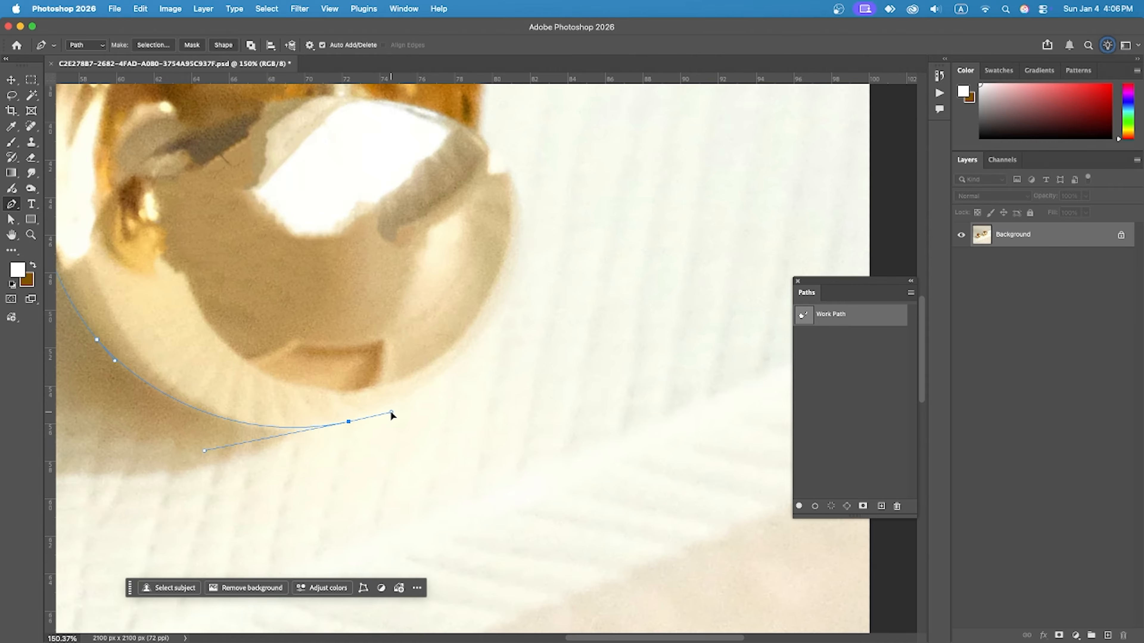
{"action": "mouse_move", "coordinate": [524, 217]}
{"action": "left_mouse_down"}
{"action": "mouse_move", "coordinate": [529, 90]}
{"action": "mouse_move", "coordinate": [546, 171]}
{"action": "mouse_move", "coordinate": [529, 220]}
{"action": "mouse_move", "coordinate": [530, 199]}
{"action": "left_mouse_up"}
{"action": "scroll", "coordinate": [529, 90], "scroll_direction": "up", "scroll_amount": 4}
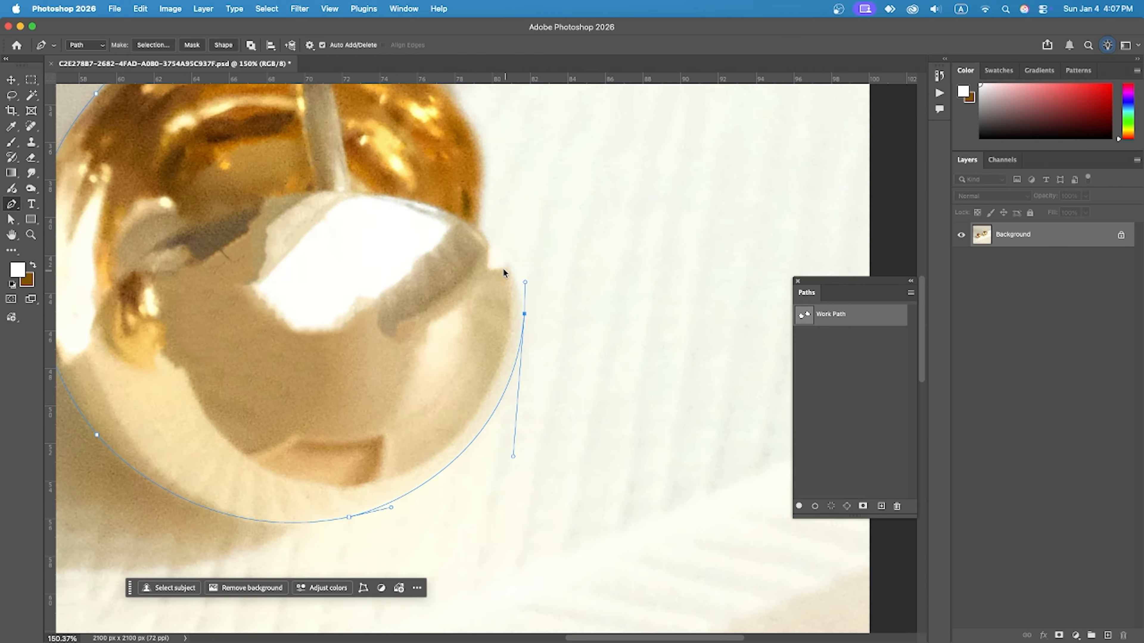
Trace from the notch where sphere and cup meet around the upper-right rim, and close the right earring's outline at its top
{"action": "scroll", "coordinate": [503, 272], "scroll_direction": "up", "scroll_amount": 6}
{"action": "scroll", "coordinate": [503, 272], "scroll_direction": "left", "scroll_amount": 3}
{"action": "mouse_move", "coordinate": [556, 371]}
{"action": "left_mouse_down"}
{"action": "mouse_move", "coordinate": [529, 346]}
{"action": "mouse_move", "coordinate": [558, 353]}
{"action": "left_mouse_up"}
{"action": "scroll", "coordinate": [543, 249], "scroll_direction": "up", "scroll_amount": 4}
{"action": "scroll", "coordinate": [543, 250], "scroll_direction": "left", "scroll_amount": 3}
{"action": "left_click_drag", "start_coordinate": [543, 251], "coordinate": [396, 190]}
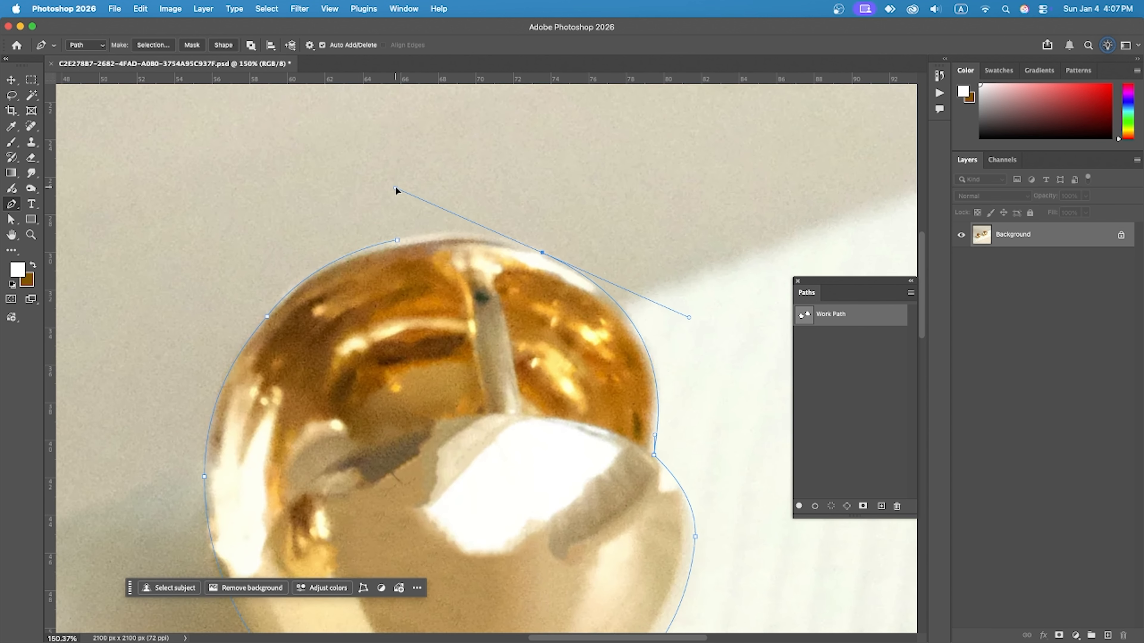
{"action": "left_click_drag", "start_coordinate": [397, 241], "coordinate": [325, 247]}
Save the work path as Path 1 and refine the right earring's top outline with an added anchor point
{"action": "scroll", "coordinate": [391, 191], "scroll_direction": "down", "scroll_amount": 5}
{"action": "scroll", "coordinate": [365, 278], "scroll_direction": "up", "scroll_amount": 1}
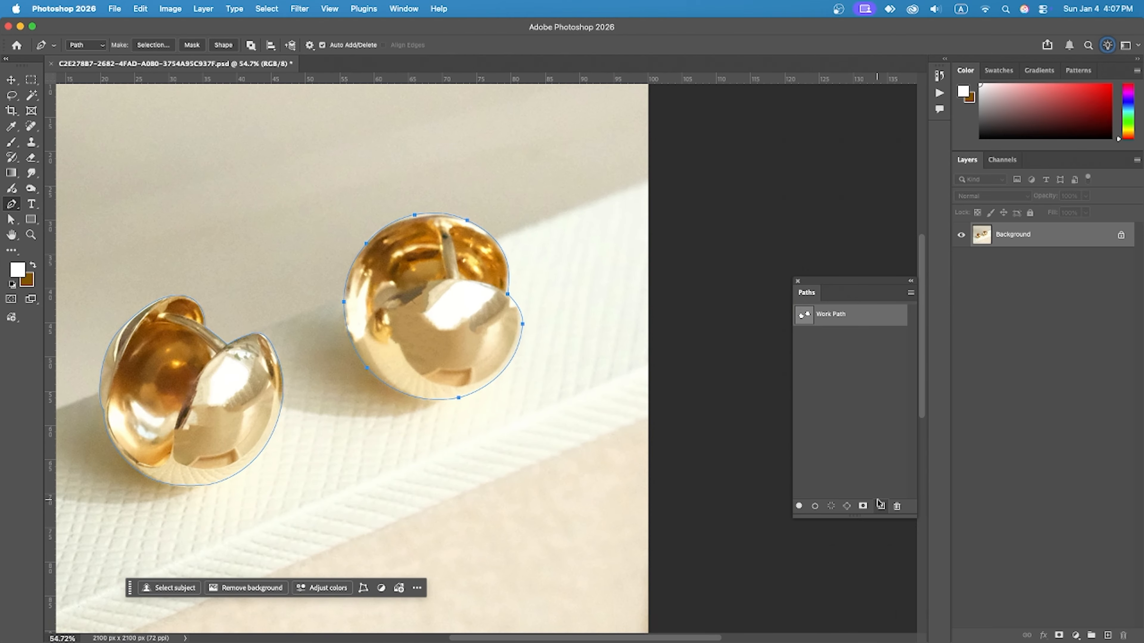
{"action": "double_click", "coordinate": [845, 316]}
{"action": "key", "text": "Return"}
{"action": "scroll", "coordinate": [439, 216], "scroll_direction": "up", "scroll_amount": 6}
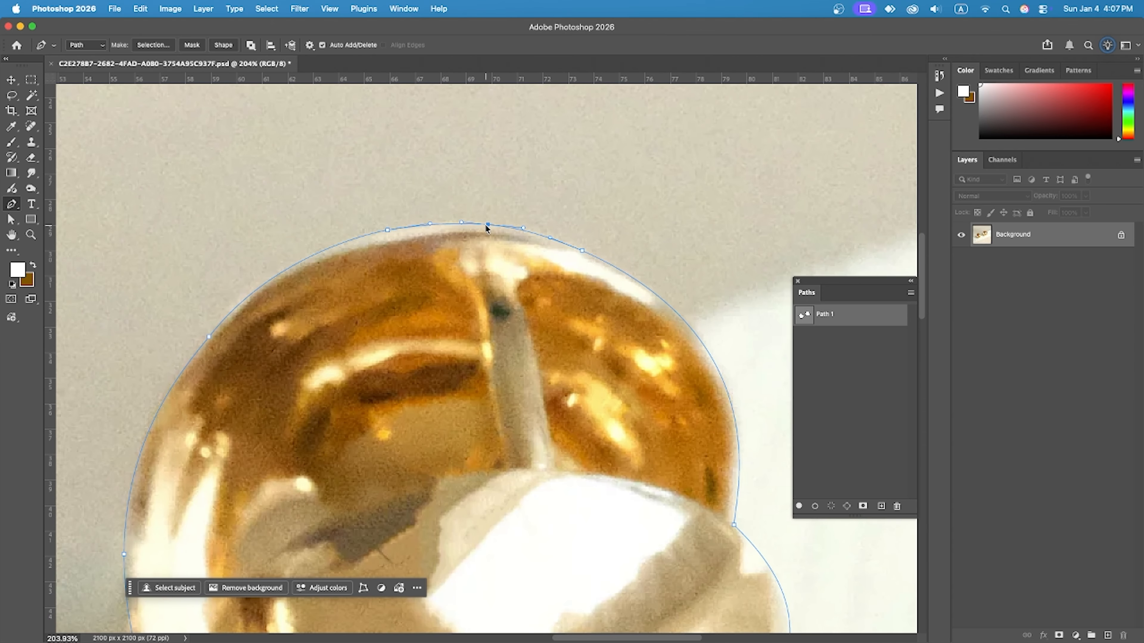
{"action": "scroll", "coordinate": [486, 228], "scroll_direction": "down", "scroll_amount": 6}
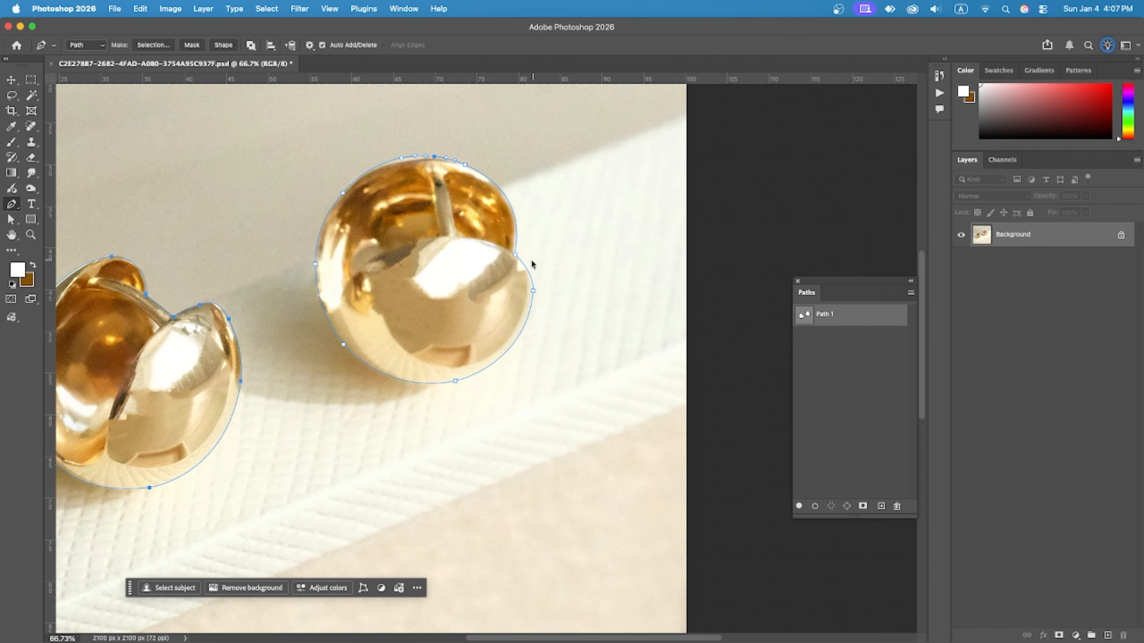
Create a second path and trace the left earring's inner cup from the top of its rim down the left edge
{"action": "left_click", "coordinate": [881, 506]}
{"action": "scroll", "coordinate": [339, 311], "scroll_direction": "down", "scroll_amount": 2}
{"action": "scroll", "coordinate": [339, 310], "scroll_direction": "up", "scroll_amount": 5}
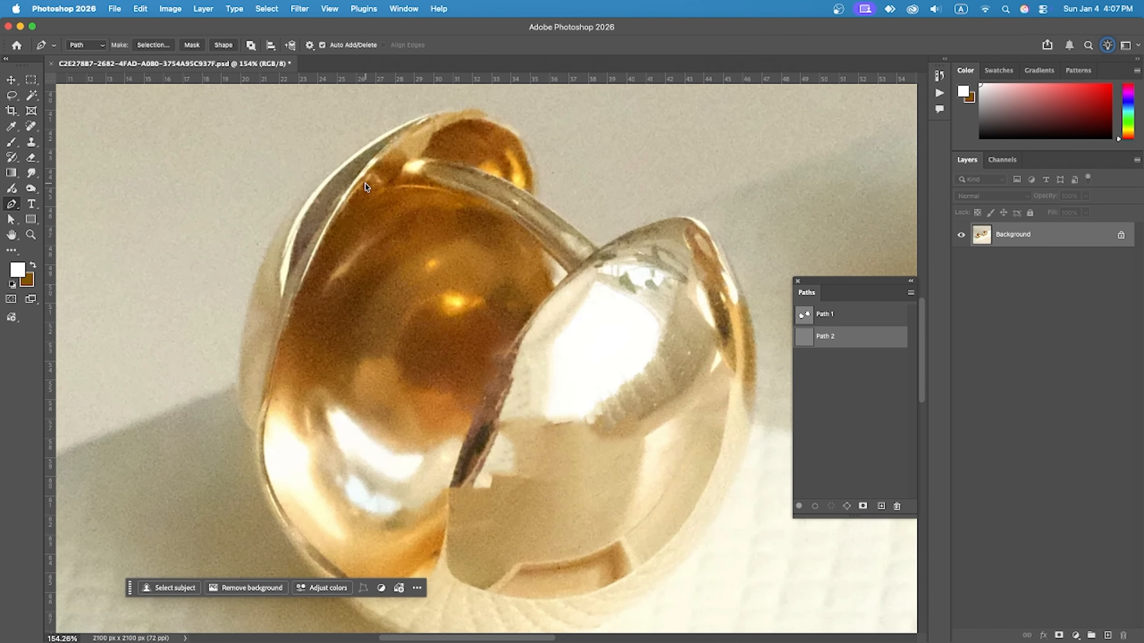
{"action": "left_click", "coordinate": [364, 184]}
{"action": "scroll", "coordinate": [352, 249], "scroll_direction": "up", "scroll_amount": 1}
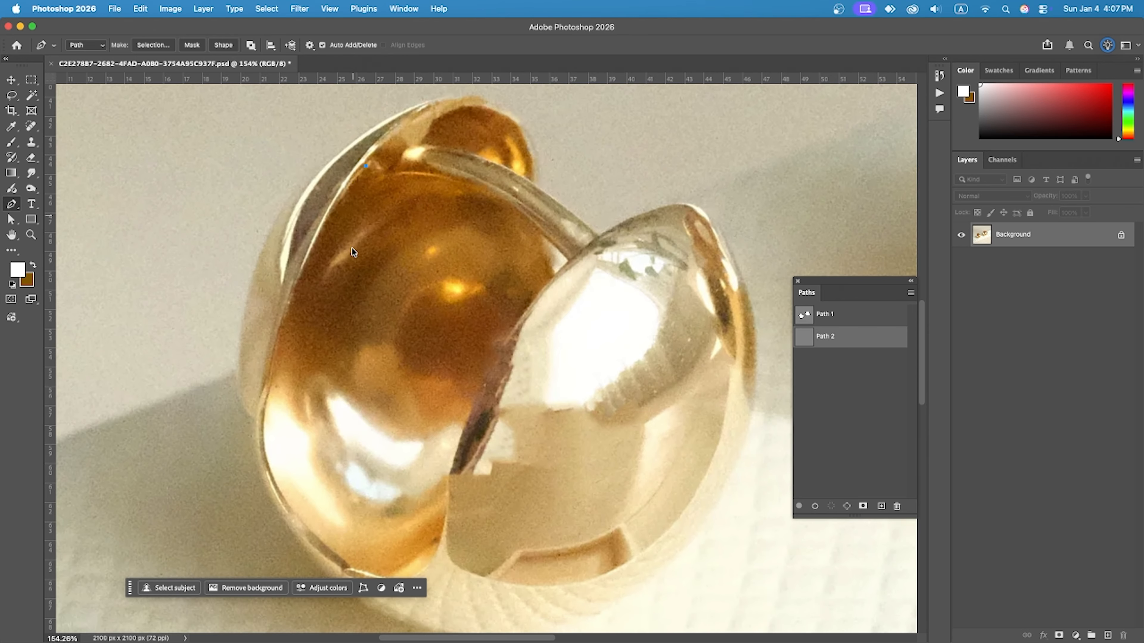
{"action": "left_click_drag", "start_coordinate": [269, 386], "coordinate": [247, 506]}
{"action": "scroll", "coordinate": [266, 408], "scroll_direction": "up", "scroll_amount": 1}
{"action": "scroll", "coordinate": [265, 408], "scroll_direction": "down", "scroll_amount": 3}
{"action": "left_click_drag", "start_coordinate": [329, 404], "coordinate": [401, 479]}
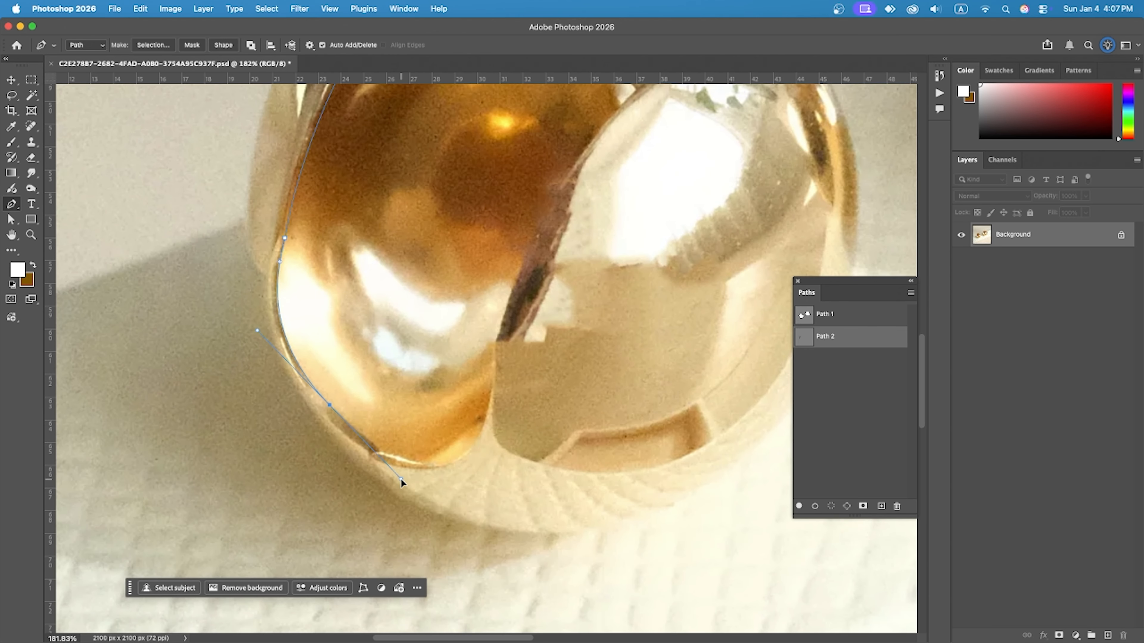
Continue the inner-cup contour around the bottom of the left earring's cup and up beside the front sphere
{"action": "scroll", "coordinate": [384, 462], "scroll_direction": "up", "scroll_amount": 3}
{"action": "scroll", "coordinate": [396, 440], "scroll_direction": "down", "scroll_amount": 1}
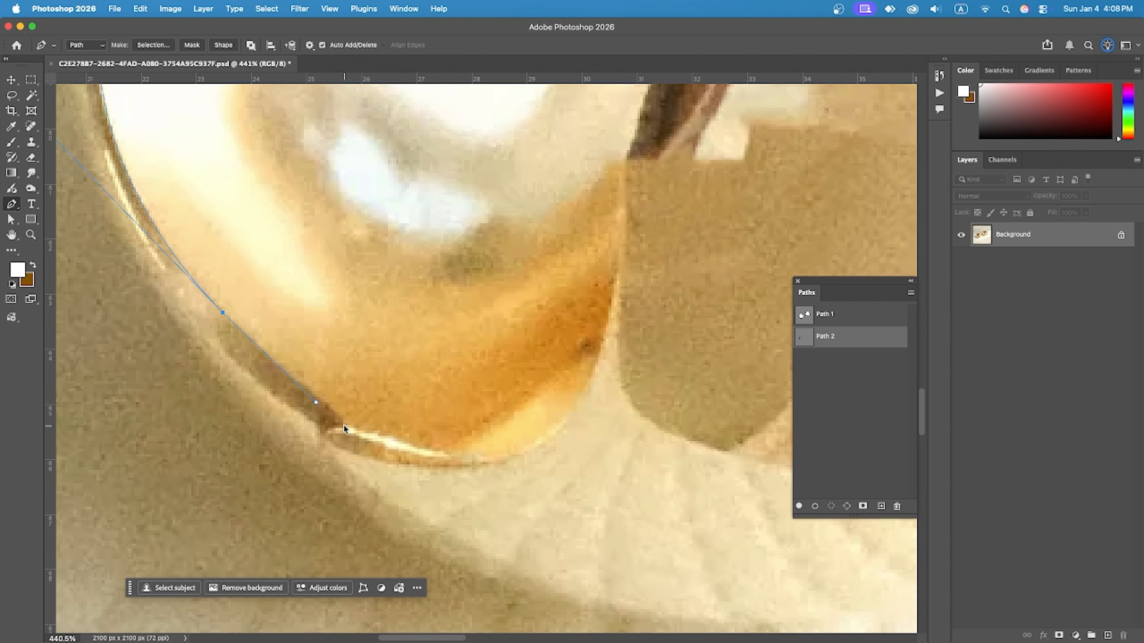
{"action": "scroll", "coordinate": [498, 463], "scroll_direction": "right", "scroll_amount": 5}
{"action": "scroll", "coordinate": [497, 463], "scroll_direction": "up", "scroll_amount": 2}
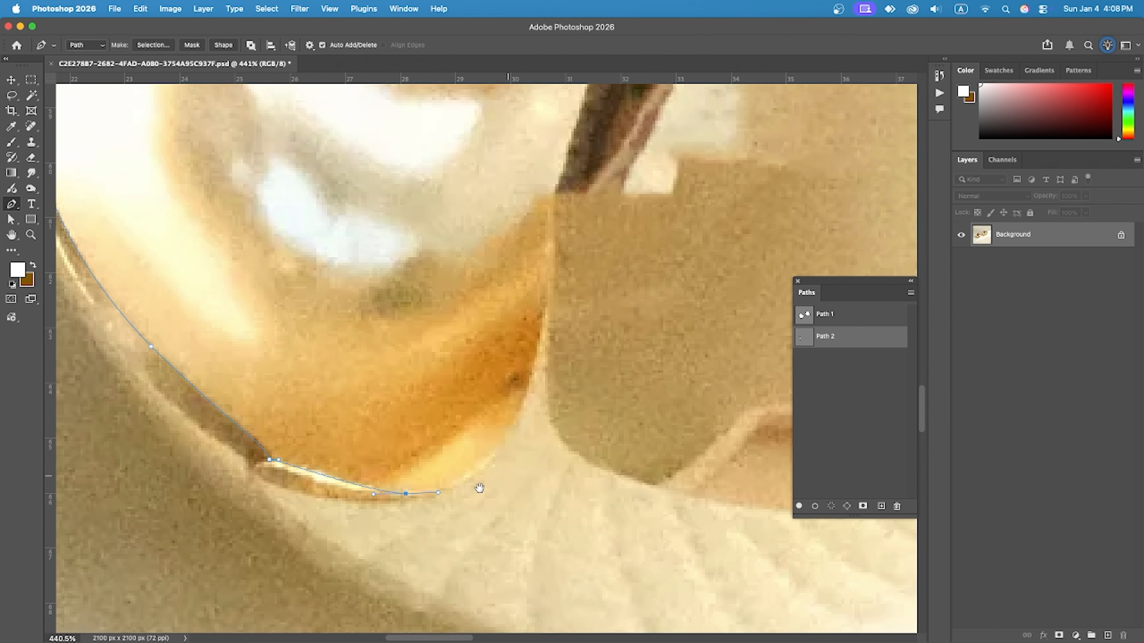
{"action": "left_click_drag", "start_coordinate": [465, 388], "coordinate": [486, 263]}
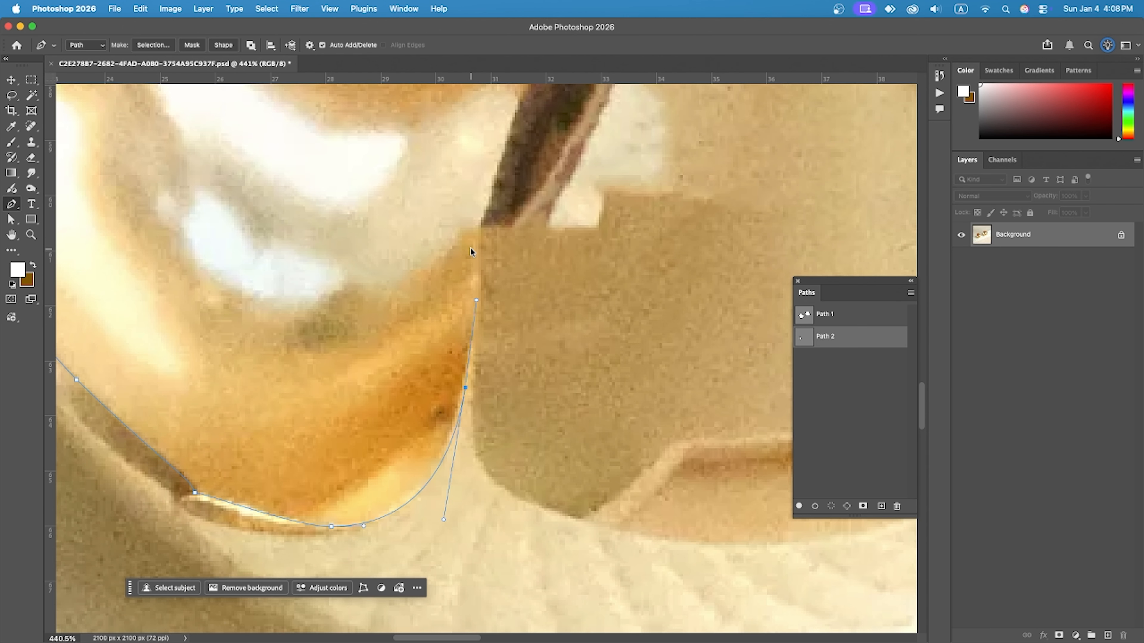
Trace the left earring's inner-cup contour up the front sphere's edge to where it meets the post
{"action": "scroll", "coordinate": [491, 300], "scroll_direction": "down", "scroll_amount": 5}
{"action": "scroll", "coordinate": [492, 376], "scroll_direction": "up", "scroll_amount": 3}
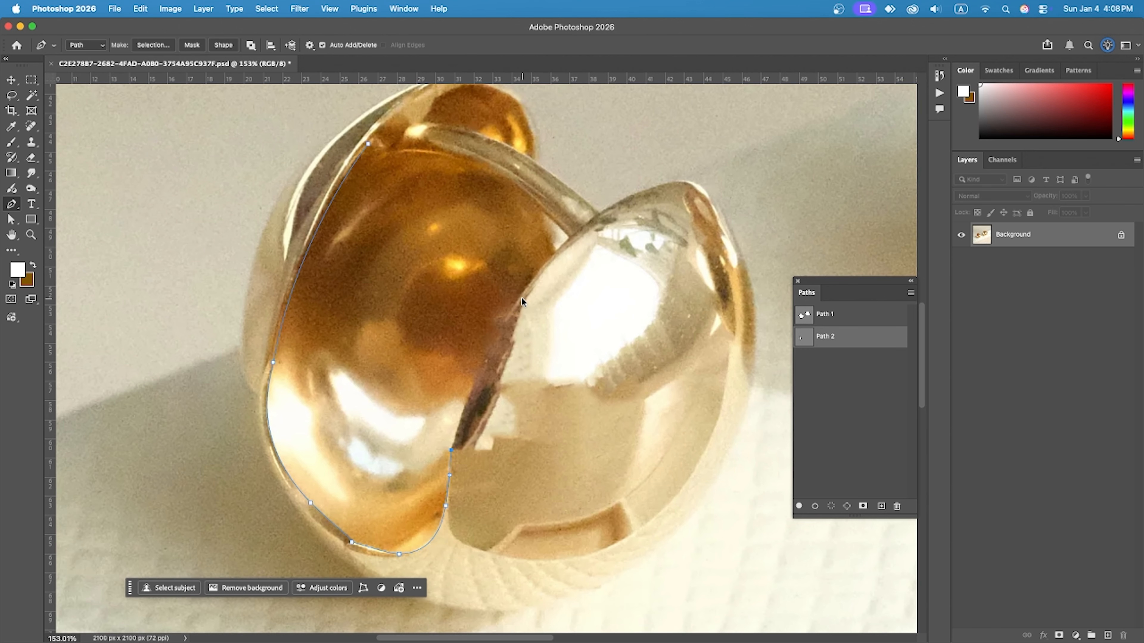
{"action": "left_click_drag", "start_coordinate": [523, 293], "coordinate": [536, 268]}
{"action": "scroll", "coordinate": [585, 247], "scroll_direction": "up", "scroll_amount": 3}
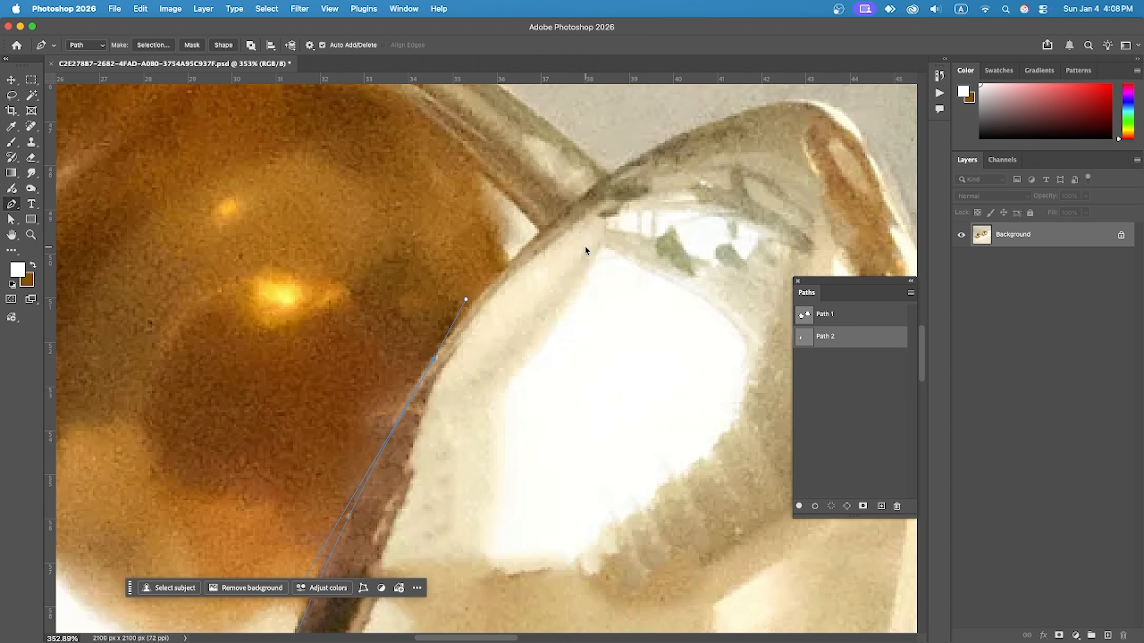
{"action": "scroll", "coordinate": [634, 399], "scroll_direction": "down", "scroll_amount": 4}
{"action": "scroll", "coordinate": [505, 268], "scroll_direction": "up", "scroll_amount": 3}
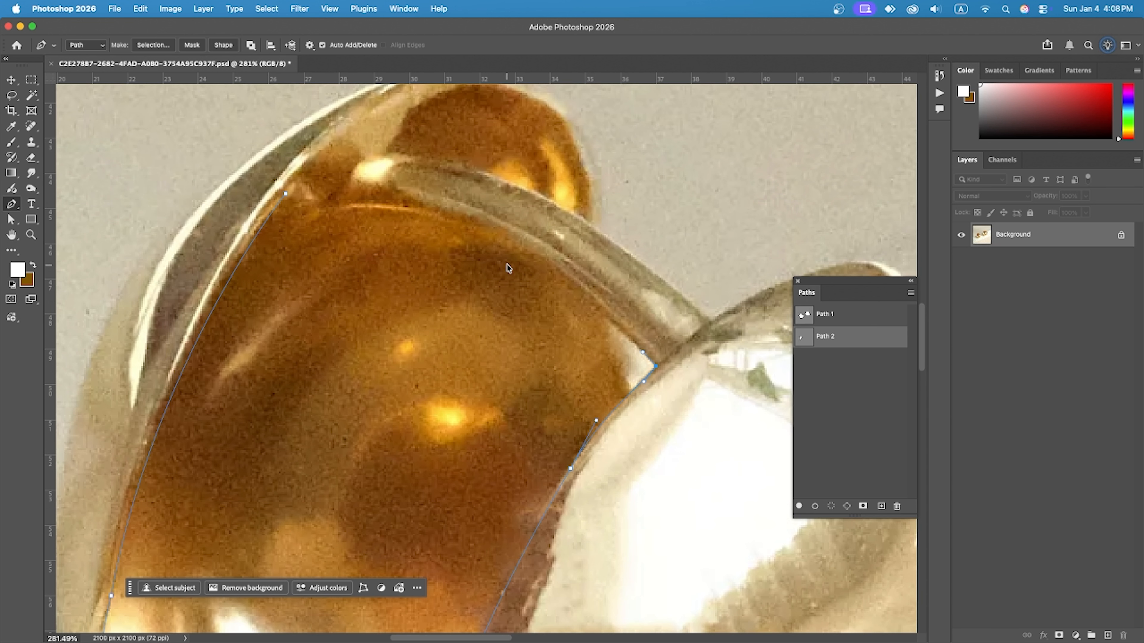
Trace around the post's lower edge, base and upper edge, follow the back rim, and close the left earring's inner-cup contour
{"action": "left_click_drag", "start_coordinate": [473, 229], "coordinate": [415, 207]}
{"action": "left_click_drag", "start_coordinate": [364, 158], "coordinate": [390, 143]}
{"action": "left_click_drag", "start_coordinate": [593, 227], "coordinate": [658, 276]}
{"action": "scroll", "coordinate": [572, 244], "scroll_direction": "up", "scroll_amount": 5}
{"action": "left_click_drag", "start_coordinate": [539, 203], "coordinate": [451, 174]}
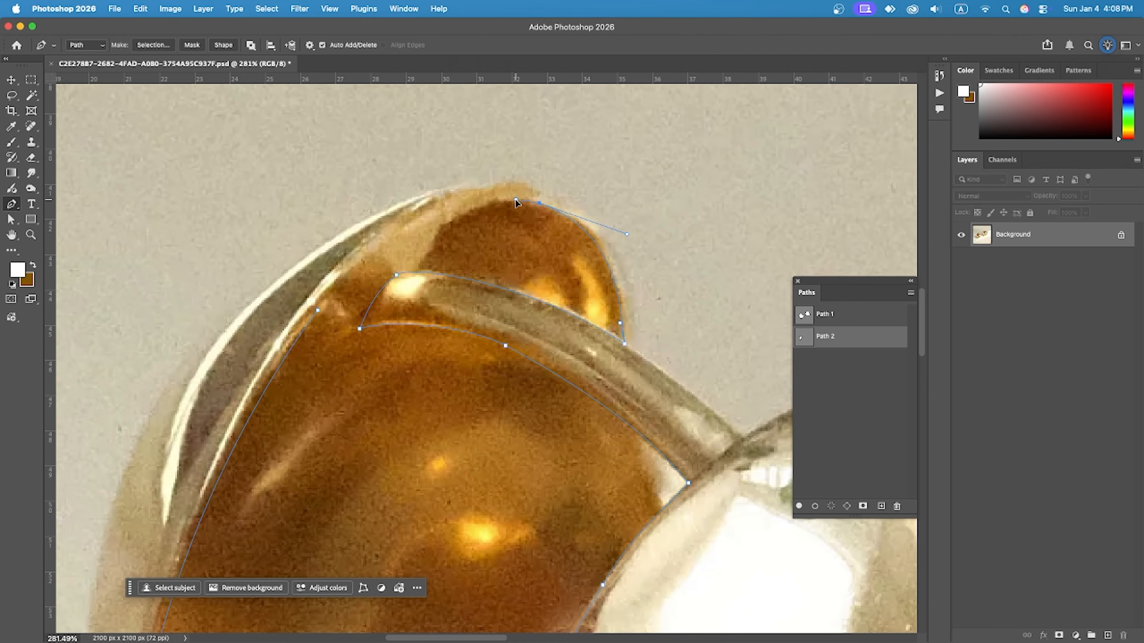
{"action": "left_click_drag", "start_coordinate": [318, 310], "coordinate": [200, 432]}
Start the right earring's inner-cup contour near the top rim and trace it down the left inside edge to the cup's lower tip
{"action": "scroll", "coordinate": [185, 341], "scroll_direction": "down", "scroll_amount": 6}
{"action": "scroll", "coordinate": [773, 187], "scroll_direction": "up", "scroll_amount": 4}
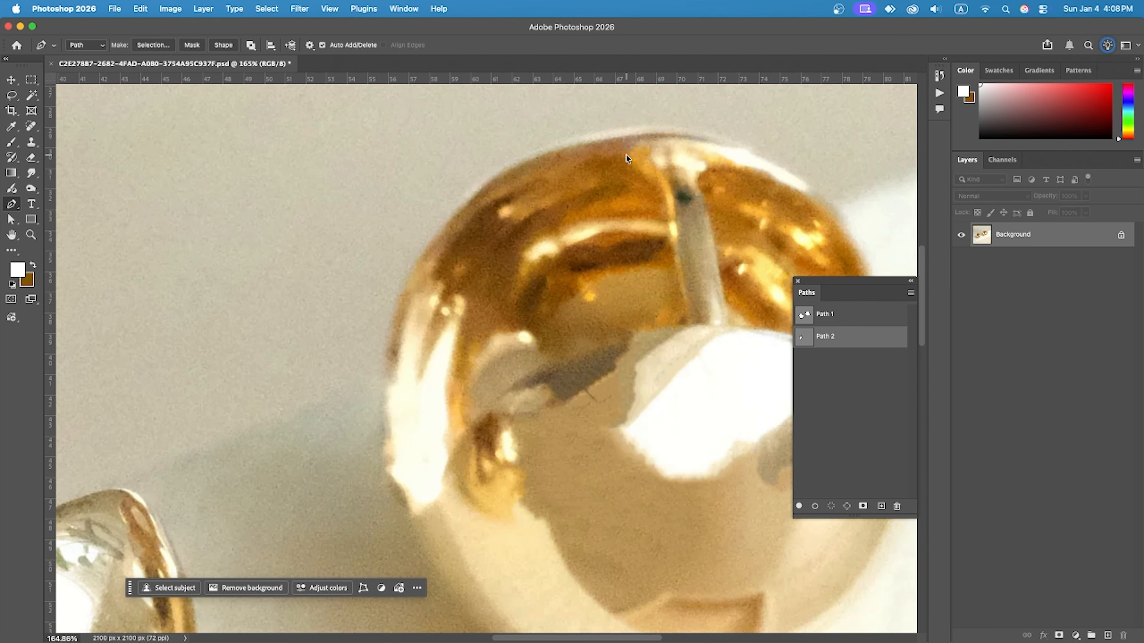
{"action": "left_click", "coordinate": [628, 151]}
{"action": "left_click_drag", "start_coordinate": [398, 369], "coordinate": [369, 570]}
{"action": "scroll", "coordinate": [427, 475], "scroll_direction": "down", "scroll_amount": 3}
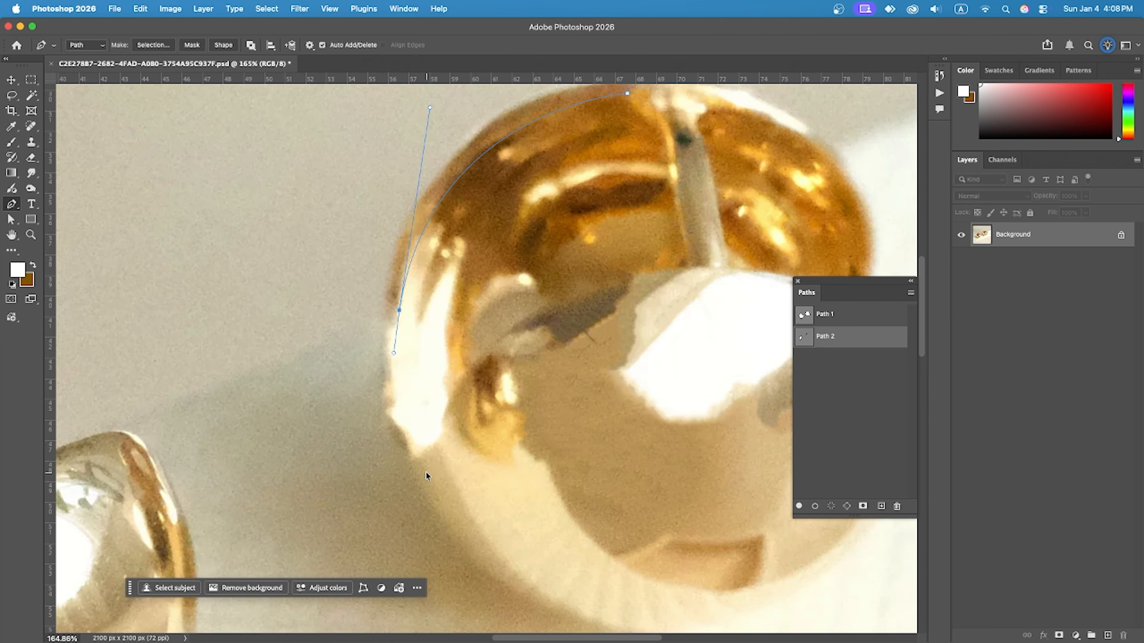
{"action": "mouse_move", "coordinate": [414, 452]}
{"action": "left_mouse_down"}
{"action": "mouse_move", "coordinate": [431, 502]}
{"action": "mouse_move", "coordinate": [423, 448]}
{"action": "left_mouse_up"}
Curve the inner-cup contour from the cup's lower tip along the front sphere's upper edge to the base of the post
{"action": "scroll", "coordinate": [460, 389], "scroll_direction": "up", "scroll_amount": 3}
{"action": "scroll", "coordinate": [442, 414], "scroll_direction": "down", "scroll_amount": 5}
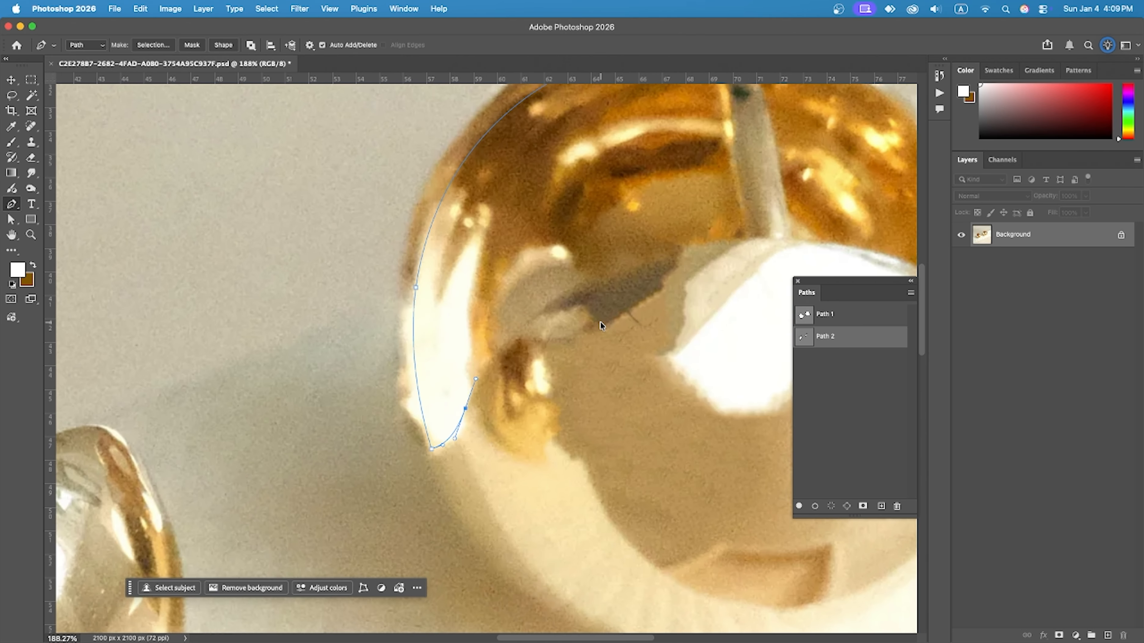
{"action": "scroll", "coordinate": [499, 367], "scroll_direction": "up", "scroll_amount": 4}
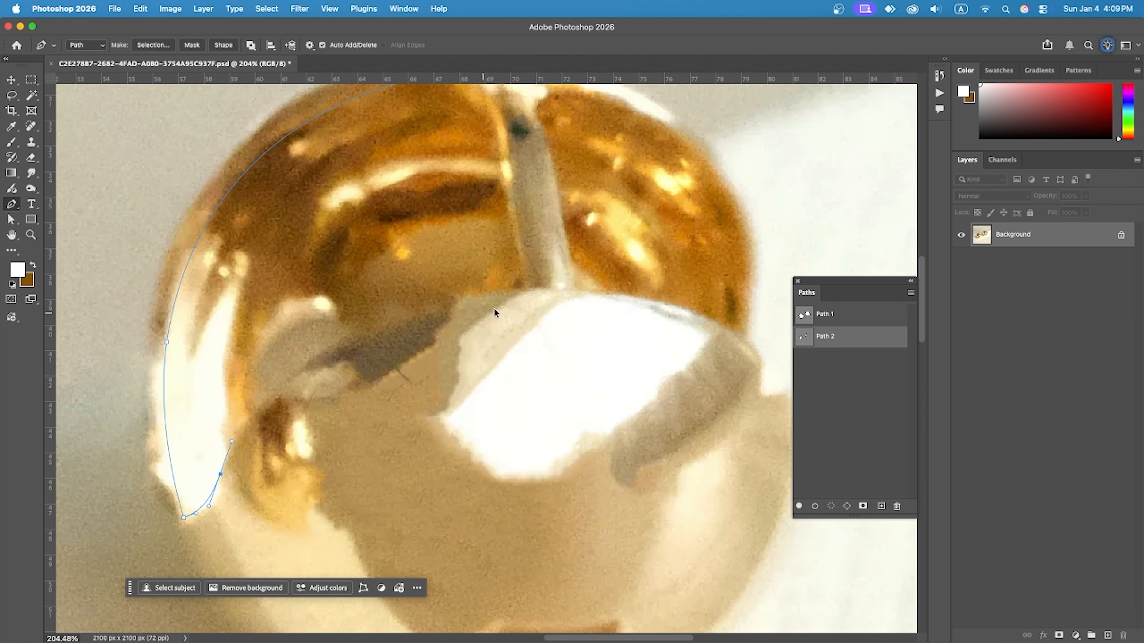
{"action": "left_click", "coordinate": [519, 292], "text": "alt"}
{"action": "scroll", "coordinate": [528, 292], "scroll_direction": "up", "scroll_amount": 3}
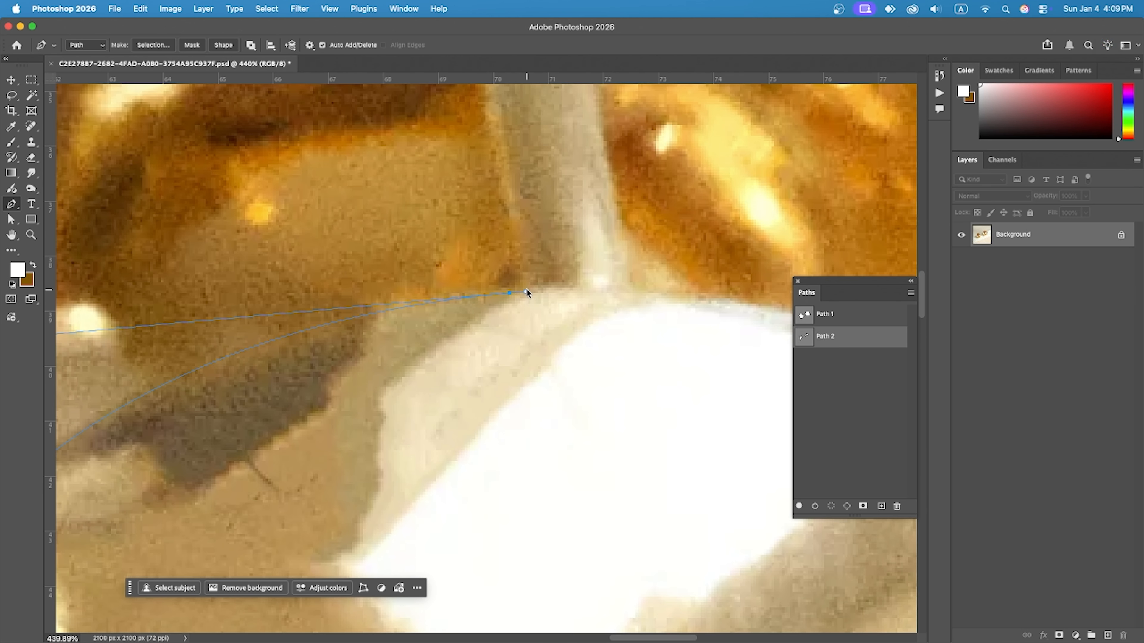
Anchor the contour at the post's base and trace the post's left edge up to the top of the cup
{"action": "left_click", "coordinate": [531, 293]}
{"action": "scroll", "coordinate": [521, 387], "scroll_direction": "down", "scroll_amount": 3}
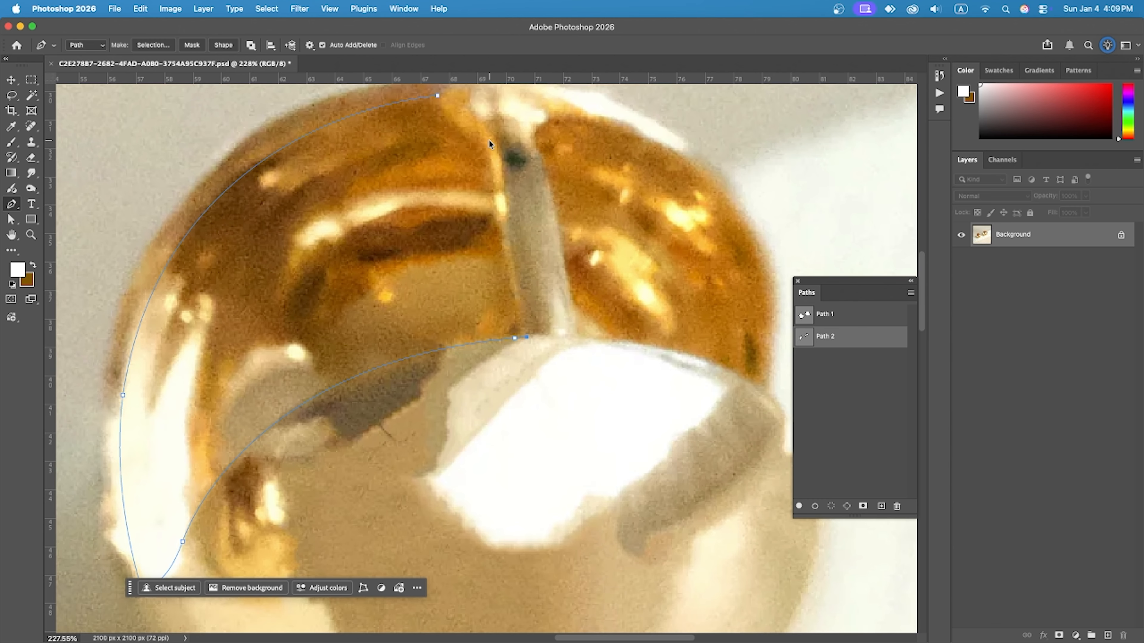
{"action": "left_click", "coordinate": [481, 107]}
{"action": "scroll", "coordinate": [495, 135], "scroll_direction": "down", "scroll_amount": 2}
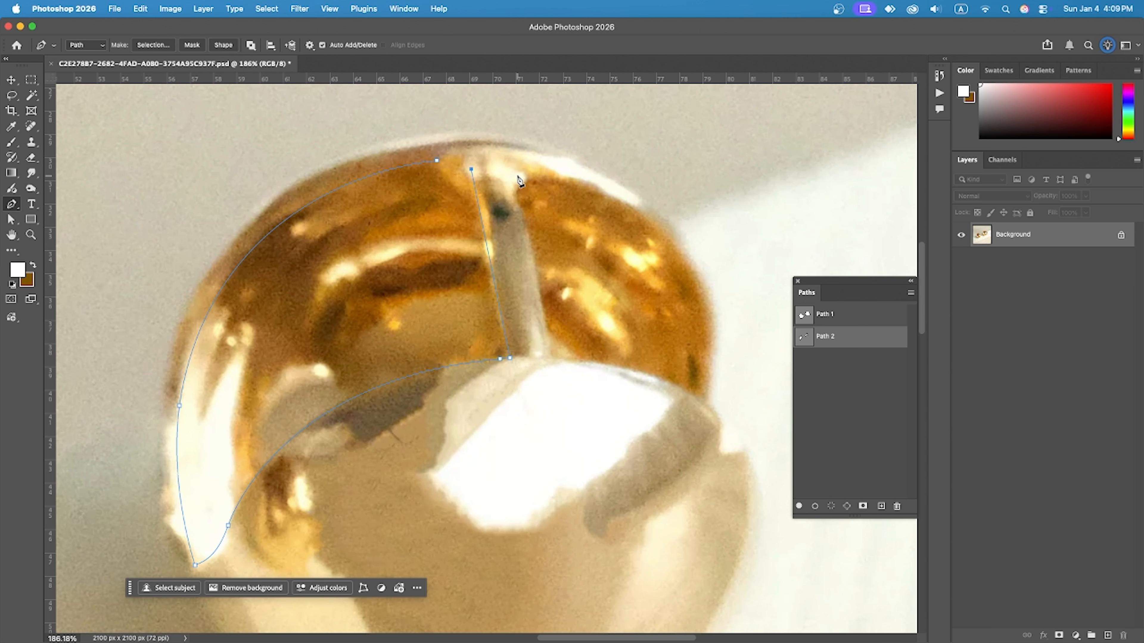
Redraw the right earring's inner-cup contour over the rounded top of the post and trace the post's right edge down to its base
{"action": "key", "text": "super+z"}
{"action": "left_click_drag", "start_coordinate": [536, 188], "coordinate": [533, 170]}
{"action": "key", "text": "super+z"}
{"action": "scroll", "coordinate": [506, 129], "scroll_direction": "up", "scroll_amount": 4}
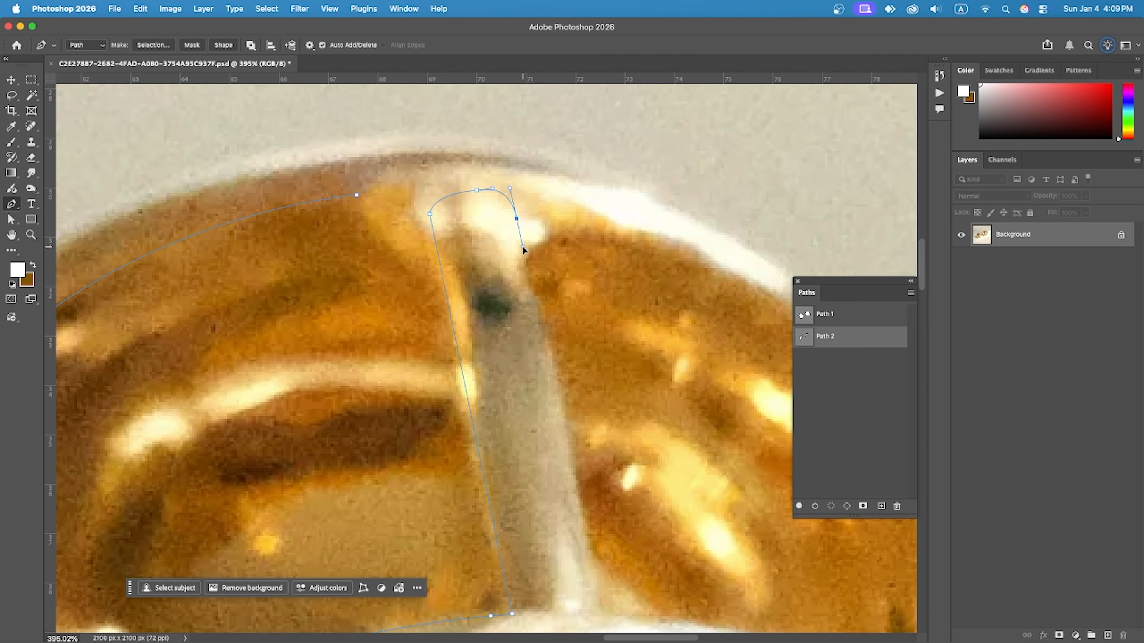
{"action": "scroll", "coordinate": [520, 243], "scroll_direction": "down", "scroll_amount": 3}
{"action": "left_click", "coordinate": [543, 348]}
{"action": "scroll", "coordinate": [574, 359], "scroll_direction": "up", "scroll_amount": 2}
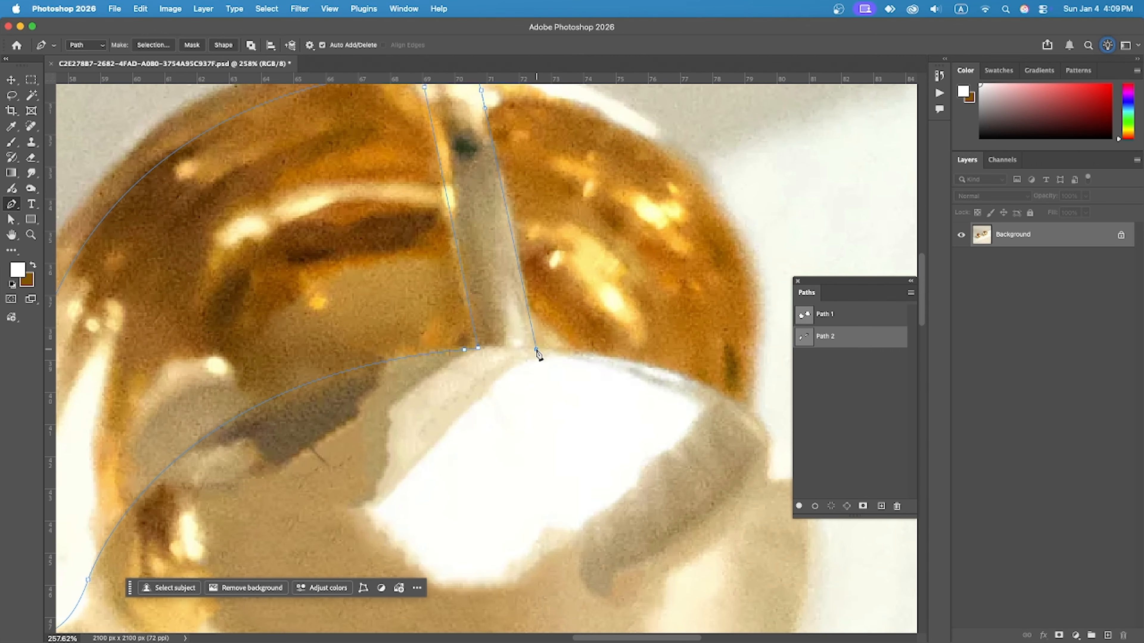
Curve the contour along the front sphere's upper edge to the right rim and follow the back rim to the starting anchor
{"action": "left_click_drag", "start_coordinate": [535, 383], "coordinate": [583, 426]}
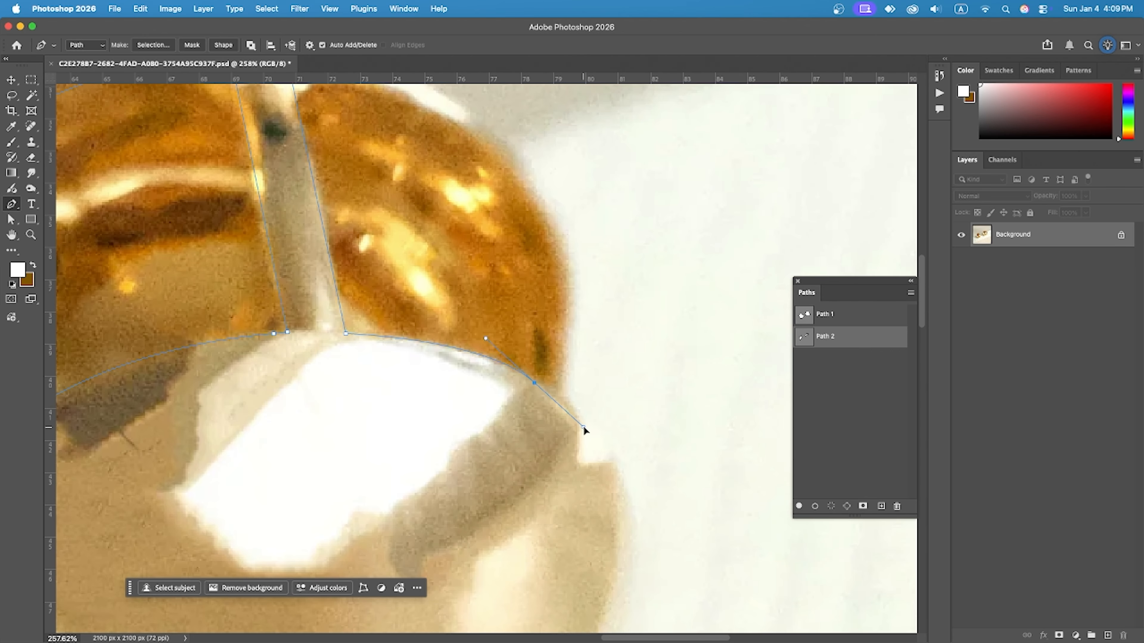
{"action": "scroll", "coordinate": [561, 439], "scroll_direction": "down", "scroll_amount": 1}
{"action": "left_click_drag", "start_coordinate": [428, 203], "coordinate": [517, 300]}
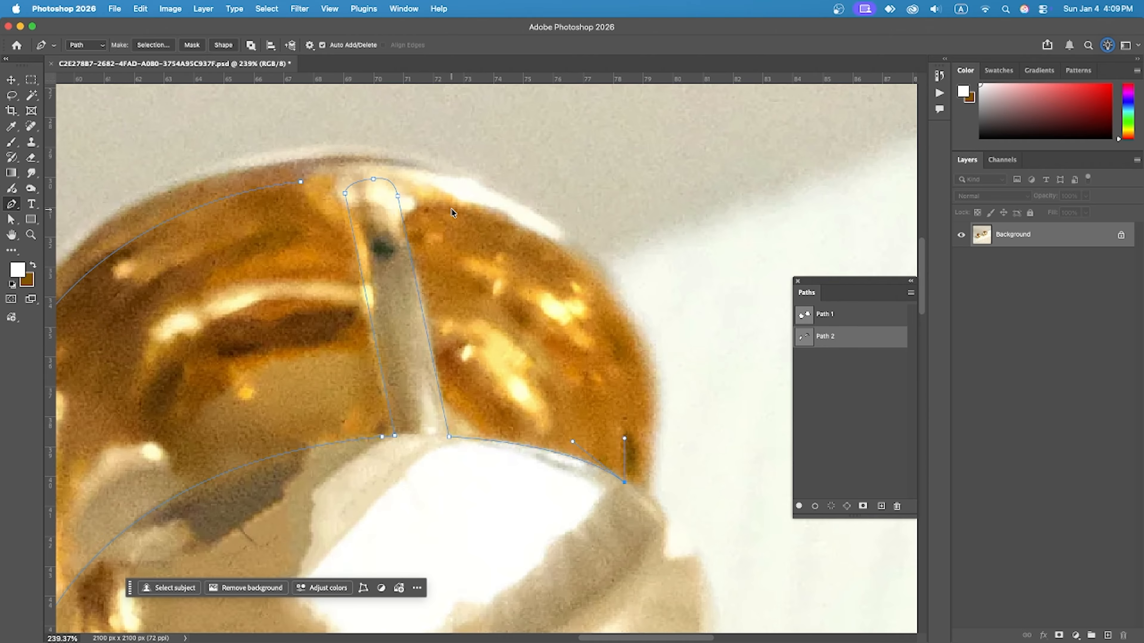
{"action": "left_click_drag", "start_coordinate": [452, 208], "coordinate": [238, 130]}
{"action": "key", "text": "super+z"}
{"action": "mouse_move", "coordinate": [506, 233]}
{"action": "left_mouse_down"}
{"action": "mouse_move", "coordinate": [426, 179]}
{"action": "mouse_move", "coordinate": [523, 237]}
{"action": "mouse_move", "coordinate": [388, 133]}
{"action": "mouse_move", "coordinate": [490, 219]}
{"action": "left_mouse_up"}
{"action": "left_click_drag", "start_coordinate": [301, 183], "coordinate": [170, 200]}
Lower the anchors around the post's top and close the inner-cup contour again with a smooth curve along the back rim
{"action": "scroll", "coordinate": [374, 178], "scroll_direction": "up", "scroll_amount": 5}
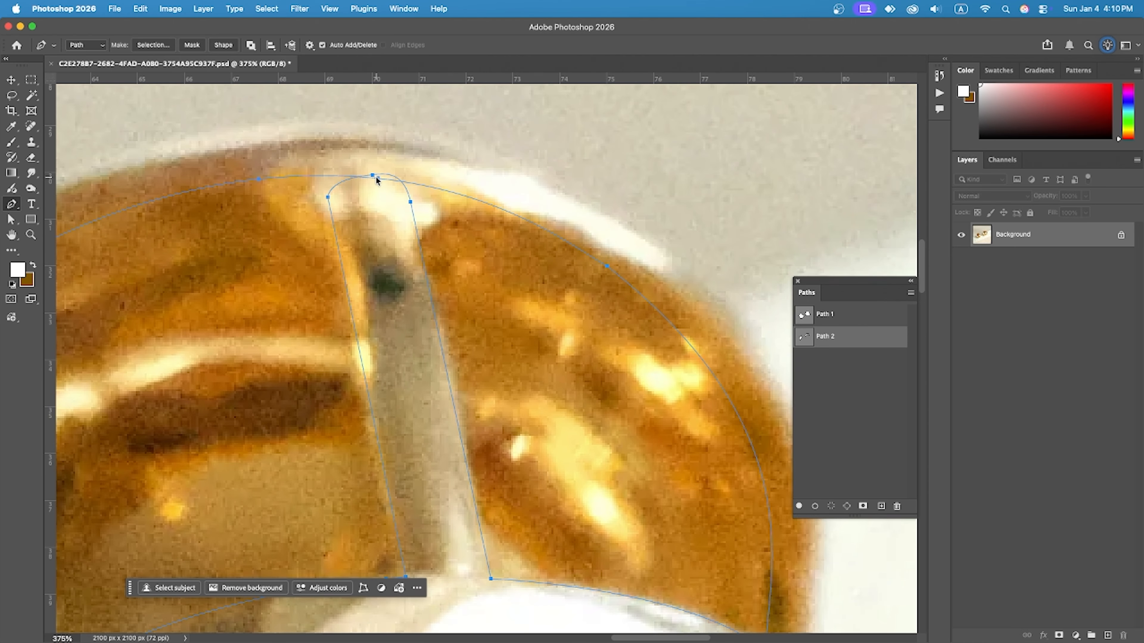
{"action": "left_click_drag", "start_coordinate": [376, 177], "coordinate": [374, 187]}
{"action": "key", "text": "super+z"}
{"action": "left_click_drag", "start_coordinate": [375, 179], "coordinate": [370, 192]}
{"action": "left_click", "coordinate": [607, 266], "text": "super"}
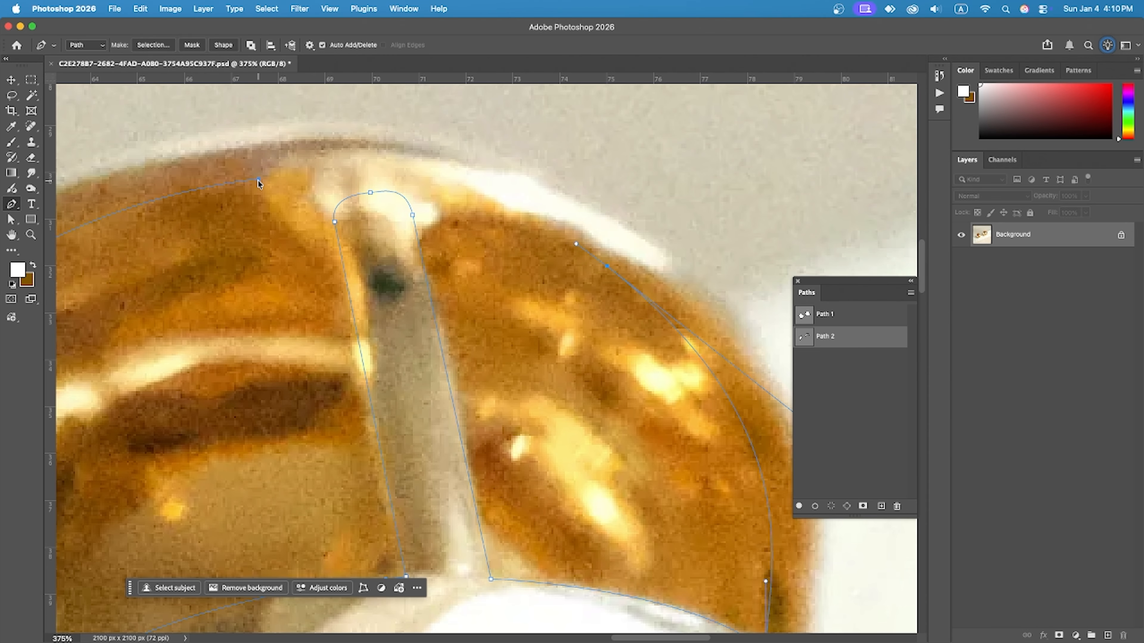
{"action": "left_click_drag", "start_coordinate": [258, 181], "coordinate": [62, 208]}
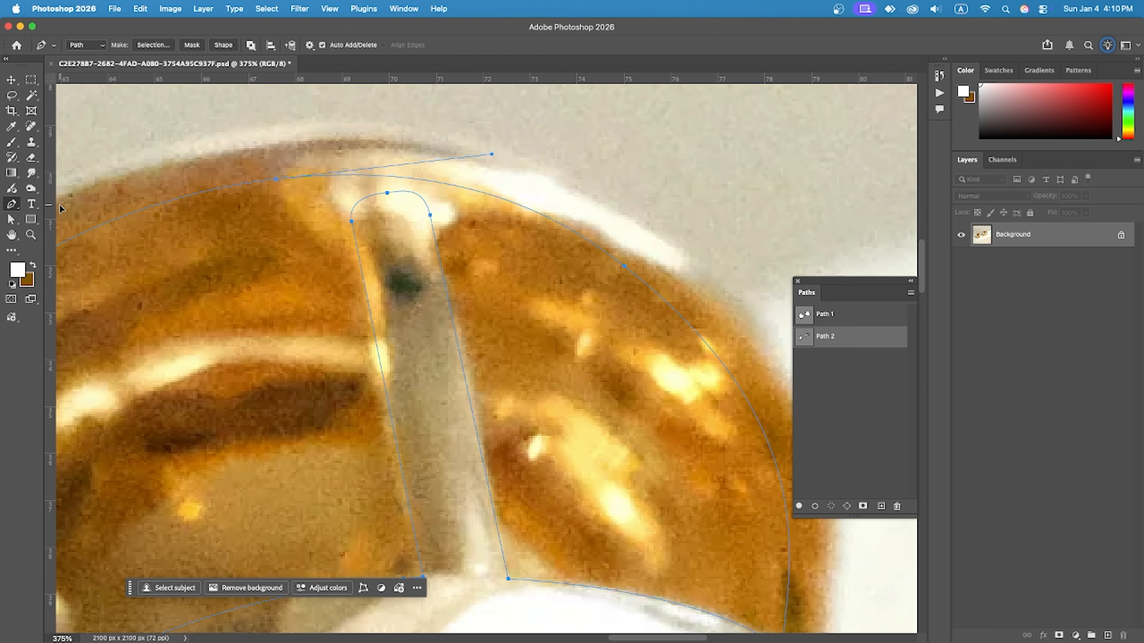
Deselect the path and run the "Layer structure after path" action from the jewelry action set
{"action": "scroll", "coordinate": [512, 151], "scroll_direction": "down", "scroll_amount": 10}
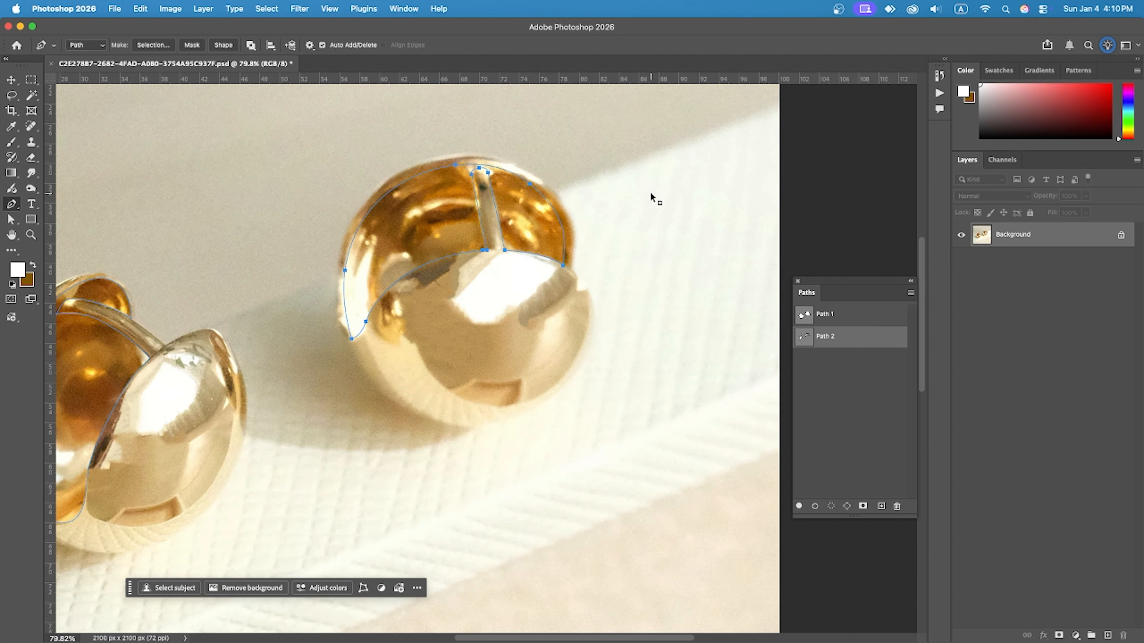
{"action": "left_click", "coordinate": [850, 398]}
{"action": "scroll", "coordinate": [638, 288], "scroll_direction": "down", "scroll_amount": 2}
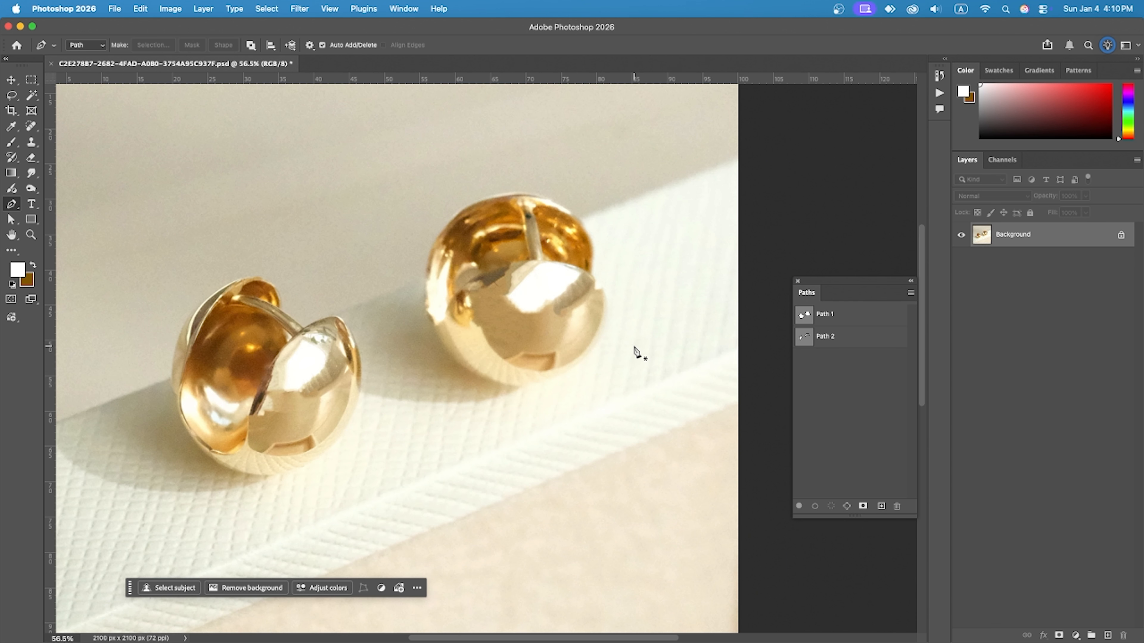
{"action": "left_click", "coordinate": [404, 8]}
{"action": "left_click", "coordinate": [428, 66]}
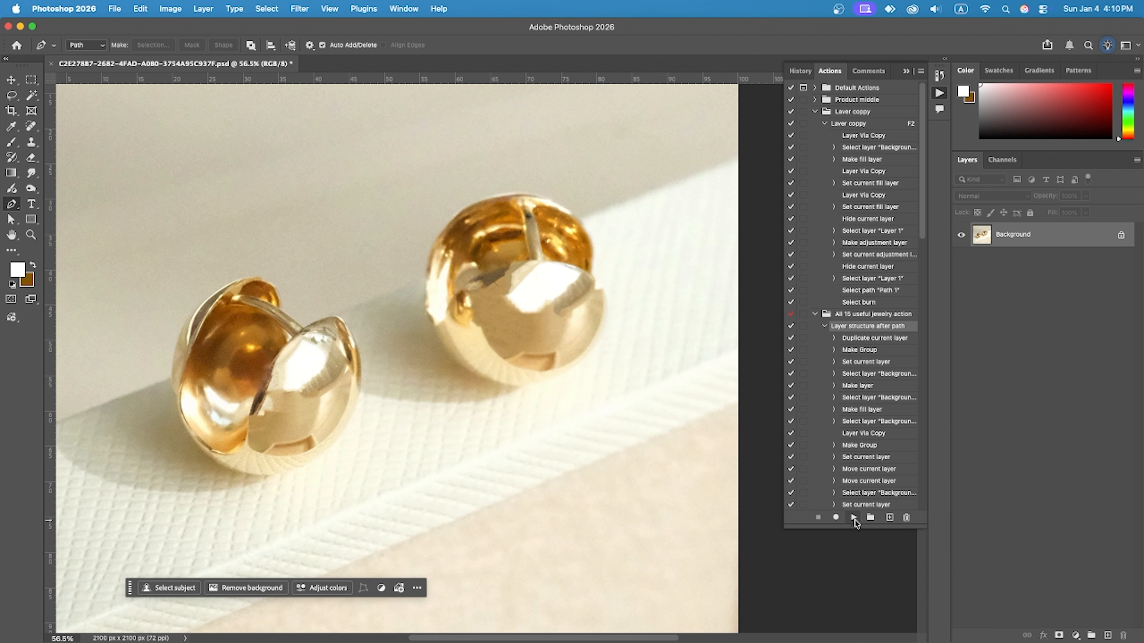
{"action": "left_click", "coordinate": [854, 518]}
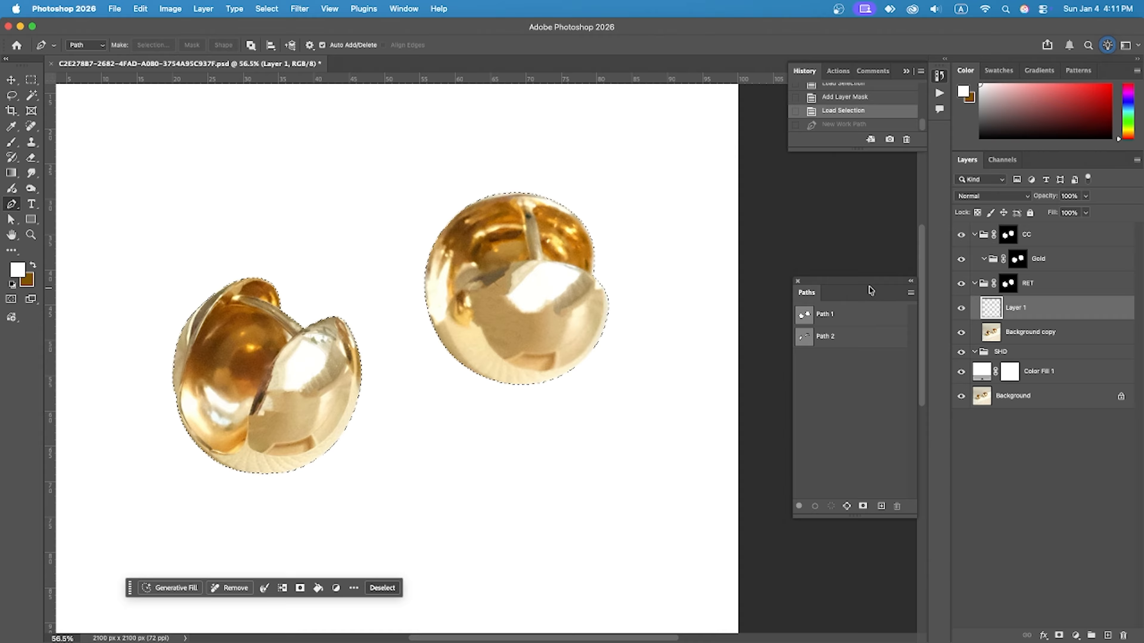
Subtract the Path 2 inner cups from the active earring selection, with the paths list moved clear of the layers
{"action": "left_click_drag", "start_coordinate": [867, 293], "coordinate": [704, 360]}
{"action": "scroll", "coordinate": [558, 235], "scroll_direction": "up", "scroll_amount": 5}
{"action": "scroll", "coordinate": [804, 250], "scroll_direction": "down", "scroll_amount": 6}
{"action": "scroll", "coordinate": [418, 325], "scroll_direction": "up", "scroll_amount": 10}
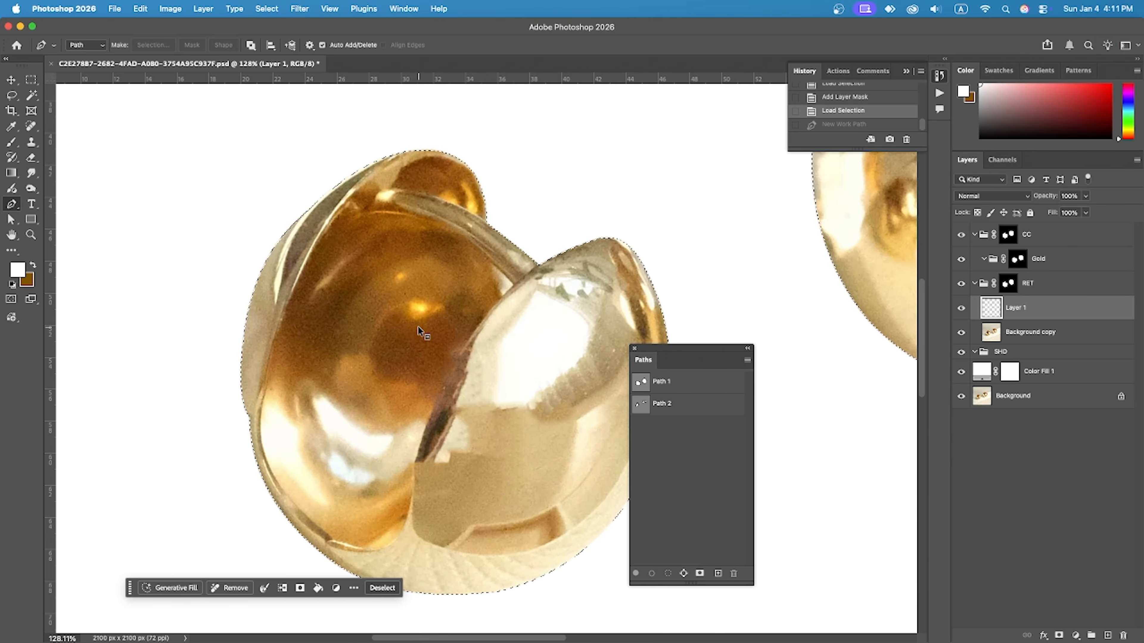
{"action": "double_click", "coordinate": [652, 402]}
{"action": "left_click", "coordinate": [640, 405], "text": "alt+super"}
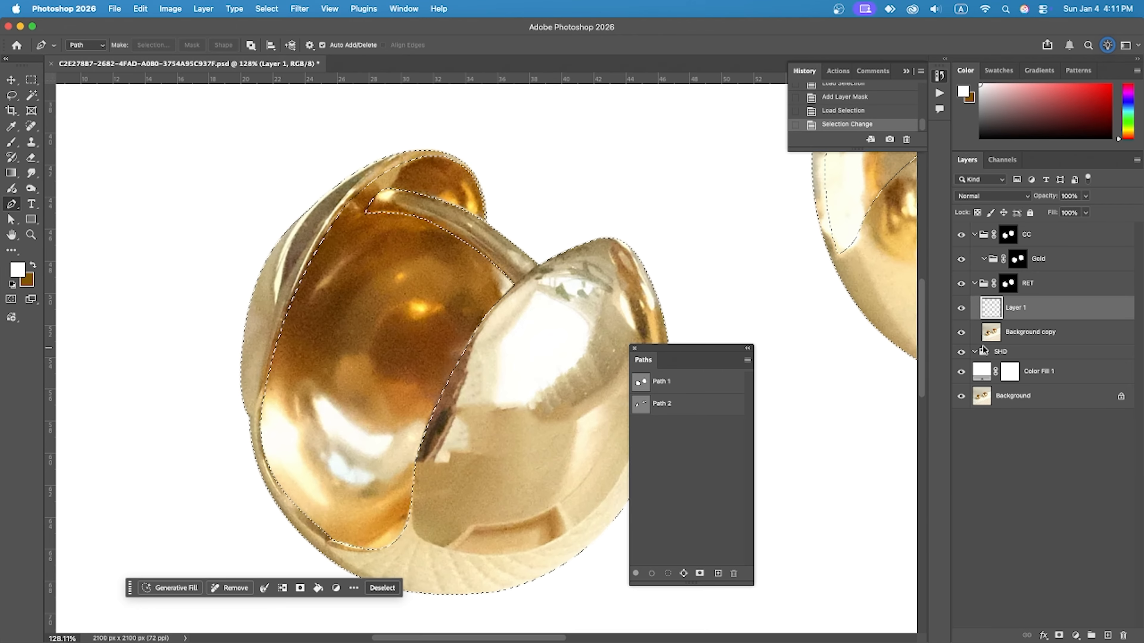
Set up the Brush tool with Lighten mode, 50% opacity, 40% flow and 5% smoothing
{"action": "key", "text": "b"}
{"action": "scroll", "coordinate": [504, 319], "scroll_direction": "up", "scroll_amount": 2}
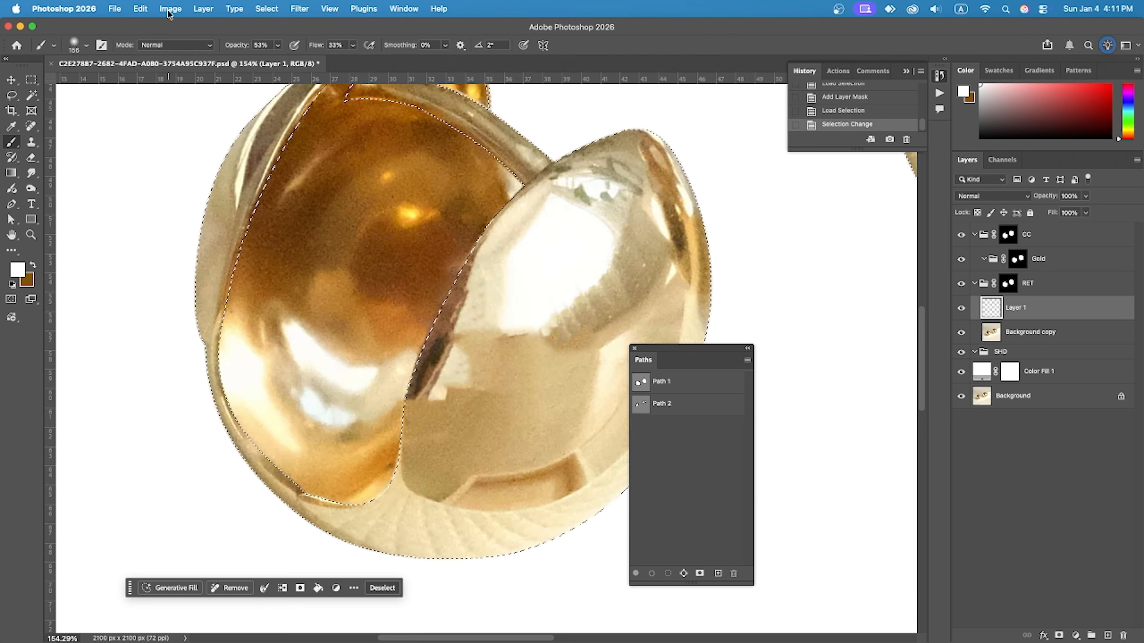
{"action": "left_click", "coordinate": [167, 45]}
{"action": "left_click", "coordinate": [165, 186]}
{"action": "left_click", "coordinate": [448, 364], "text": "alt"}
{"action": "left_click_drag", "start_coordinate": [452, 364], "coordinate": [430, 360]}
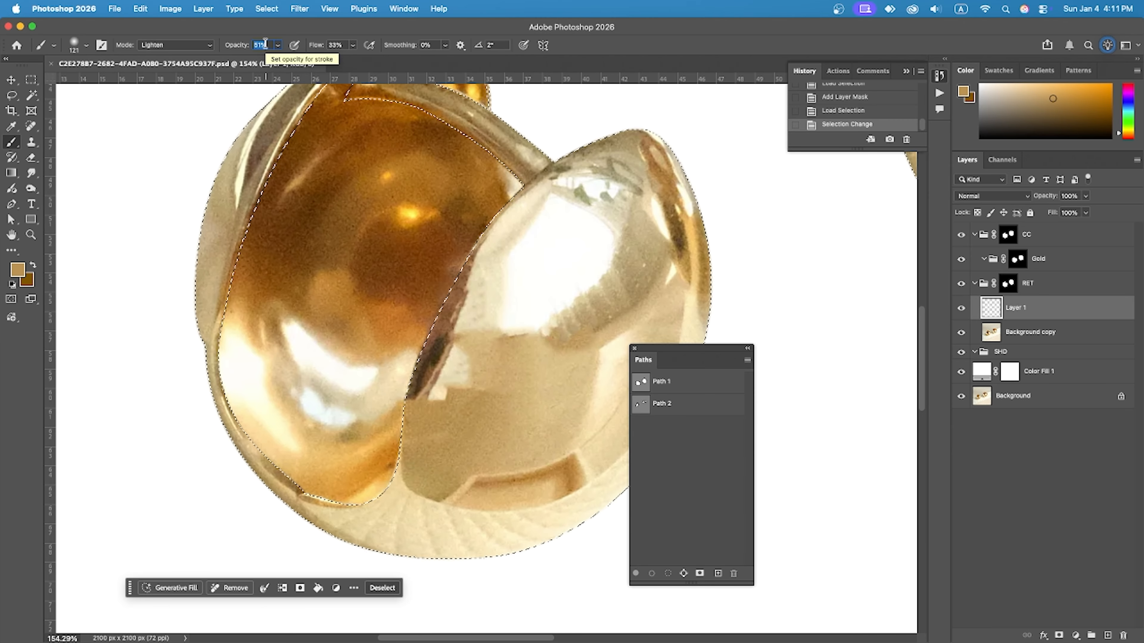
{"action": "left_click", "coordinate": [338, 44]}
{"action": "type", "text": "40"}
{"action": "key", "text": "Return"}
{"action": "left_click", "coordinate": [430, 45]}
{"action": "type", "text": "5"}
{"action": "key", "text": "Return"}
Paint sampled tan tones over the dark reflection along the left edge of the left earring's front sphere, using a smaller brush
{"action": "left_click", "coordinate": [415, 421], "text": "alt"}
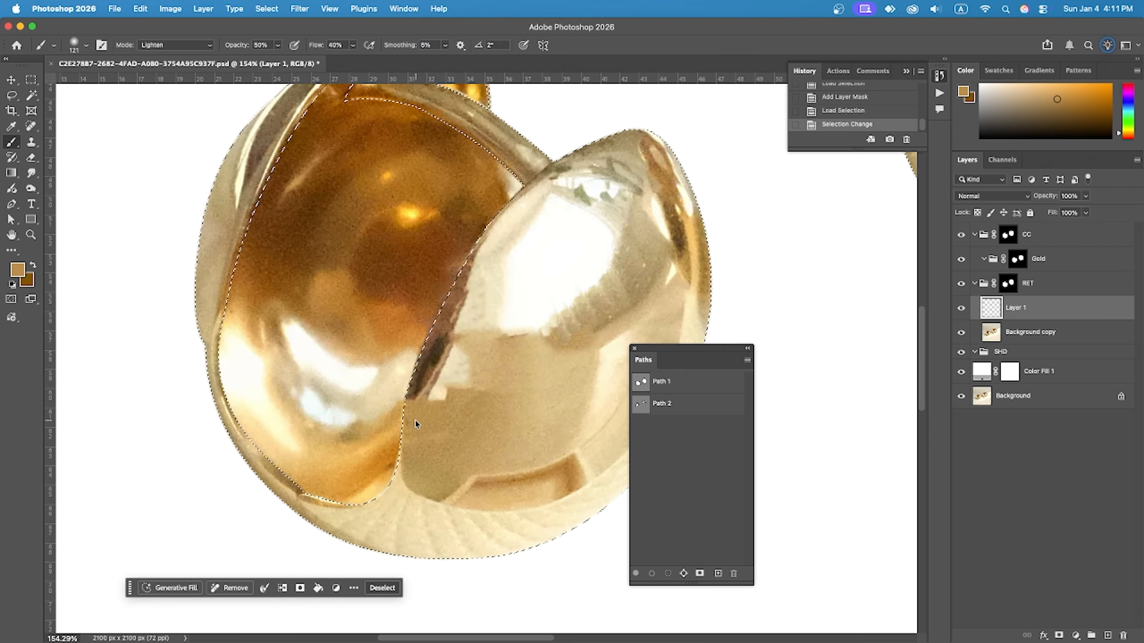
{"action": "left_click_drag", "start_coordinate": [443, 359], "coordinate": [408, 359]}
{"action": "left_click", "coordinate": [16, 269]}
{"action": "left_click", "coordinate": [905, 421]}
{"action": "left_click_drag", "start_coordinate": [305, 345], "coordinate": [487, 423]}
{"action": "scroll", "coordinate": [451, 387], "scroll_direction": "down", "scroll_amount": 4}
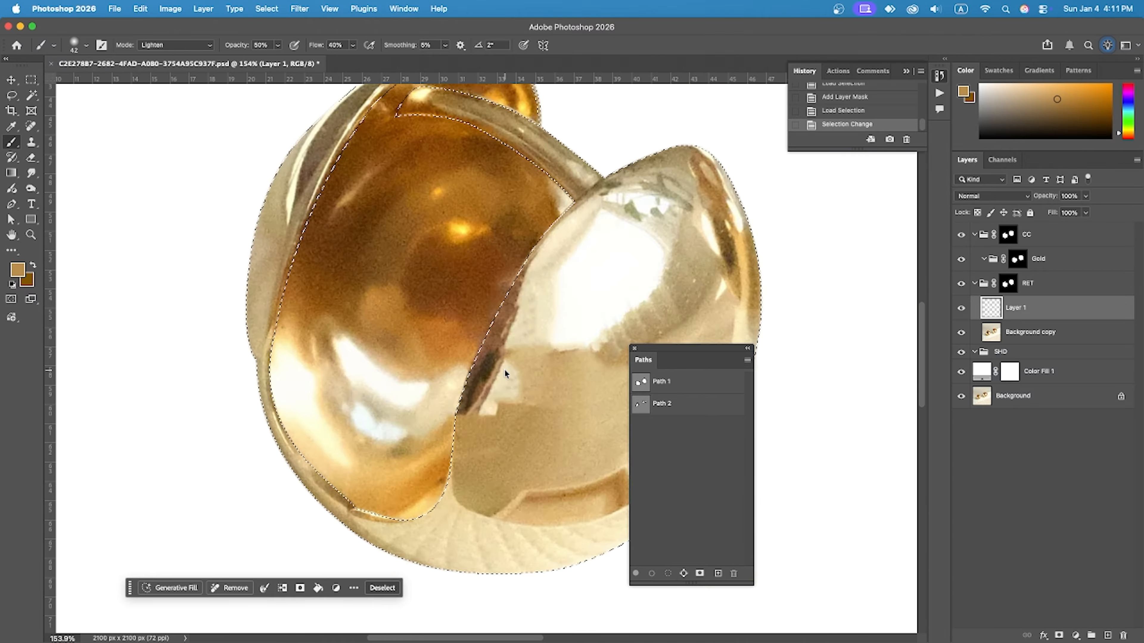
{"action": "mouse_move", "coordinate": [491, 365]}
{"action": "left_mouse_down"}
{"action": "mouse_move", "coordinate": [509, 364]}
{"action": "mouse_move", "coordinate": [489, 365]}
{"action": "mouse_move", "coordinate": [478, 391]}
{"action": "left_mouse_up"}
{"action": "left_click_drag", "start_coordinate": [489, 368], "coordinate": [457, 431]}
{"action": "left_click", "coordinate": [456, 428]}
{"action": "left_click", "coordinate": [482, 365]}
{"action": "left_click_drag", "start_coordinate": [509, 334], "coordinate": [534, 332]}
{"action": "left_click_drag", "start_coordinate": [518, 286], "coordinate": [501, 289]}
{"action": "left_click", "coordinate": [452, 454], "text": "alt"}
{"action": "left_click_drag", "start_coordinate": [471, 413], "coordinate": [499, 314]}
Sample a tone from the left earring's front sphere and smooth the reflections toward its right side with a smaller brush
{"action": "scroll", "coordinate": [580, 303], "scroll_direction": "right", "scroll_amount": 4}
{"action": "scroll", "coordinate": [580, 304], "scroll_direction": "up", "scroll_amount": 1}
{"action": "left_click", "coordinate": [551, 291], "text": "alt"}
{"action": "key", "text": "bracketleft"}
{"action": "key", "text": "bracketleft"}
{"action": "key", "text": "bracketleft"}
{"action": "key", "text": "bracketleft"}
{"action": "key", "text": "bracketleft"}
{"action": "key", "text": "bracketleft"}
{"action": "left_click_drag", "start_coordinate": [568, 250], "coordinate": [582, 315]}
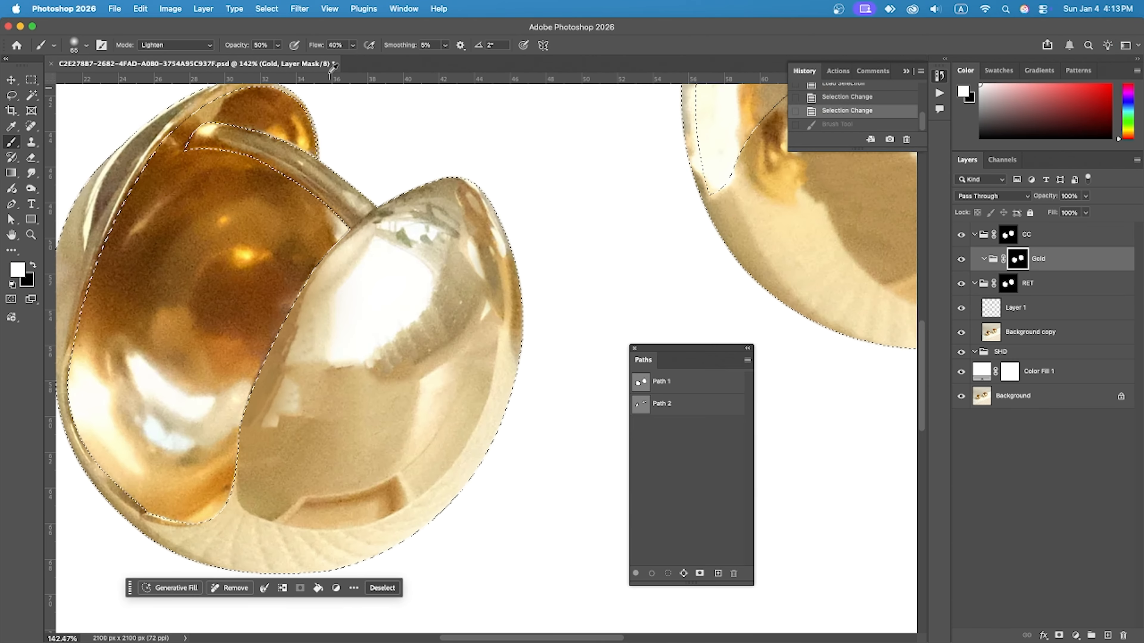
Set the brush to 40% opacity and 30% flow
{"action": "left_click_drag", "start_coordinate": [353, 45], "coordinate": [276, 60]}
{"action": "left_click", "coordinate": [337, 46]}
{"action": "type", "text": "30"}
{"action": "key", "text": "Return"}
{"action": "scroll", "coordinate": [431, 194], "scroll_direction": "up", "scroll_amount": 10}
{"action": "left_click_drag", "start_coordinate": [411, 242], "coordinate": [304, 241]}
{"action": "scroll", "coordinate": [432, 248], "scroll_direction": "down", "scroll_amount": 5}
{"action": "left_click_drag", "start_coordinate": [295, 328], "coordinate": [271, 330]}
{"action": "left_click_drag", "start_coordinate": [322, 300], "coordinate": [396, 268]}
{"action": "left_click_drag", "start_coordinate": [312, 319], "coordinate": [356, 292]}
{"action": "mouse_move", "coordinate": [311, 306]}
{"action": "left_mouse_down"}
{"action": "mouse_move", "coordinate": [323, 279]}
{"action": "mouse_move", "coordinate": [392, 291]}
{"action": "mouse_move", "coordinate": [320, 253]}
{"action": "left_mouse_up"}
{"action": "scroll", "coordinate": [320, 251], "scroll_direction": "down", "scroll_amount": 2}
{"action": "key", "text": "super+z"}
{"action": "key", "text": "super+z"}
{"action": "key", "text": "super+z"}
{"action": "key", "text": "super+z"}
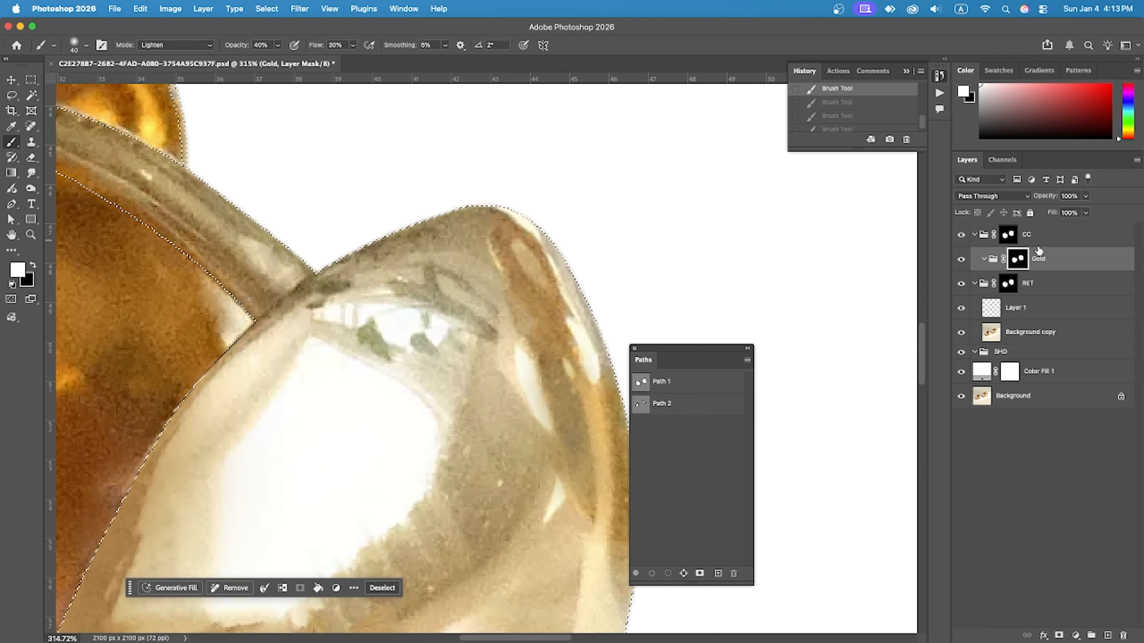
Select Layer 1 and lighten the dark marks near the front sphere's upper tip with a sampled pale gold
{"action": "left_click", "coordinate": [1019, 308]}
{"action": "left_click", "coordinate": [546, 250]}
{"action": "left_click", "coordinate": [514, 267]}
{"action": "left_click", "coordinate": [450, 272], "text": "alt"}
{"action": "mouse_move", "coordinate": [352, 283]}
{"action": "left_mouse_down"}
{"action": "mouse_move", "coordinate": [321, 303]}
{"action": "mouse_move", "coordinate": [342, 297]}
{"action": "left_mouse_up"}
{"action": "mouse_move", "coordinate": [389, 239]}
{"action": "left_mouse_down"}
{"action": "mouse_move", "coordinate": [442, 237]}
{"action": "mouse_move", "coordinate": [559, 355]}
{"action": "mouse_move", "coordinate": [564, 401]}
{"action": "left_mouse_up"}
{"action": "scroll", "coordinate": [406, 247], "scroll_direction": "down", "scroll_amount": 3}
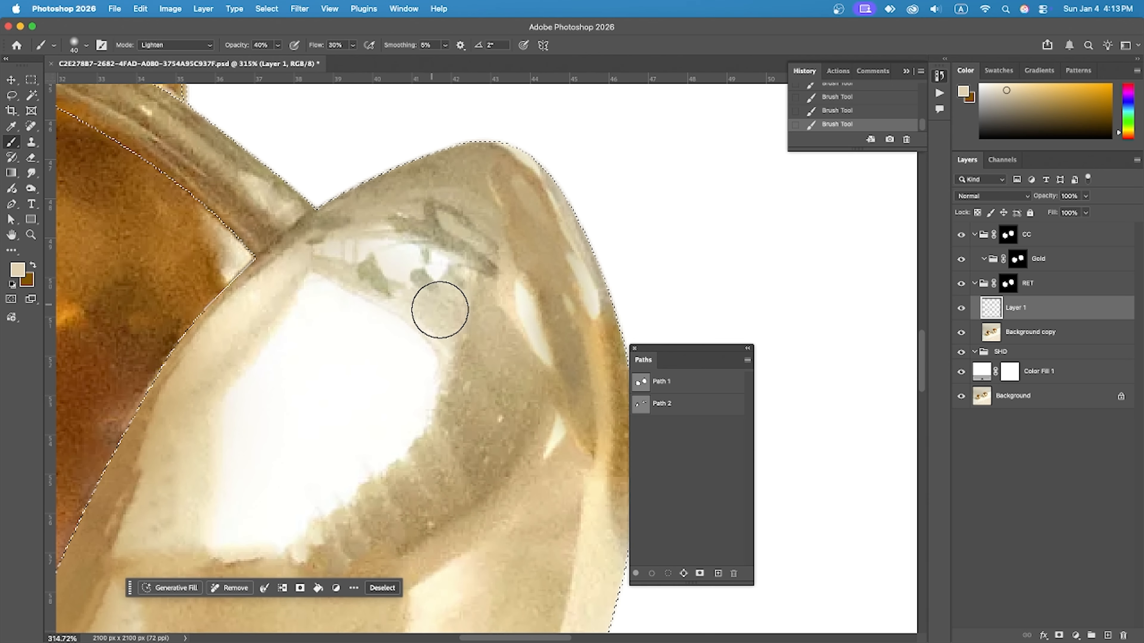
{"action": "scroll", "coordinate": [444, 247], "scroll_direction": "down", "scroll_amount": 2}
{"action": "scroll", "coordinate": [407, 188], "scroll_direction": "down", "scroll_amount": 2}
{"action": "left_click", "coordinate": [476, 117], "text": "alt"}
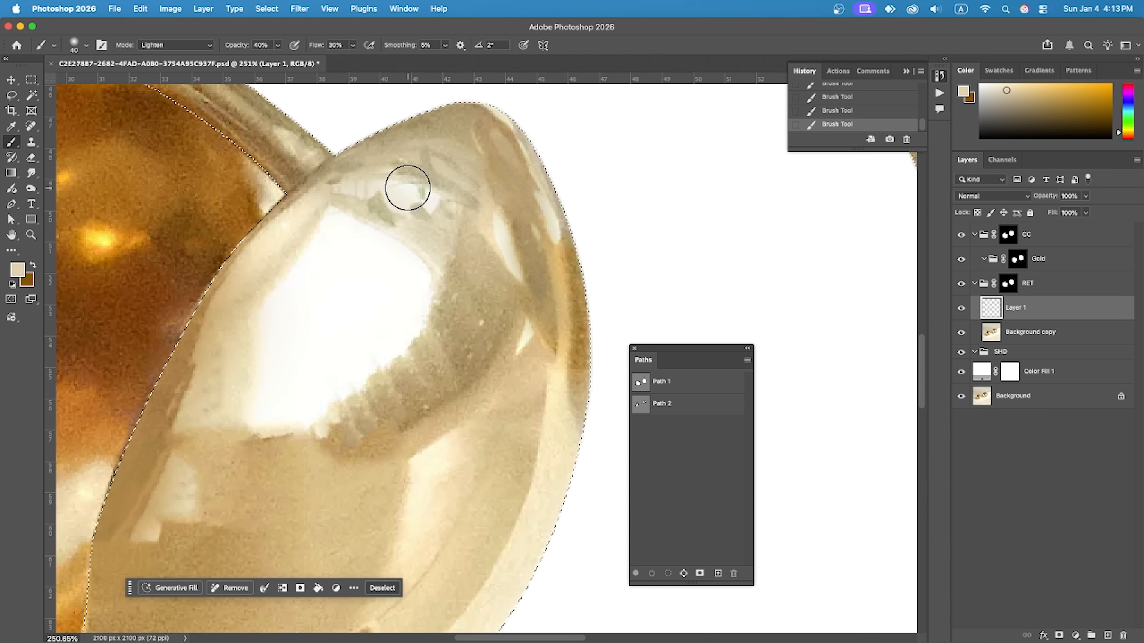
{"action": "key", "text": "super+z"}
Paint sampled light gold over the brown reflection along the front sphere's right edge up to its tip
{"action": "left_click", "coordinate": [582, 450], "text": "alt"}
{"action": "left_click", "coordinate": [571, 447], "text": "alt"}
{"action": "left_click_drag", "start_coordinate": [587, 245], "coordinate": [592, 347]}
{"action": "left_click_drag", "start_coordinate": [559, 228], "coordinate": [585, 371]}
{"action": "left_click", "coordinate": [562, 289], "text": "alt"}
{"action": "mouse_move", "coordinate": [528, 216]}
{"action": "left_mouse_down"}
{"action": "mouse_move", "coordinate": [549, 296]}
{"action": "mouse_move", "coordinate": [550, 244]}
{"action": "mouse_move", "coordinate": [469, 110]}
{"action": "left_mouse_up"}
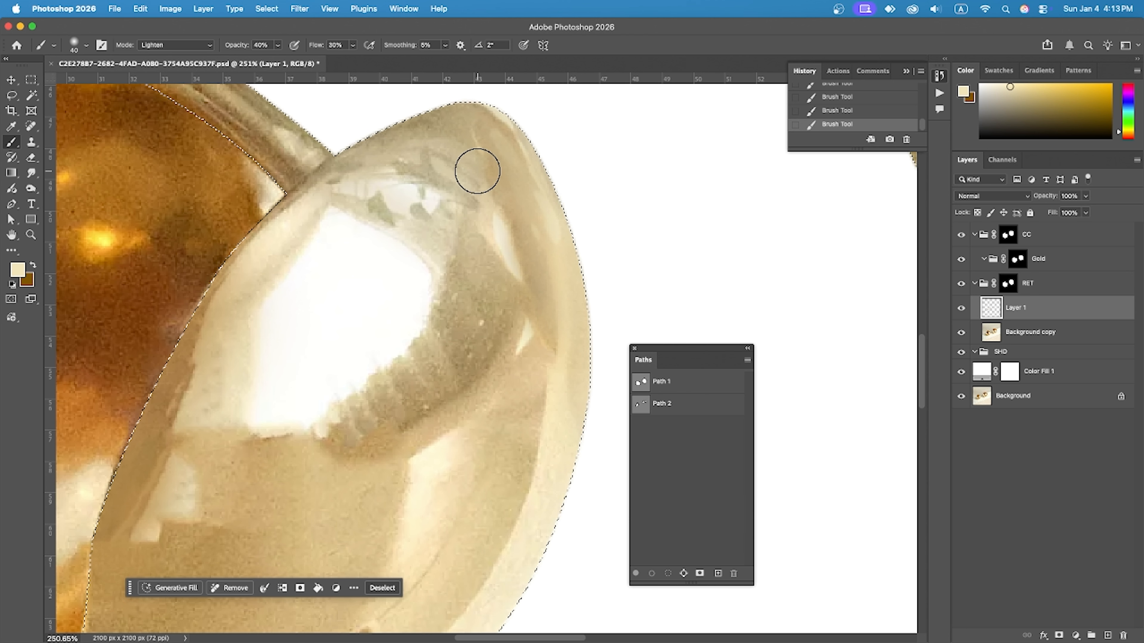
Brush the pale gold over the greenish marks above the front sphere's white highlight
{"action": "scroll", "coordinate": [478, 170], "scroll_direction": "down", "scroll_amount": 2}
{"action": "scroll", "coordinate": [366, 176], "scroll_direction": "up", "scroll_amount": 2}
{"action": "mouse_move", "coordinate": [366, 177]}
{"action": "left_mouse_down"}
{"action": "mouse_move", "coordinate": [438, 165]}
{"action": "mouse_move", "coordinate": [505, 210]}
{"action": "left_mouse_up"}
{"action": "mouse_move", "coordinate": [387, 218]}
{"action": "left_mouse_down"}
{"action": "mouse_move", "coordinate": [370, 218]}
{"action": "mouse_move", "coordinate": [385, 202]}
{"action": "left_mouse_up"}
{"action": "scroll", "coordinate": [426, 228], "scroll_direction": "down", "scroll_amount": 5}
{"action": "scroll", "coordinate": [446, 306], "scroll_direction": "up", "scroll_amount": 5}
Sample a nearby tan and soften the ribbed brown band along the lower edge of the white highlight
{"action": "left_click_drag", "start_coordinate": [446, 337], "coordinate": [463, 337], "text": "ctrl+alt"}
{"action": "left_click", "coordinate": [447, 337], "text": "alt"}
{"action": "mouse_move", "coordinate": [485, 221]}
{"action": "left_mouse_down", "text": "ctrl+alt"}
{"action": "mouse_move", "coordinate": [518, 224]}
{"action": "mouse_move", "coordinate": [331, 374]}
{"action": "mouse_move", "coordinate": [326, 358]}
{"action": "mouse_move", "coordinate": [351, 376]}
{"action": "left_mouse_up", "text": "ctrl+alt"}
Sample deeper tans and blend the pale patch beside the front sphere's left edge and the area below the highlight
{"action": "scroll", "coordinate": [462, 240], "scroll_direction": "down", "scroll_amount": 5}
{"action": "scroll", "coordinate": [326, 356], "scroll_direction": "up", "scroll_amount": 5}
{"action": "left_click", "coordinate": [315, 376], "text": "alt"}
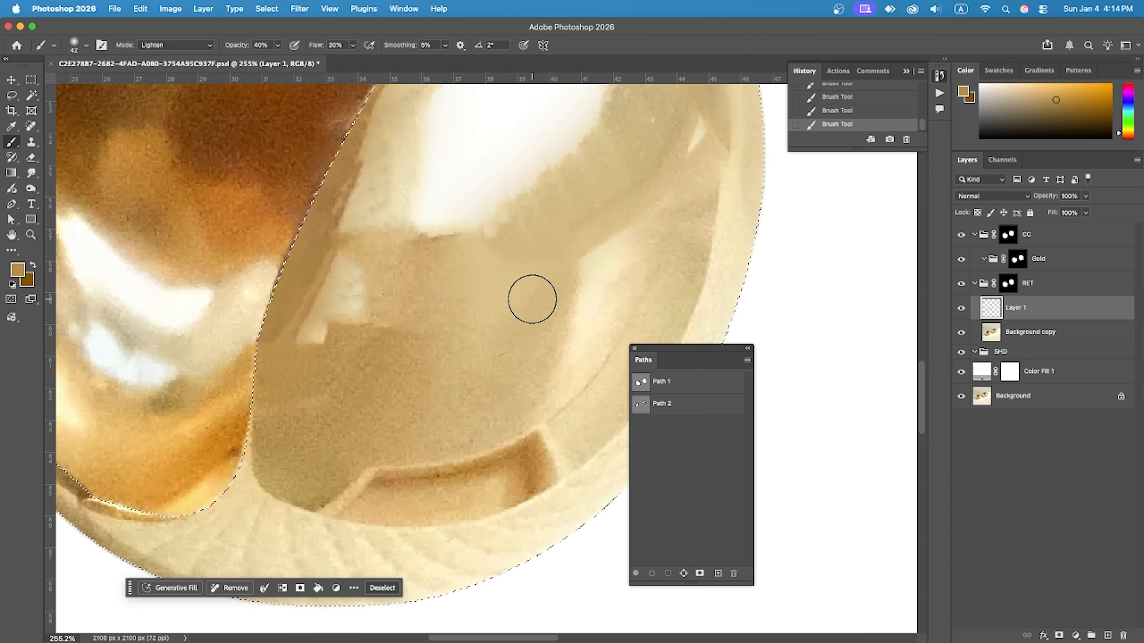
{"action": "key", "text": "super+z"}
{"action": "left_click_drag", "start_coordinate": [333, 266], "coordinate": [342, 337]}
{"action": "left_click_drag", "start_coordinate": [342, 293], "coordinate": [301, 355]}
{"action": "left_click", "coordinate": [428, 399], "text": "alt"}
{"action": "left_click_drag", "start_coordinate": [412, 199], "coordinate": [430, 112]}
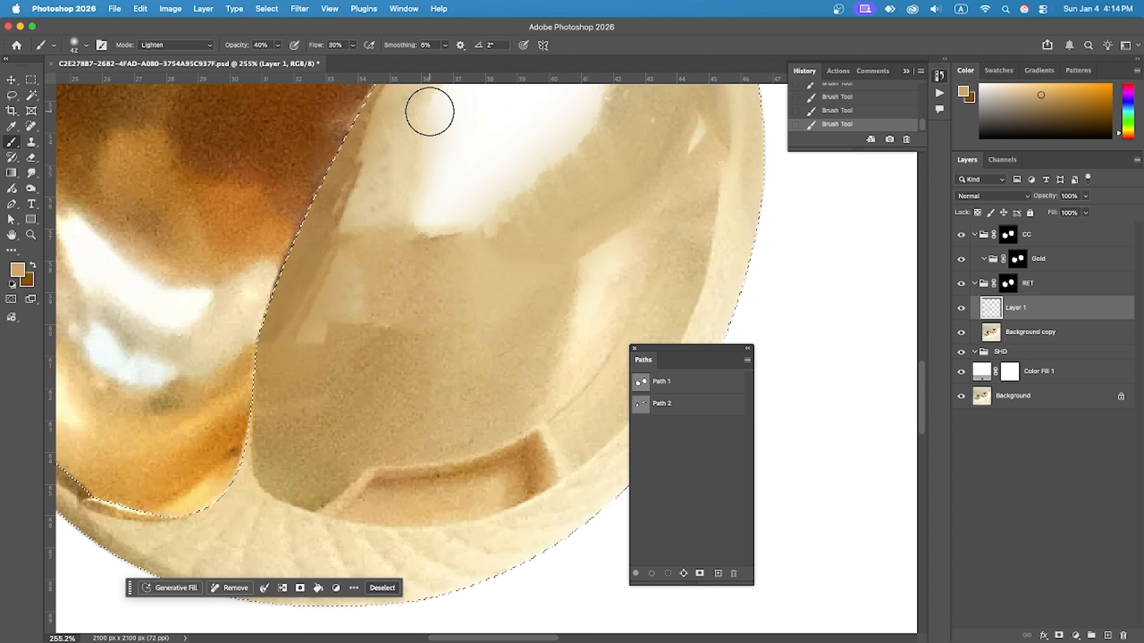
Paint a sampled light gold along the lower-left outer rim of the left earring's cup
{"action": "scroll", "coordinate": [429, 319], "scroll_direction": "down", "scroll_amount": 5}
{"action": "scroll", "coordinate": [288, 401], "scroll_direction": "down", "scroll_amount": 1}
{"action": "scroll", "coordinate": [230, 356], "scroll_direction": "up", "scroll_amount": 6}
{"action": "left_click", "coordinate": [412, 474], "text": "alt"}
{"action": "mouse_move", "coordinate": [197, 313]}
{"action": "left_mouse_down"}
{"action": "mouse_move", "coordinate": [372, 487]}
{"action": "mouse_move", "coordinate": [327, 414]}
{"action": "mouse_move", "coordinate": [148, 248]}
{"action": "left_mouse_up"}
{"action": "left_click_drag", "start_coordinate": [217, 303], "coordinate": [391, 439]}
{"action": "left_click_drag", "start_coordinate": [308, 366], "coordinate": [270, 171]}
Continue smoothing the cup's outer rim up its left side with a slightly smaller brush
{"action": "left_click_drag", "start_coordinate": [289, 173], "coordinate": [284, 173], "text": "ctrl+alt"}
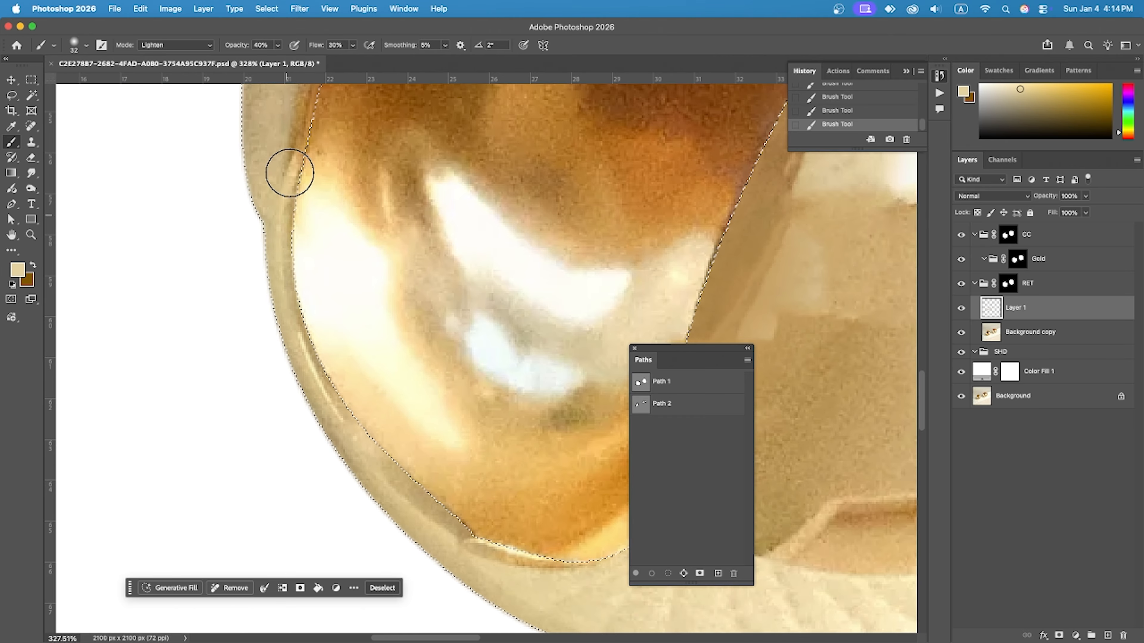
{"action": "scroll", "coordinate": [261, 356], "scroll_direction": "up", "scroll_amount": 5}
{"action": "left_click_drag", "start_coordinate": [315, 300], "coordinate": [323, 260]}
{"action": "scroll", "coordinate": [261, 345], "scroll_direction": "down", "scroll_amount": 2}
{"action": "scroll", "coordinate": [315, 400], "scroll_direction": "down", "scroll_amount": 3}
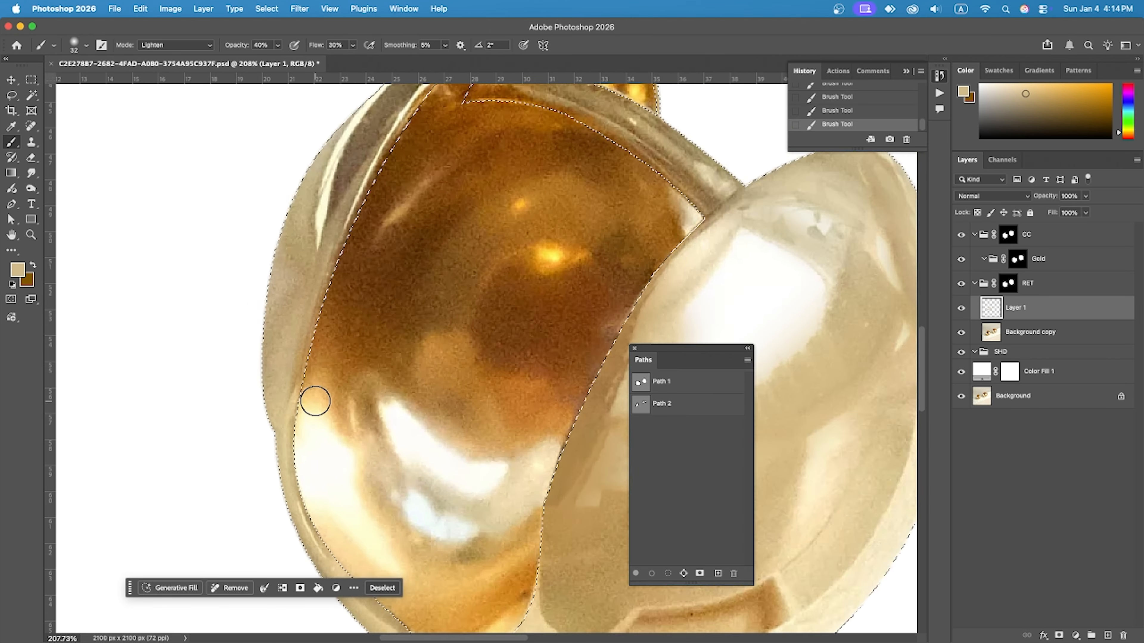
Lighten the dark grey band on the cup's upper-left rim with a sampled pale tone and a smaller brush
{"action": "scroll", "coordinate": [311, 401], "scroll_direction": "down", "scroll_amount": 3}
{"action": "left_click_drag", "start_coordinate": [327, 318], "coordinate": [335, 318], "text": "ctrl+alt"}
{"action": "scroll", "coordinate": [489, 161], "scroll_direction": "up", "scroll_amount": 5}
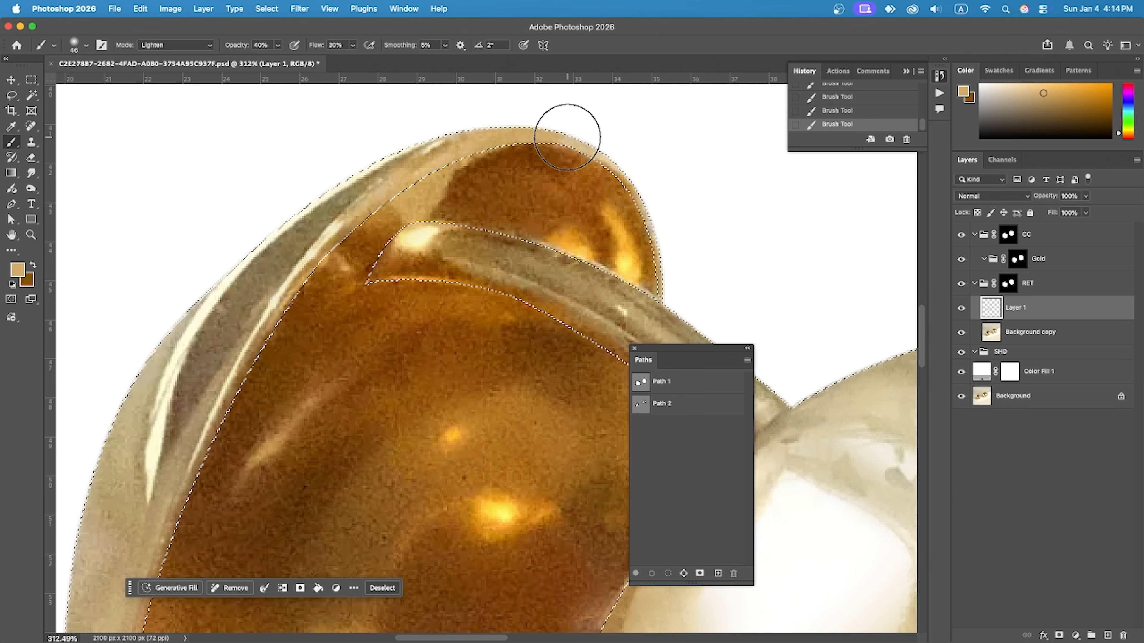
{"action": "scroll", "coordinate": [465, 166], "scroll_direction": "down", "scroll_amount": 1}
{"action": "left_click_drag", "start_coordinate": [203, 407], "coordinate": [283, 229]}
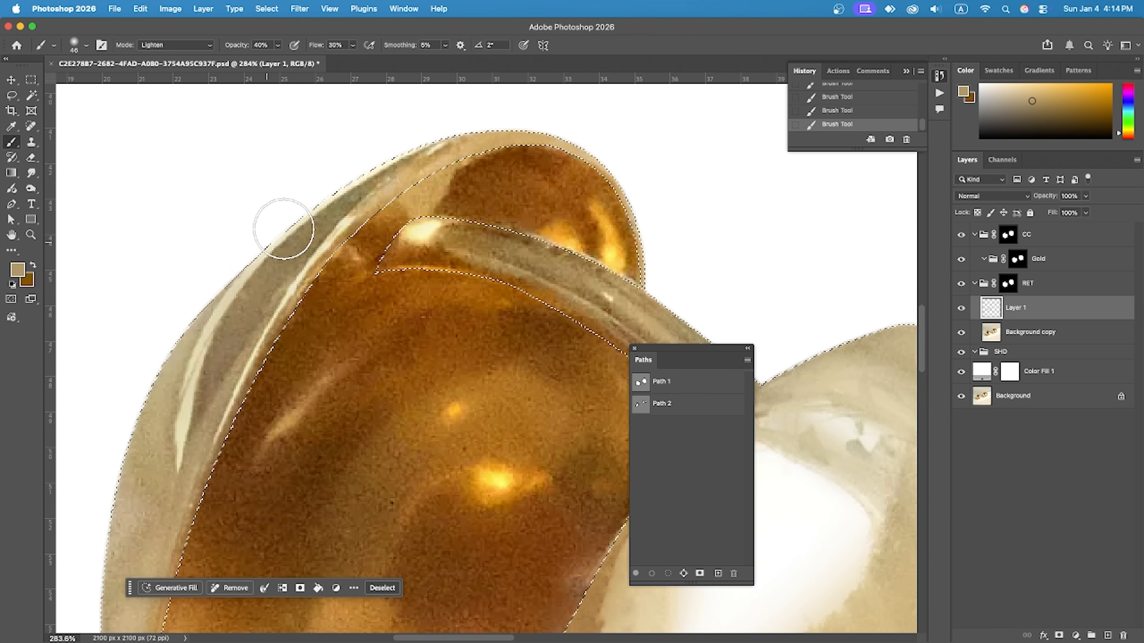
{"action": "key", "text": "super+z"}
{"action": "left_click_drag", "start_coordinate": [263, 299], "coordinate": [253, 299], "text": "ctrl+alt"}
{"action": "left_click", "coordinate": [223, 322], "text": "alt"}
{"action": "left_click_drag", "start_coordinate": [204, 399], "coordinate": [295, 245]}
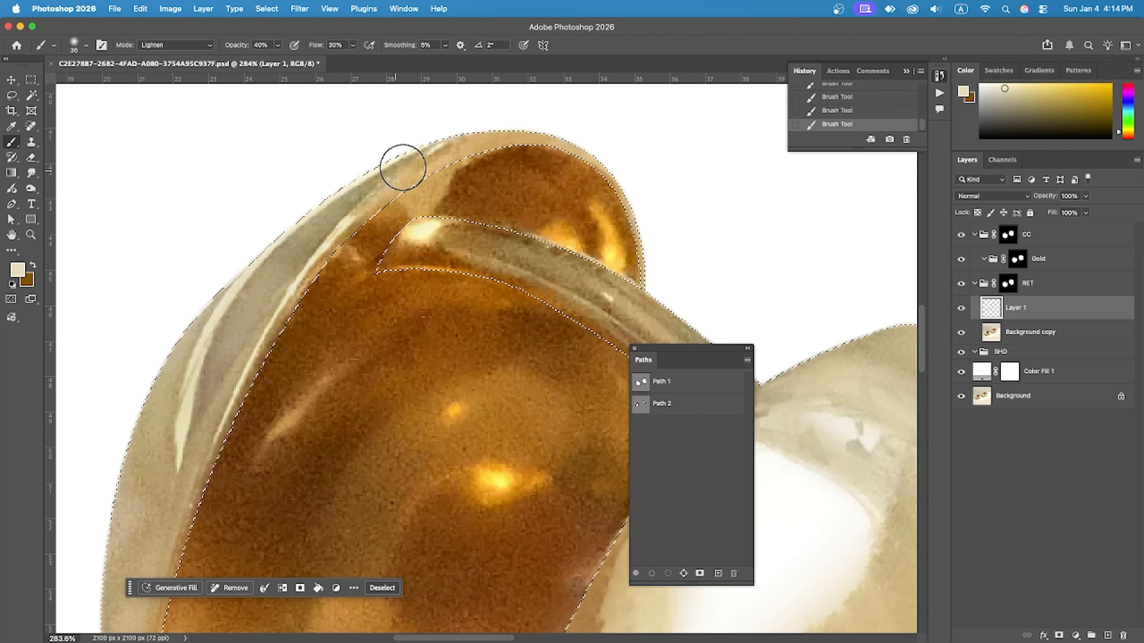
Go over the upper-left rim band again with a larger brush, blending it up to the rim's top edge
{"action": "scroll", "coordinate": [598, 120], "scroll_direction": "down", "scroll_amount": 2}
{"action": "scroll", "coordinate": [457, 212], "scroll_direction": "down", "scroll_amount": 3}
{"action": "left_click_drag", "start_coordinate": [233, 363], "coordinate": [320, 109], "text": "ctrl+alt"}
{"action": "mouse_move", "coordinate": [365, 179]}
{"action": "left_mouse_down"}
{"action": "mouse_move", "coordinate": [350, 321]}
{"action": "mouse_move", "coordinate": [433, 166]}
{"action": "left_mouse_up"}
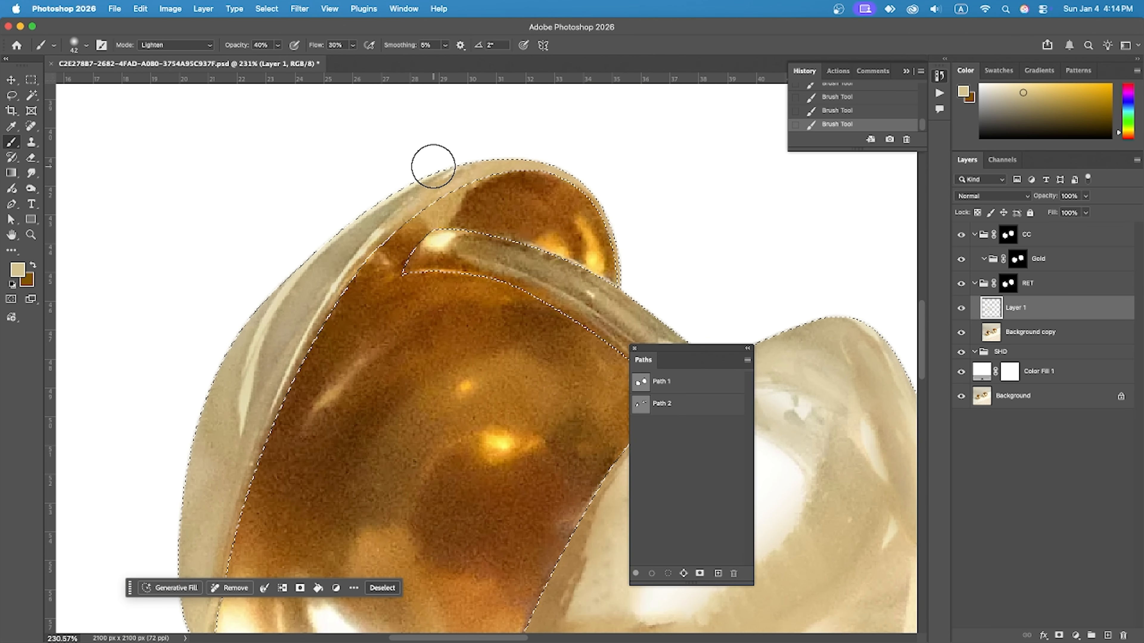
Sample a light gold from the left earring's bottom rim and smooth its ribbed texture, adjusting the brush size
{"action": "scroll", "coordinate": [497, 113], "scroll_direction": "down", "scroll_amount": 3}
{"action": "scroll", "coordinate": [535, 533], "scroll_direction": "up", "scroll_amount": 3}
{"action": "left_click_drag", "start_coordinate": [534, 533], "coordinate": [418, 379]}
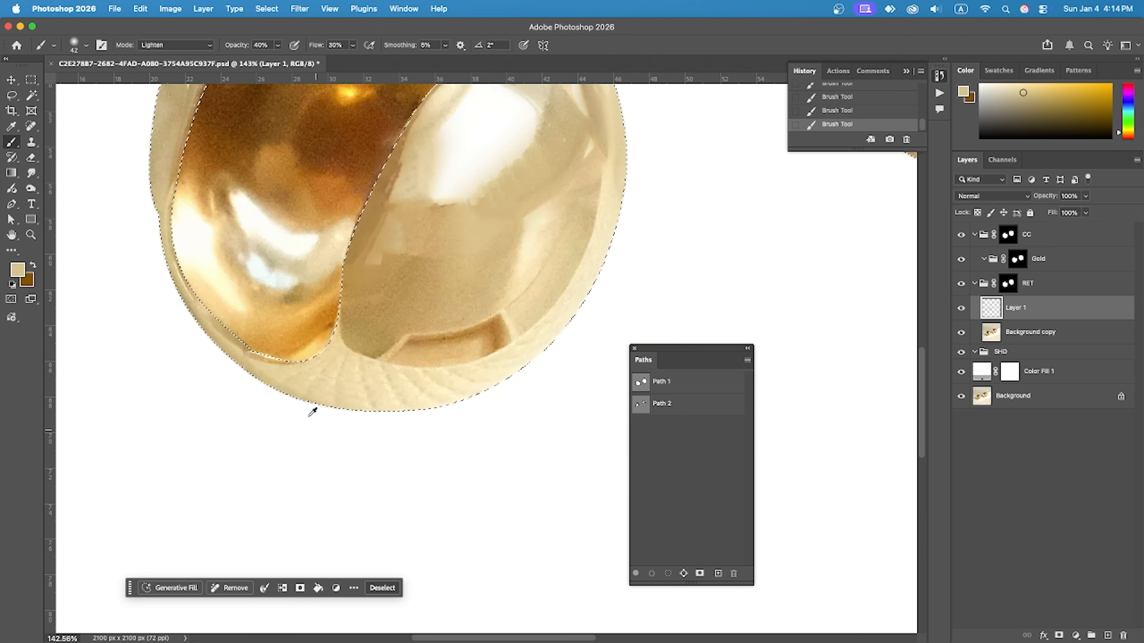
{"action": "scroll", "coordinate": [312, 396], "scroll_direction": "up", "scroll_amount": 3}
{"action": "left_click_drag", "start_coordinate": [312, 386], "coordinate": [299, 386], "text": "ctrl+alt"}
{"action": "left_click", "coordinate": [283, 375], "text": "alt"}
{"action": "scroll", "coordinate": [366, 358], "scroll_direction": "up", "scroll_amount": 2}
{"action": "left_click_drag", "start_coordinate": [375, 347], "coordinate": [363, 350], "text": "ctrl+alt"}
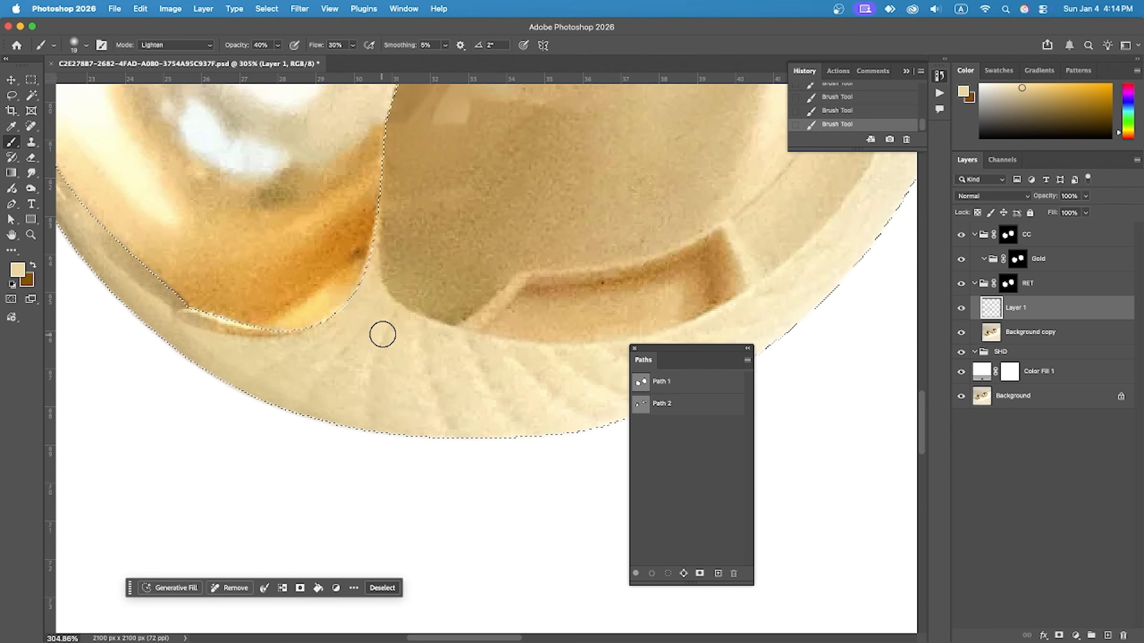
{"action": "left_click_drag", "start_coordinate": [473, 383], "coordinate": [476, 383], "text": "ctrl+alt"}
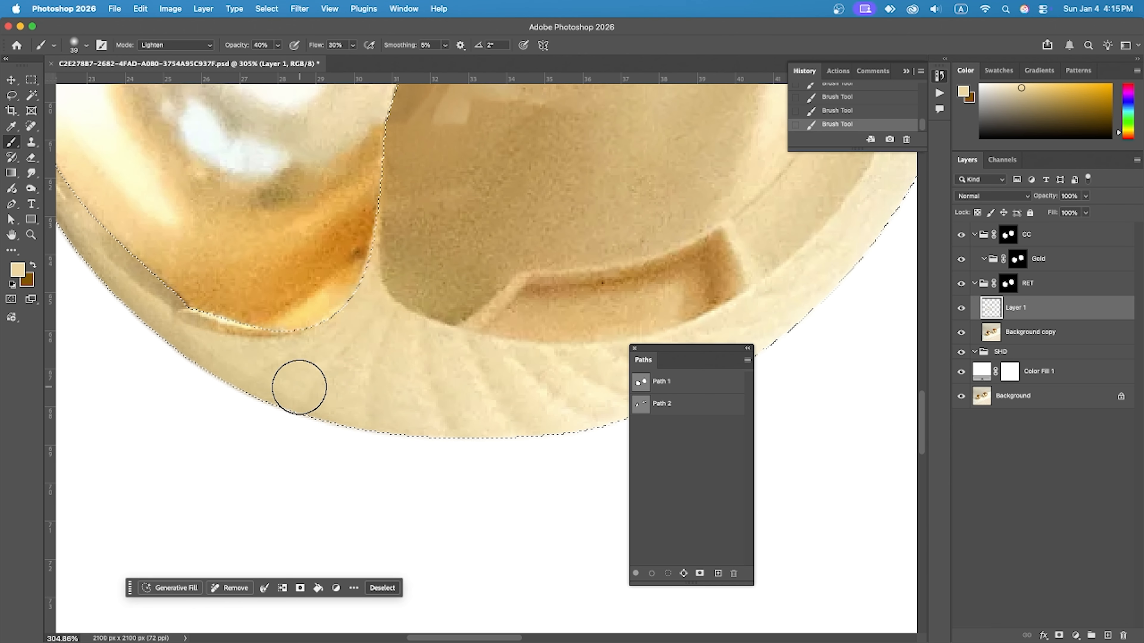
{"action": "left_click", "coordinate": [198, 320], "text": "alt"}
{"action": "left_click_drag", "start_coordinate": [217, 329], "coordinate": [252, 331], "text": "ctrl+alt"}
{"action": "left_click_drag", "start_coordinate": [261, 332], "coordinate": [237, 332], "text": "ctrl+alt"}
{"action": "mouse_move", "coordinate": [343, 336]}
{"action": "left_mouse_down", "text": "super"}
{"action": "mouse_move", "coordinate": [305, 334]}
{"action": "mouse_move", "coordinate": [342, 336]}
{"action": "left_mouse_up", "text": "super"}
{"action": "mouse_move", "coordinate": [341, 400]}
{"action": "left_mouse_down", "text": "ctrl+alt"}
{"action": "mouse_move", "coordinate": [359, 400]}
{"action": "mouse_move", "coordinate": [302, 393]}
{"action": "left_mouse_up", "text": "ctrl+alt"}
{"action": "key", "text": "super+z"}
{"action": "key", "text": "super+z"}
{"action": "left_click_drag", "start_coordinate": [342, 374], "coordinate": [438, 363], "text": "super"}
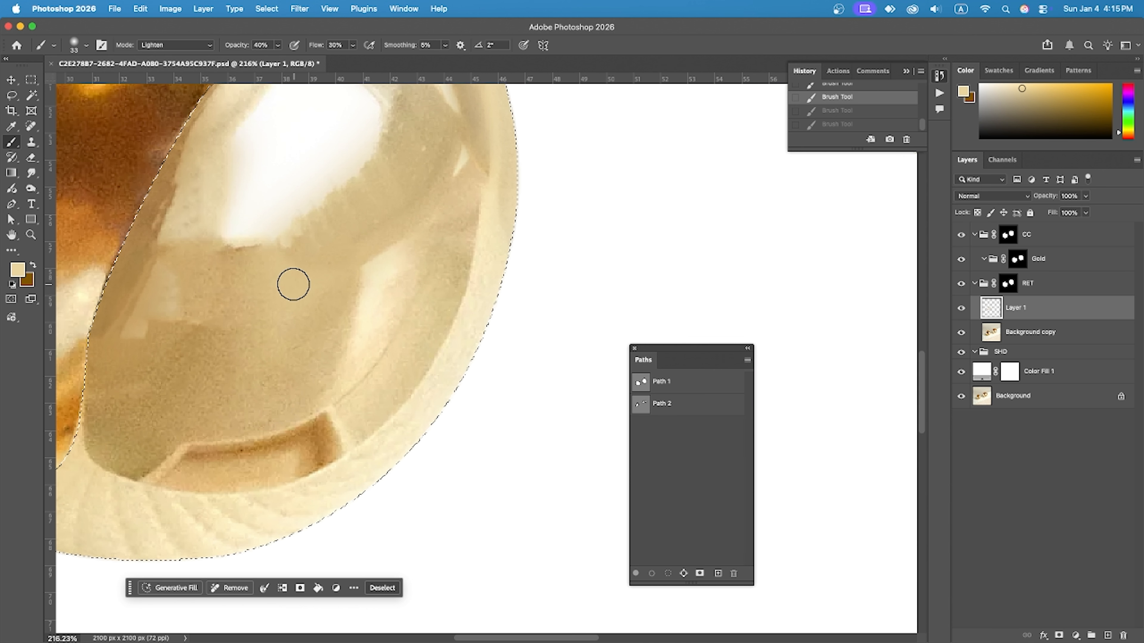
Soften the lower edge of the white highlight on the left earring's front shell and resample a gold tone with a smaller brush
{"action": "left_click_drag", "start_coordinate": [238, 244], "coordinate": [275, 245]}
{"action": "left_click_drag", "start_coordinate": [320, 321], "coordinate": [326, 320], "text": "ctrl+alt"}
{"action": "left_click", "coordinate": [314, 319], "text": "alt"}
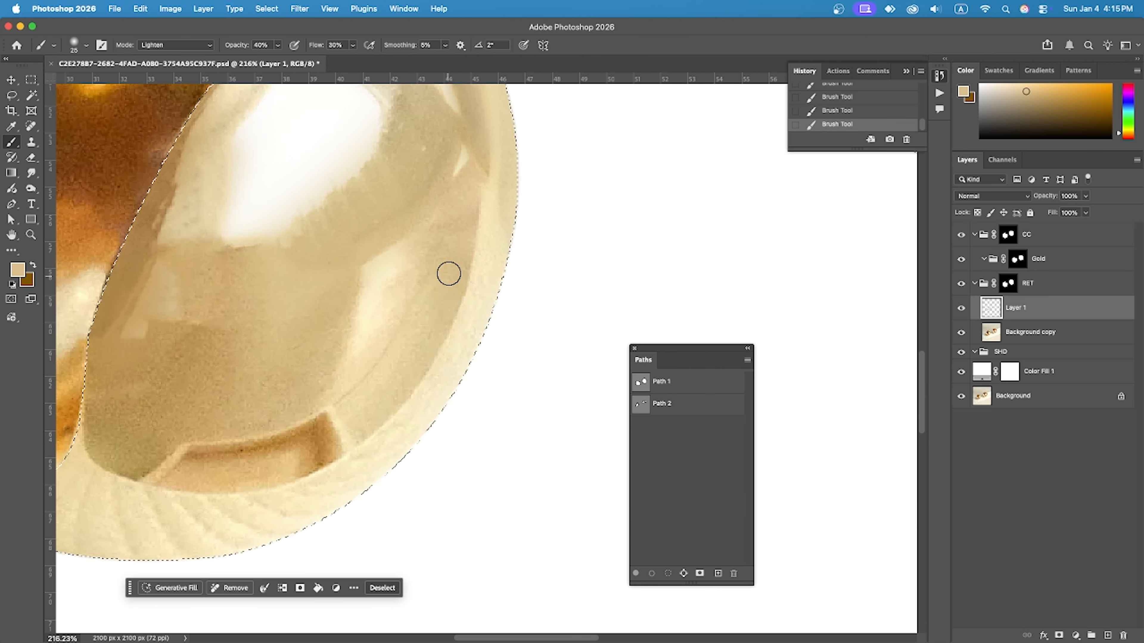
Smooth the ribbed texture along the left earring's bottom rim with sampled cream tones and a size 12 brush
{"action": "left_click", "coordinate": [446, 381], "text": "alt"}
{"action": "left_click_drag", "start_coordinate": [464, 412], "coordinate": [424, 419], "text": "super"}
{"action": "left_click_drag", "start_coordinate": [193, 500], "coordinate": [288, 477], "text": "super"}
{"action": "left_click", "coordinate": [299, 385], "text": "alt"}
{"action": "left_click", "coordinate": [389, 371], "text": "alt"}
{"action": "left_click_drag", "start_coordinate": [367, 372], "coordinate": [291, 387], "text": "ctrl+alt"}
{"action": "left_click", "coordinate": [348, 354], "text": "alt"}
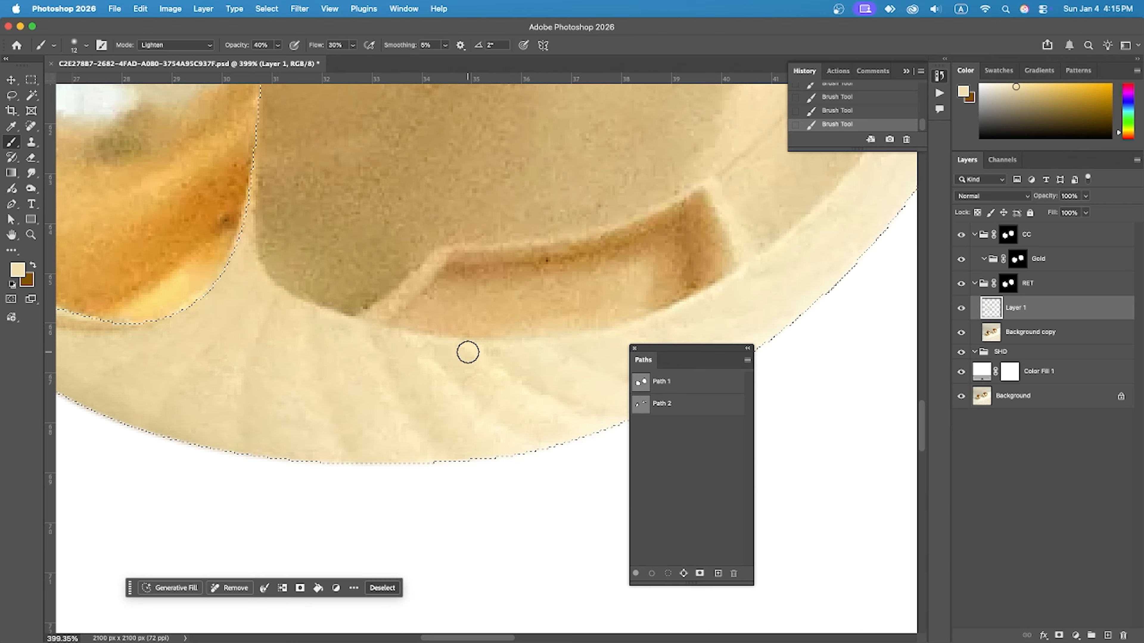
{"action": "left_click_drag", "start_coordinate": [564, 391], "coordinate": [379, 391]}
{"action": "left_click", "coordinate": [359, 390], "text": "alt"}
{"action": "scroll", "coordinate": [355, 415], "scroll_direction": "down", "scroll_amount": 10}
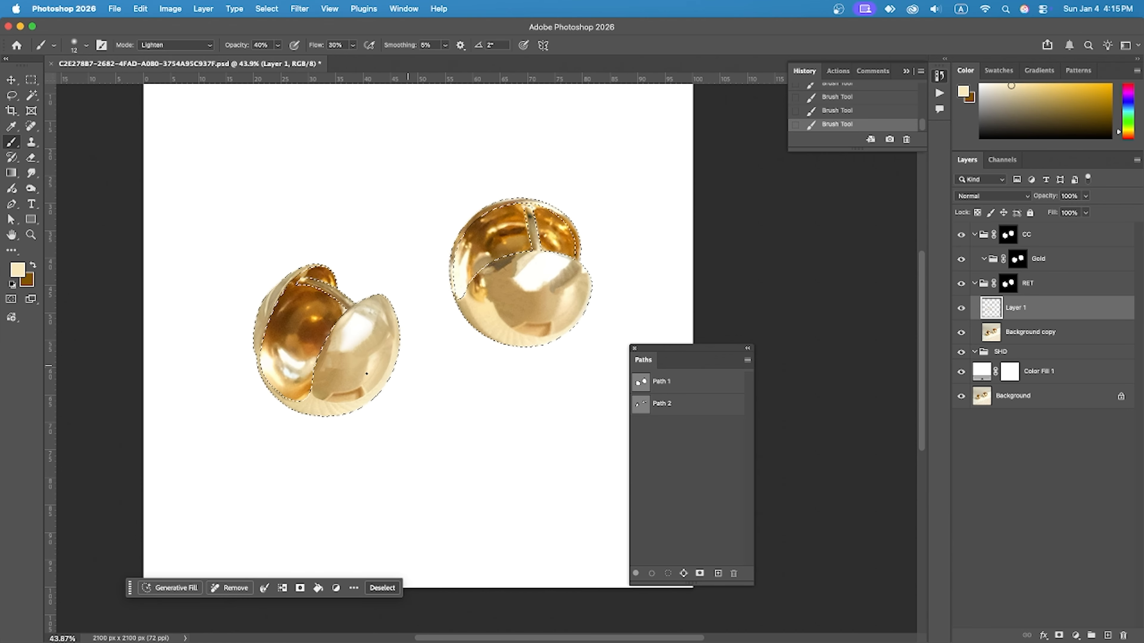
Cover the grey reflection beside the white highlight on the right earring's front shell with sampled golds and a size 65 brush
{"action": "scroll", "coordinate": [334, 363], "scroll_direction": "up", "scroll_amount": 5}
{"action": "scroll", "coordinate": [423, 270], "scroll_direction": "up", "scroll_amount": 4}
{"action": "scroll", "coordinate": [312, 317], "scroll_direction": "down", "scroll_amount": 7}
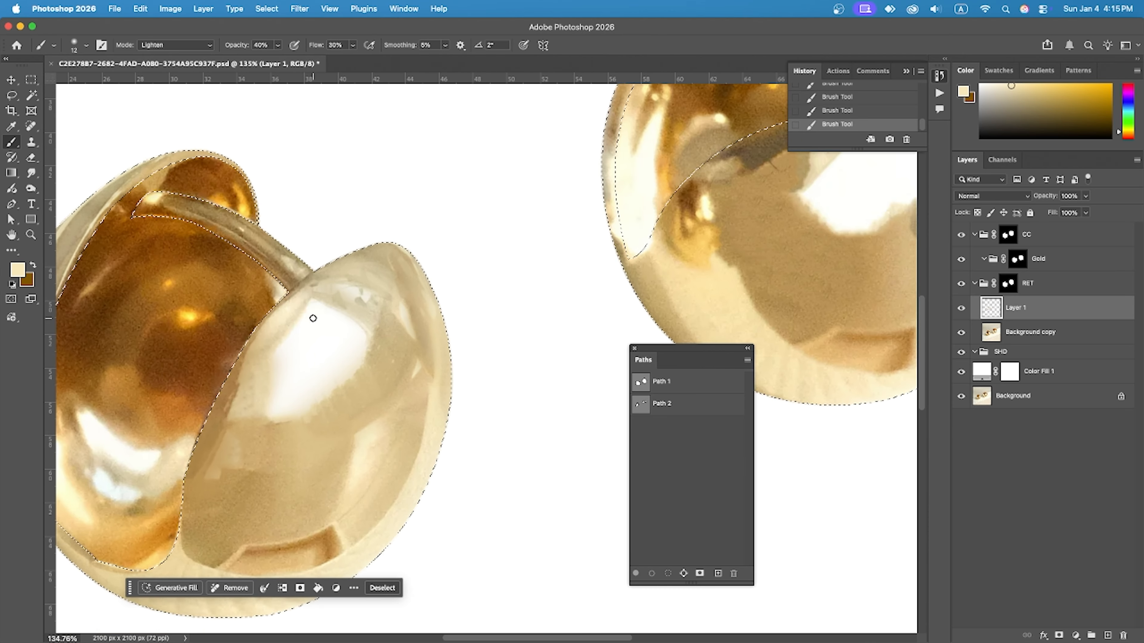
{"action": "scroll", "coordinate": [627, 284], "scroll_direction": "up", "scroll_amount": 5}
{"action": "left_click_drag", "start_coordinate": [524, 280], "coordinate": [524, 309], "text": "ctrl+alt"}
{"action": "left_click", "coordinate": [510, 309], "text": "alt"}
{"action": "left_click_drag", "start_coordinate": [577, 251], "coordinate": [526, 317]}
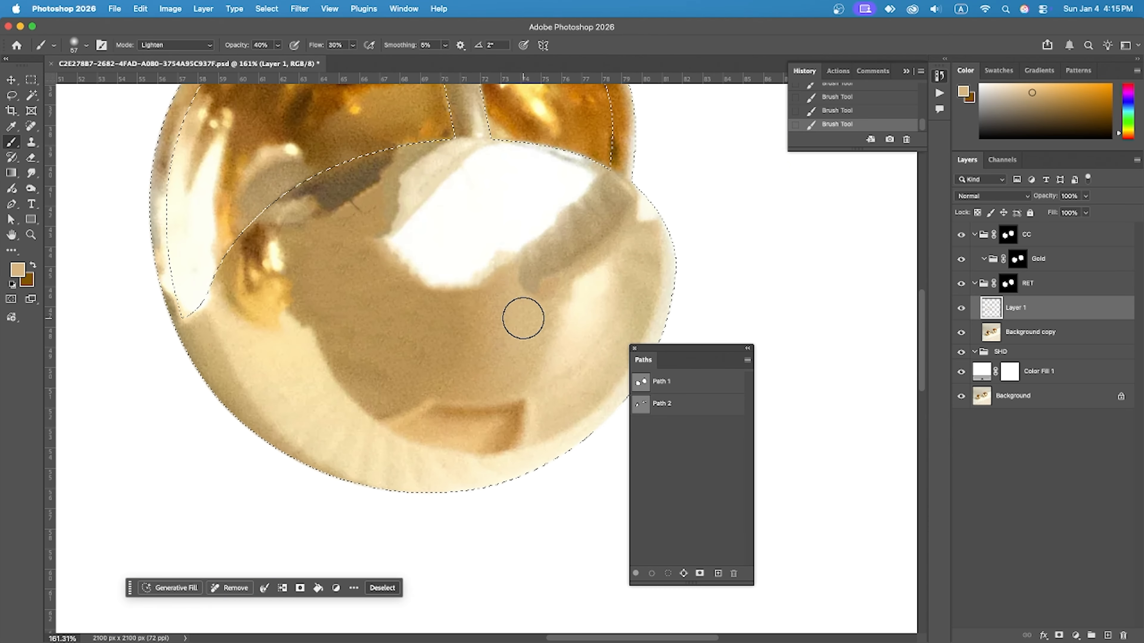
{"action": "scroll", "coordinate": [617, 202], "scroll_direction": "up", "scroll_amount": 1}
{"action": "scroll", "coordinate": [617, 202], "scroll_direction": "up", "scroll_amount": 3}
{"action": "left_click_drag", "start_coordinate": [429, 389], "coordinate": [353, 412], "text": "ctrl+alt"}
{"action": "left_click", "coordinate": [508, 379], "text": "alt"}
{"action": "left_click_drag", "start_coordinate": [508, 350], "coordinate": [541, 349], "text": "ctrl+alt"}
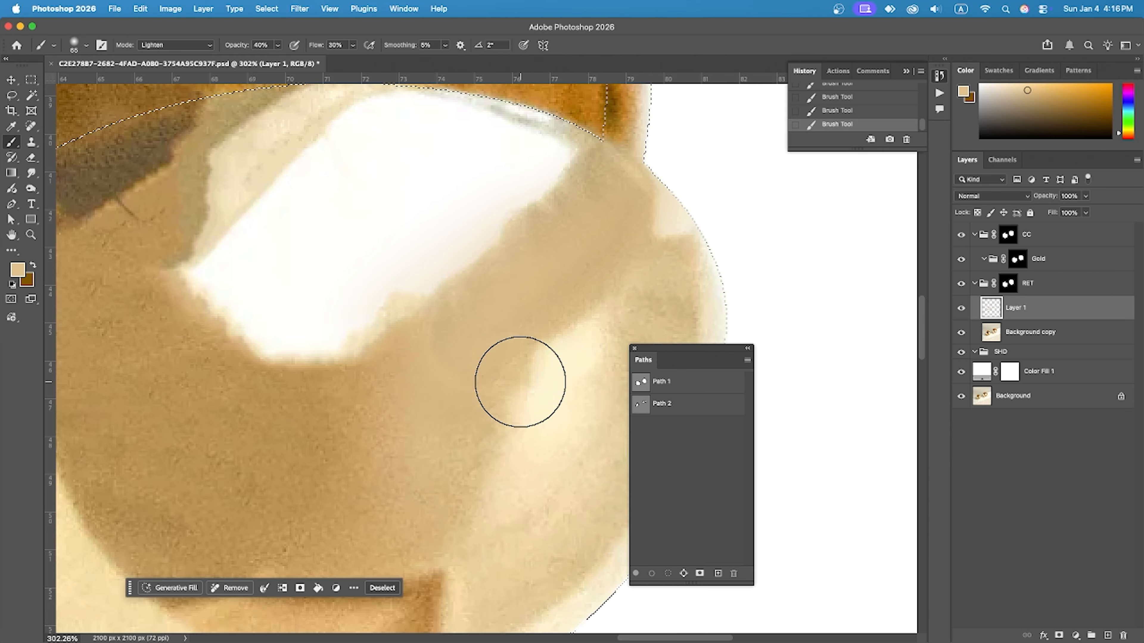
Cover the dark grey and brown reflections along the upper-left edge of the right earring's front shell with sampled tan tones
{"action": "scroll", "coordinate": [520, 382], "scroll_direction": "down", "scroll_amount": 3}
{"action": "left_click", "coordinate": [257, 307], "text": "alt"}
{"action": "left_click_drag", "start_coordinate": [225, 278], "coordinate": [311, 248]}
{"action": "left_click_drag", "start_coordinate": [430, 298], "coordinate": [638, 295]}
{"action": "key", "text": "super+z"}
{"action": "scroll", "coordinate": [473, 311], "scroll_direction": "up", "scroll_amount": 4}
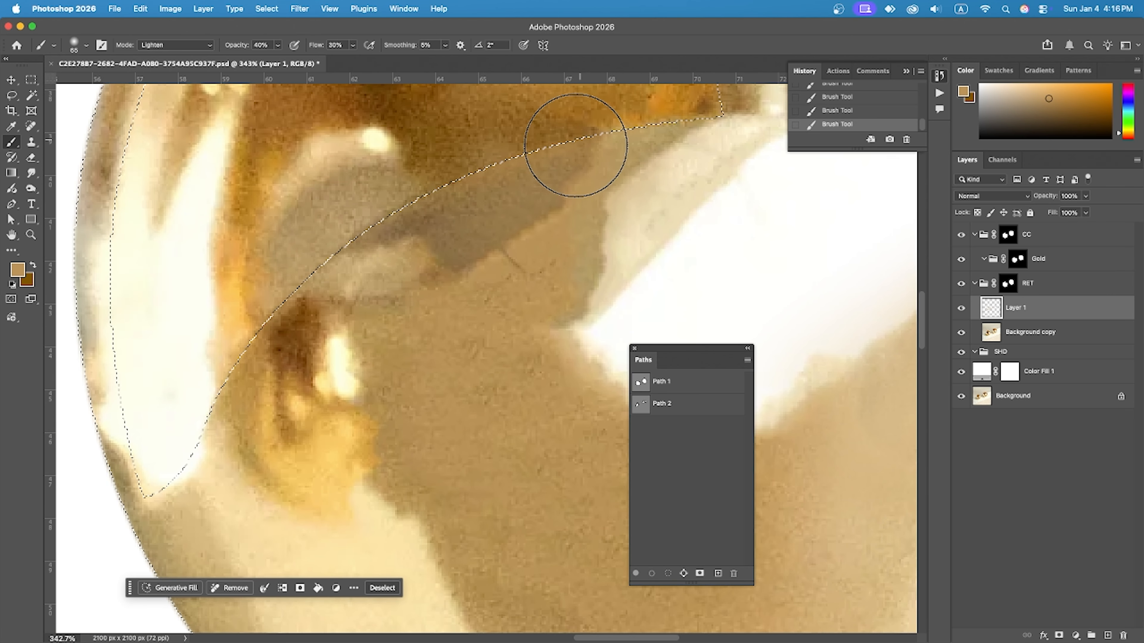
{"action": "left_click_drag", "start_coordinate": [580, 140], "coordinate": [350, 240]}
{"action": "left_click", "coordinate": [307, 444], "text": "alt"}
{"action": "left_click_drag", "start_coordinate": [353, 314], "coordinate": [268, 406]}
{"action": "scroll", "coordinate": [352, 277], "scroll_direction": "down", "scroll_amount": 4}
{"action": "left_click", "coordinate": [448, 198], "text": "alt"}
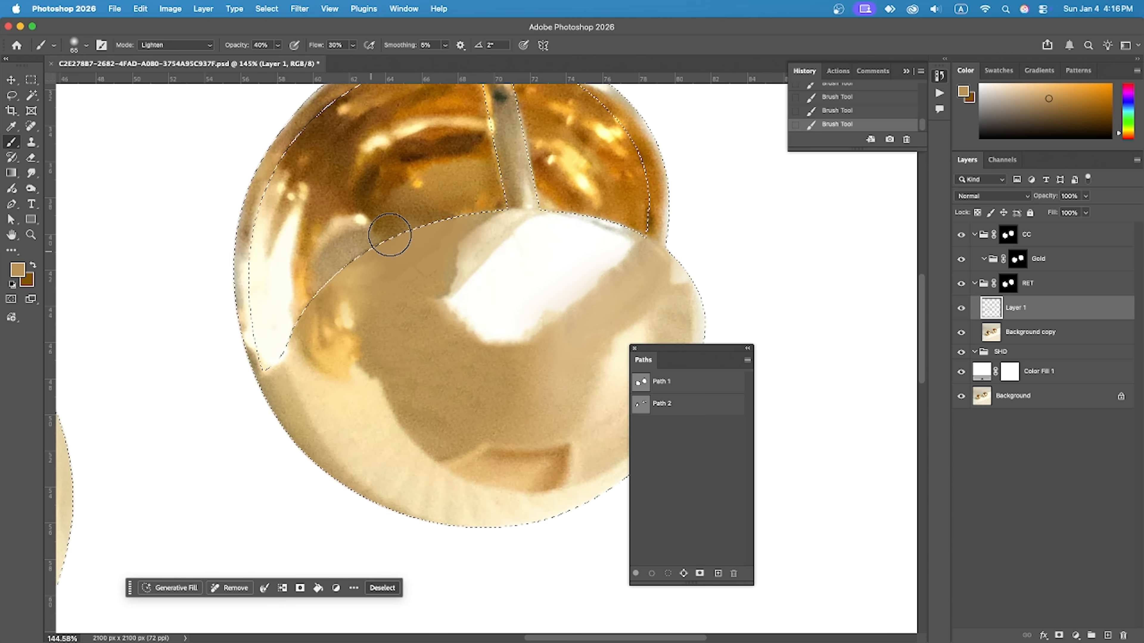
Sample white from the right earring's highlight and clean up the highlight's upper edge
{"action": "left_click", "coordinate": [609, 221], "text": "alt"}
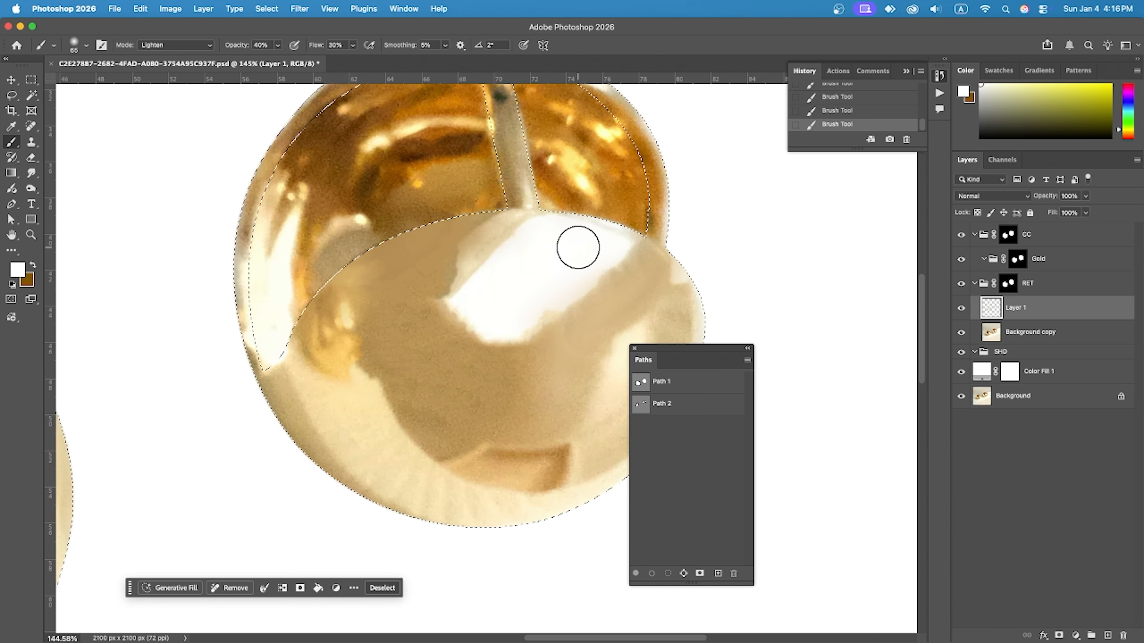
{"action": "scroll", "coordinate": [426, 307], "scroll_direction": "down", "scroll_amount": 5}
{"action": "scroll", "coordinate": [436, 286], "scroll_direction": "up", "scroll_amount": 5}
{"action": "left_click", "coordinate": [409, 328], "text": "alt"}
{"action": "left_click_drag", "start_coordinate": [405, 311], "coordinate": [552, 243]}
{"action": "key", "text": "super+z"}
{"action": "key", "text": "super+z"}
{"action": "scroll", "coordinate": [390, 206], "scroll_direction": "down", "scroll_amount": 2}
{"action": "scroll", "coordinate": [390, 206], "scroll_direction": "down", "scroll_amount": 4}
{"action": "scroll", "coordinate": [511, 264], "scroll_direction": "up", "scroll_amount": 7}
Sample a light gold and smooth the pale patch at the upper-right edge of the right earring's front shell
{"action": "left_click", "coordinate": [490, 270], "text": "alt"}
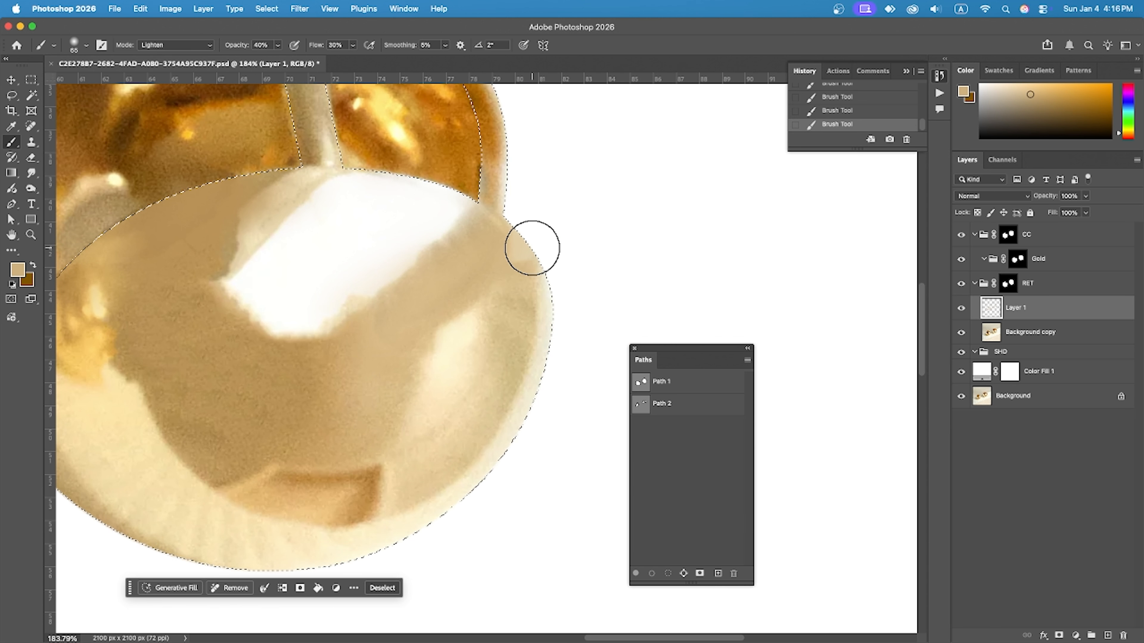
{"action": "scroll", "coordinate": [534, 291], "scroll_direction": "down", "scroll_amount": 6}
{"action": "scroll", "coordinate": [551, 158], "scroll_direction": "up", "scroll_amount": 3}
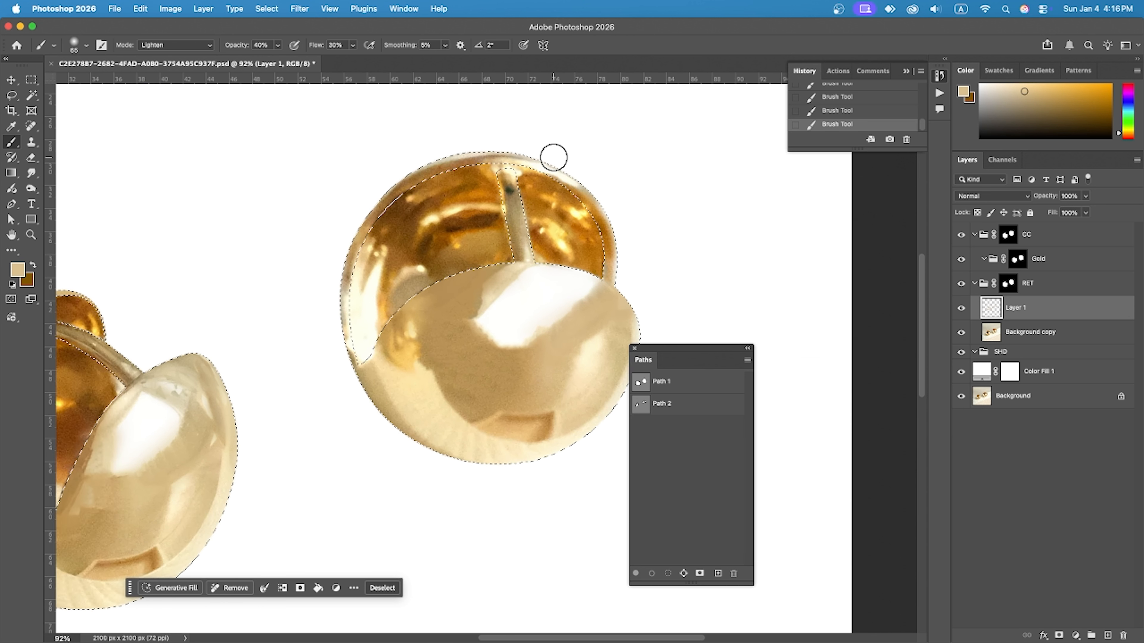
Undo the last stroke and brush a resampled gold along the upper-right rim of the right earring's cup
{"action": "scroll", "coordinate": [617, 235], "scroll_direction": "up", "scroll_amount": 5}
{"action": "left_click", "coordinate": [558, 246], "text": "alt"}
{"action": "scroll", "coordinate": [356, 261], "scroll_direction": "down", "scroll_amount": 1}
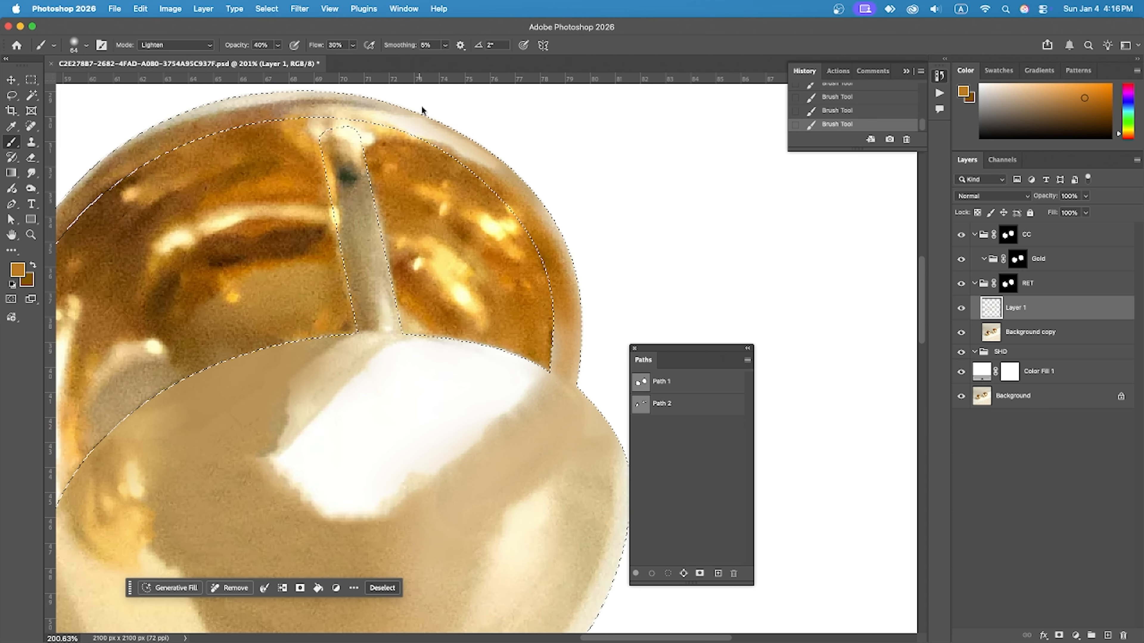
{"action": "key", "text": "super+z"}
{"action": "left_click", "coordinate": [424, 135], "text": "alt"}
{"action": "left_click_drag", "start_coordinate": [426, 133], "coordinate": [556, 202]}
Brush a sampled brown gold over the top rim of the right earring's cup and enlarge the brush
{"action": "scroll", "coordinate": [716, 256], "scroll_direction": "down", "scroll_amount": 3}
{"action": "scroll", "coordinate": [516, 171], "scroll_direction": "up", "scroll_amount": 3}
{"action": "left_click", "coordinate": [329, 218], "text": "alt"}
{"action": "mouse_move", "coordinate": [330, 212]}
{"action": "left_mouse_down"}
{"action": "mouse_move", "coordinate": [418, 168]}
{"action": "mouse_move", "coordinate": [409, 156]}
{"action": "mouse_move", "coordinate": [584, 179]}
{"action": "left_mouse_up"}
{"action": "key", "text": "bracketright"}
{"action": "key", "text": "bracketright"}
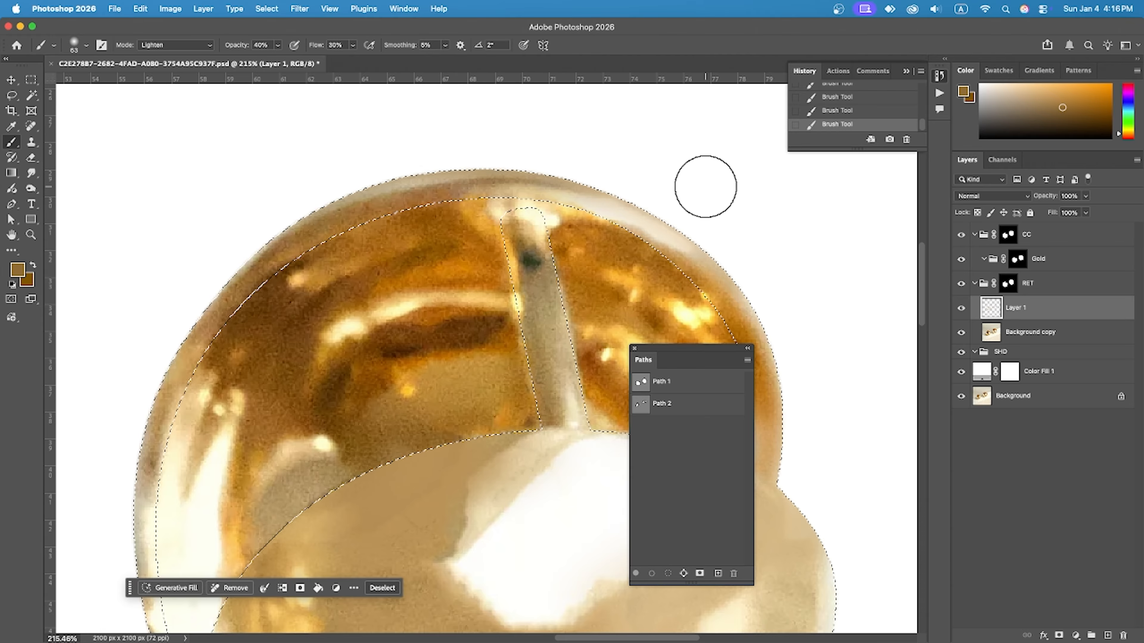
Tint the pale left rim of the right earring's cup down to the front shell, resampling a warmer gold after undoing the first stroke
{"action": "scroll", "coordinate": [678, 186], "scroll_direction": "down", "scroll_amount": 3}
{"action": "left_click", "coordinate": [458, 161], "text": "alt"}
{"action": "left_click_drag", "start_coordinate": [456, 169], "coordinate": [438, 169]}
{"action": "left_click_drag", "start_coordinate": [364, 313], "coordinate": [339, 543]}
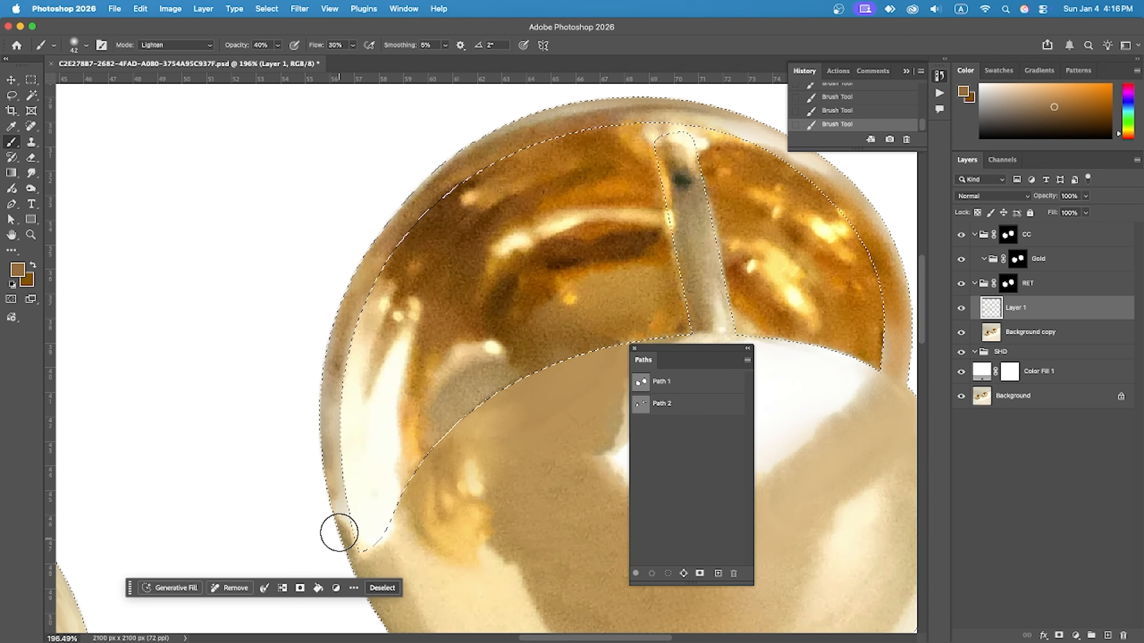
{"action": "scroll", "coordinate": [339, 542], "scroll_direction": "down", "scroll_amount": 3}
{"action": "key", "text": "super+z"}
{"action": "left_click", "coordinate": [422, 281], "text": "alt"}
{"action": "left_click_drag", "start_coordinate": [423, 280], "coordinate": [425, 281]}
{"action": "mouse_move", "coordinate": [337, 454]}
{"action": "left_mouse_down"}
{"action": "mouse_move", "coordinate": [337, 320]}
{"action": "mouse_move", "coordinate": [342, 473]}
{"action": "mouse_move", "coordinate": [332, 367]}
{"action": "left_mouse_up"}
{"action": "scroll", "coordinate": [342, 299], "scroll_direction": "down", "scroll_amount": 6}
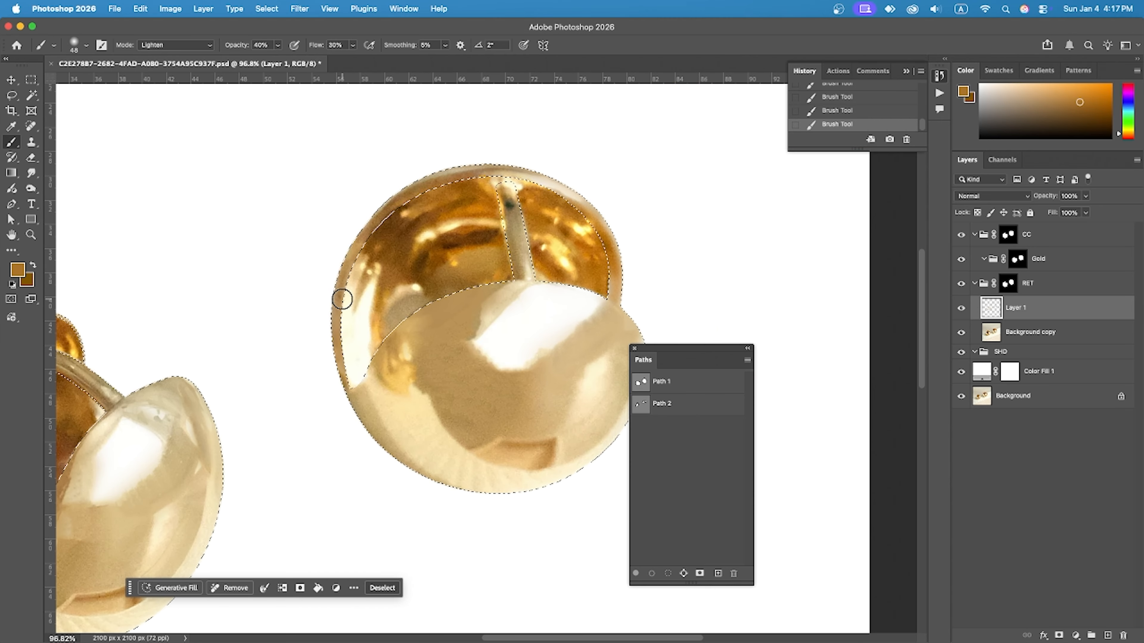
Undo the last two brush strokes on the right earring and redo them
{"action": "scroll", "coordinate": [555, 189], "scroll_direction": "up", "scroll_amount": 6}
{"action": "left_click", "coordinate": [528, 234], "text": "alt"}
{"action": "key", "text": "super+z"}
{"action": "key", "text": "super+z"}
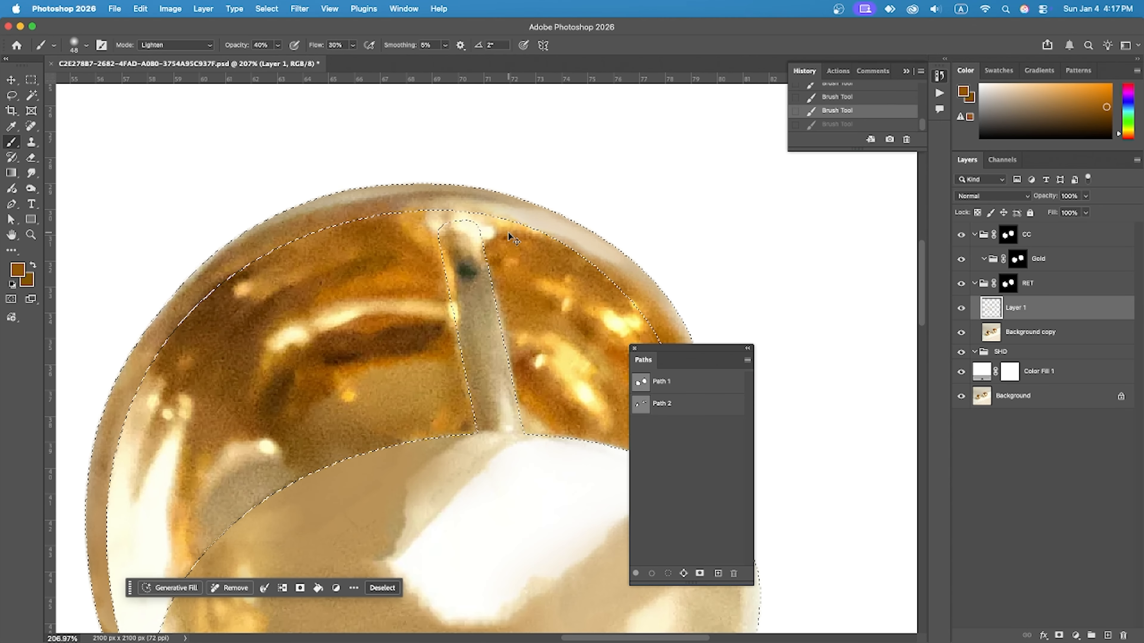
{"action": "scroll", "coordinate": [753, 204], "scroll_direction": "down", "scroll_amount": 5}
{"action": "scroll", "coordinate": [267, 334], "scroll_direction": "up", "scroll_amount": 4}
{"action": "scroll", "coordinate": [343, 245], "scroll_direction": "down", "scroll_amount": 2}
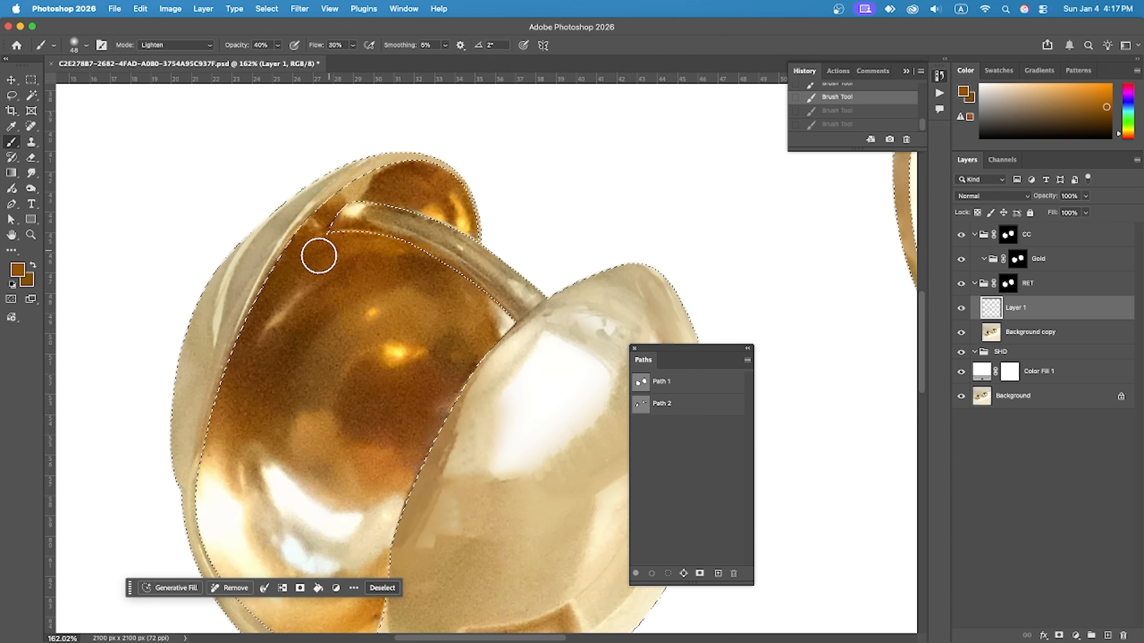
{"action": "scroll", "coordinate": [478, 181], "scroll_direction": "down", "scroll_amount": 3}
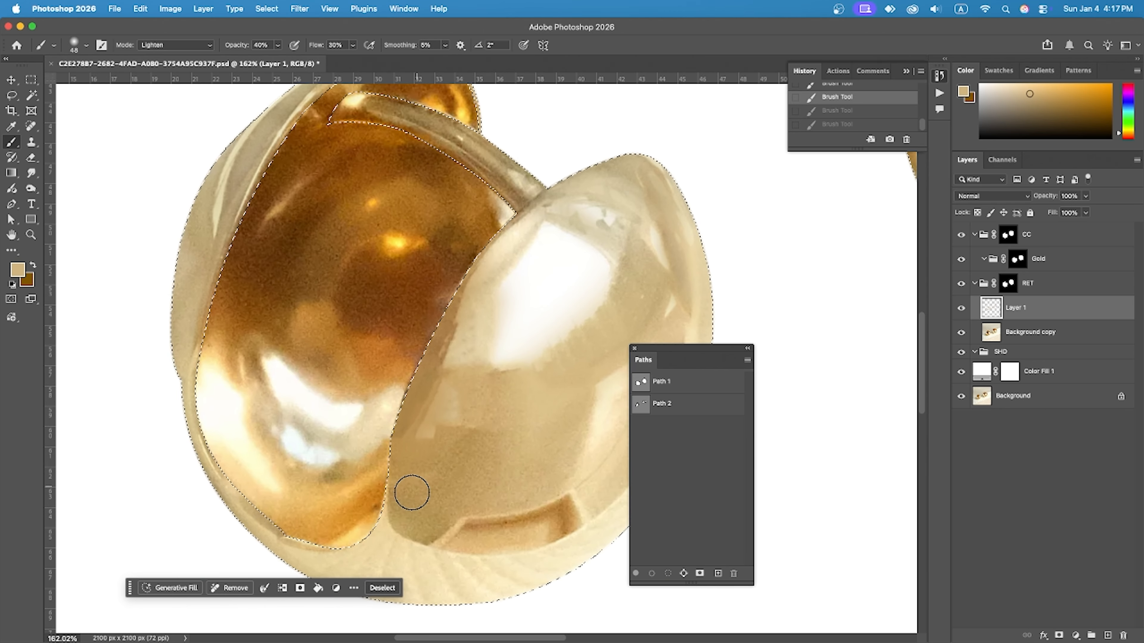
{"action": "key", "text": "super+shift+z"}
{"action": "key", "text": "super+shift+z"}
Lighten the brown rectangular reflection at the bottom of the left earring's front shell with a size 27 brush
{"action": "scroll", "coordinate": [373, 539], "scroll_direction": "up", "scroll_amount": 3}
{"action": "scroll", "coordinate": [511, 442], "scroll_direction": "down", "scroll_amount": 2}
{"action": "left_click_drag", "start_coordinate": [436, 362], "coordinate": [335, 391]}
{"action": "left_click_drag", "start_coordinate": [416, 390], "coordinate": [395, 395]}
{"action": "left_click_drag", "start_coordinate": [512, 387], "coordinate": [496, 397]}
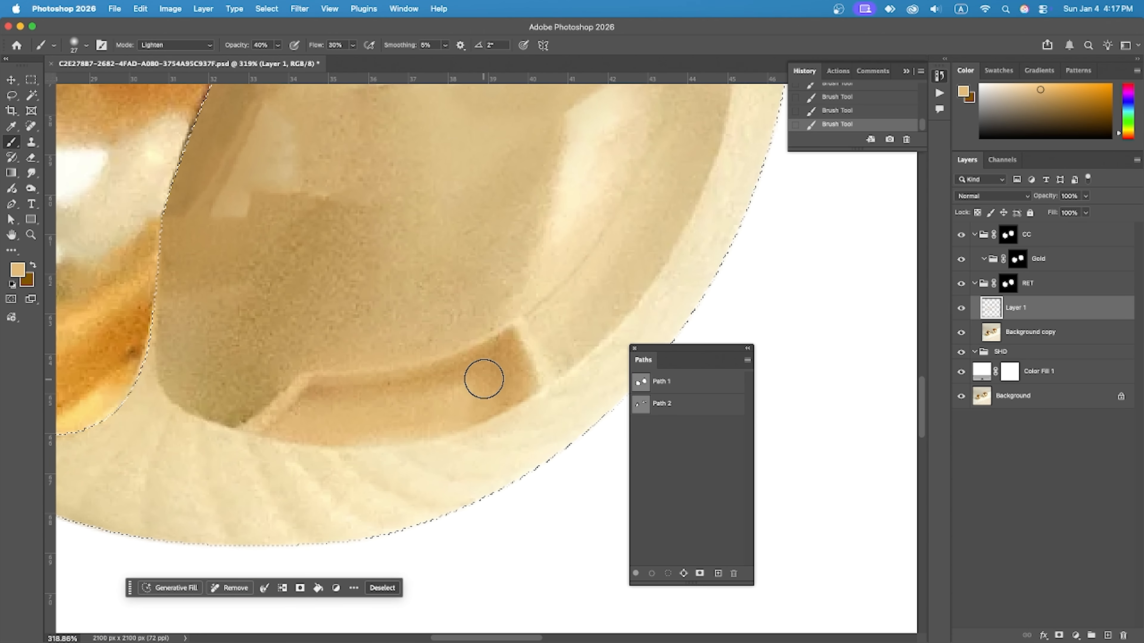
Lighten the brown rectangular reflection on the right earring's lower shell and brush sampled cream over the rim below it
{"action": "scroll", "coordinate": [224, 435], "scroll_direction": "down", "scroll_amount": 5}
{"action": "scroll", "coordinate": [616, 311], "scroll_direction": "up", "scroll_amount": 5}
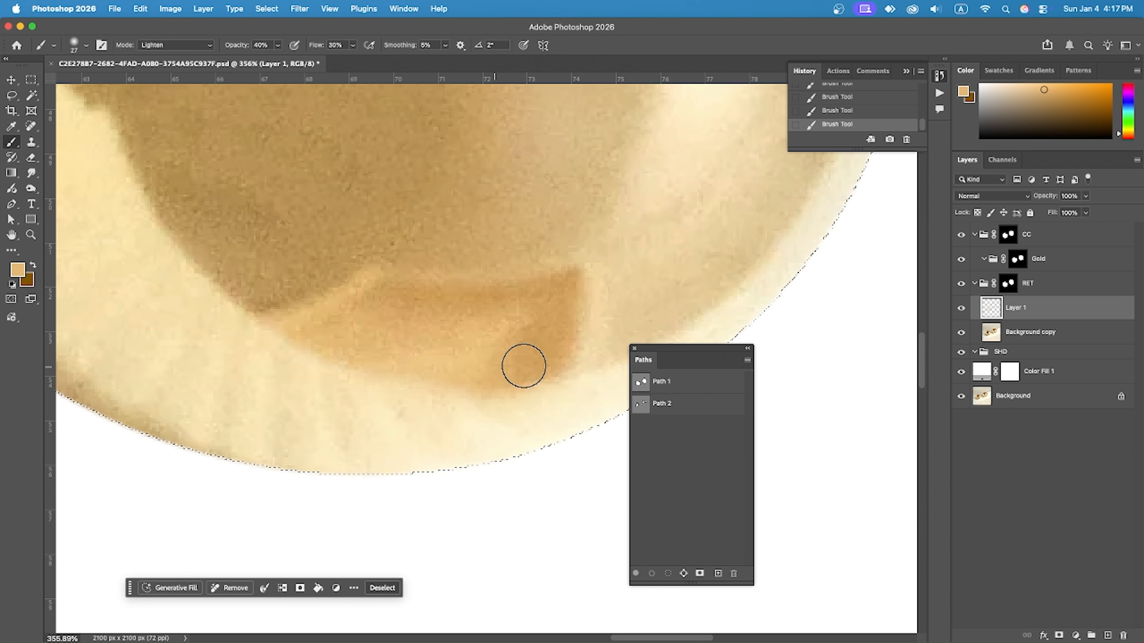
{"action": "left_click", "coordinate": [401, 427], "text": "alt"}
{"action": "scroll", "coordinate": [477, 442], "scroll_direction": "down", "scroll_amount": 10}
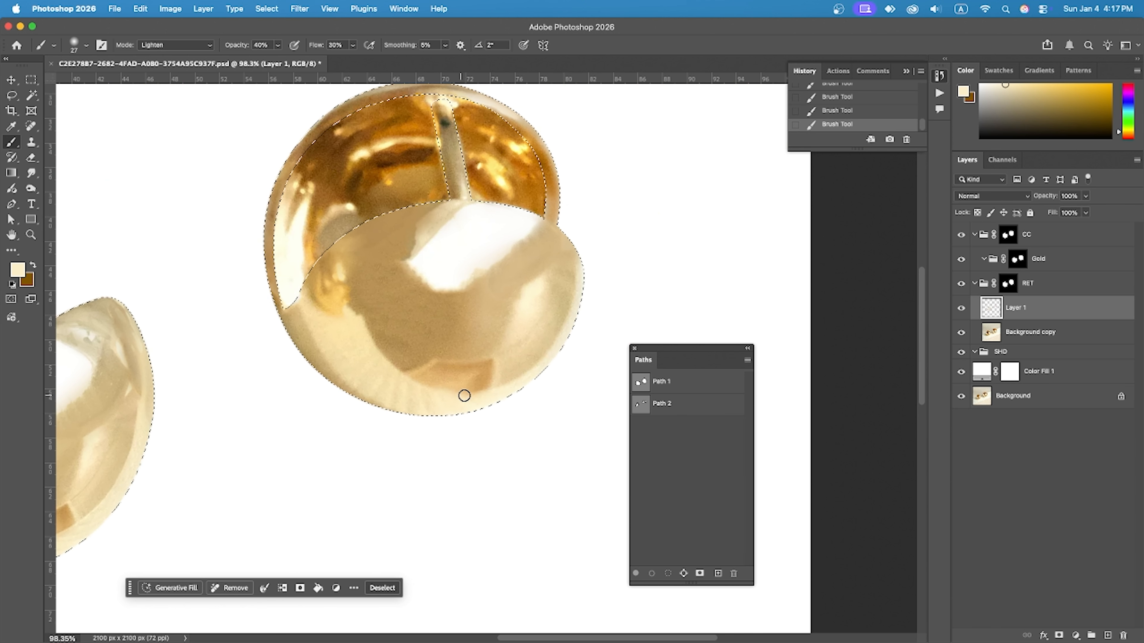
Toggle the visibility of Layer 1 repeatedly to compare the earrings with and without the brushed retouching
{"action": "left_click", "coordinate": [961, 308]}
{"action": "left_click", "coordinate": [961, 308]}
{"action": "left_click", "coordinate": [961, 309]}
{"action": "left_click", "coordinate": [961, 309]}
{"action": "left_click", "coordinate": [961, 310]}
{"action": "left_click", "coordinate": [961, 309]}
{"action": "left_click", "coordinate": [961, 310]}
{"action": "left_click", "coordinate": [961, 310]}
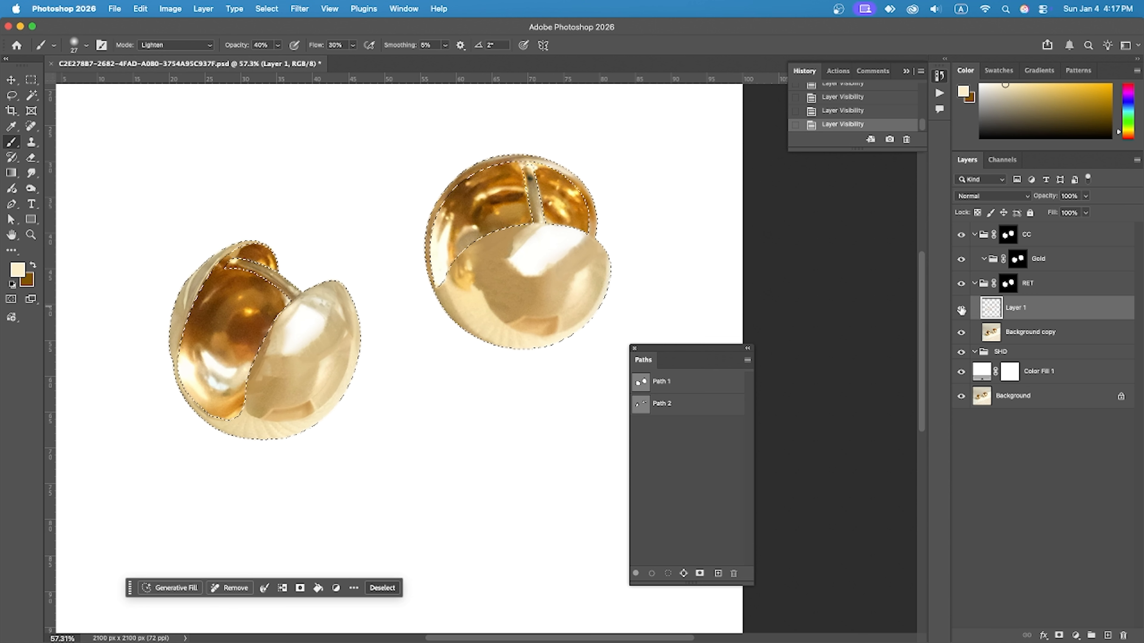
Invert the selection and brush sampled dark gold over the pale spot where the left earring's cup interior meets the pin
{"action": "left_click_drag", "start_coordinate": [254, 302], "coordinate": [348, 294]}
{"action": "left_click", "coordinate": [350, 291], "text": "alt"}
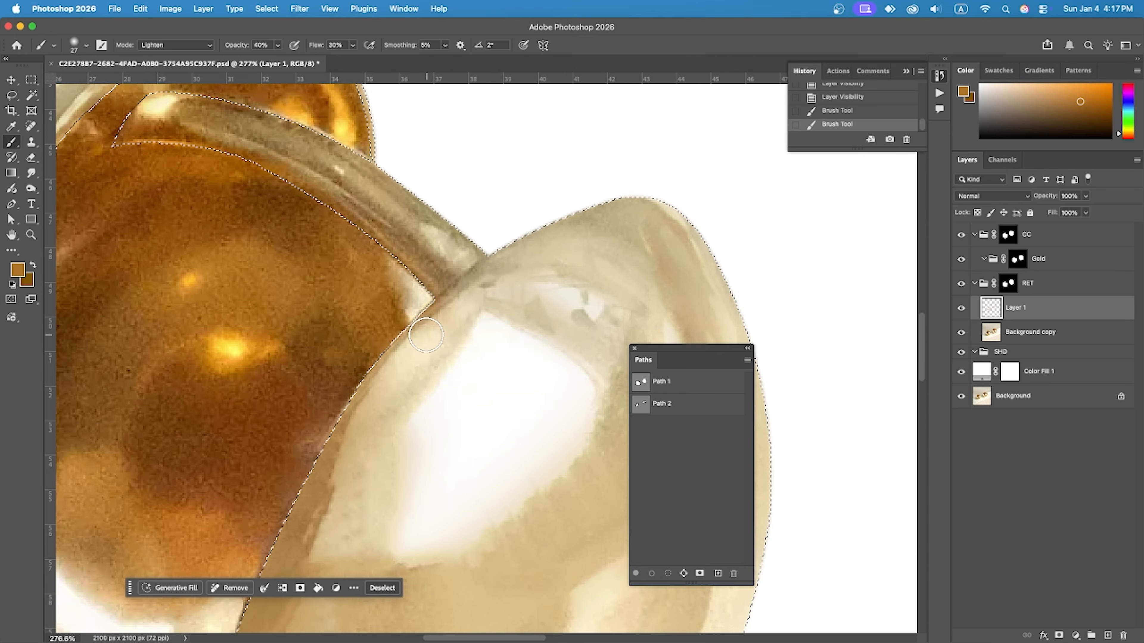
{"action": "key", "text": "super+z"}
{"action": "key", "text": "super+shift+i"}
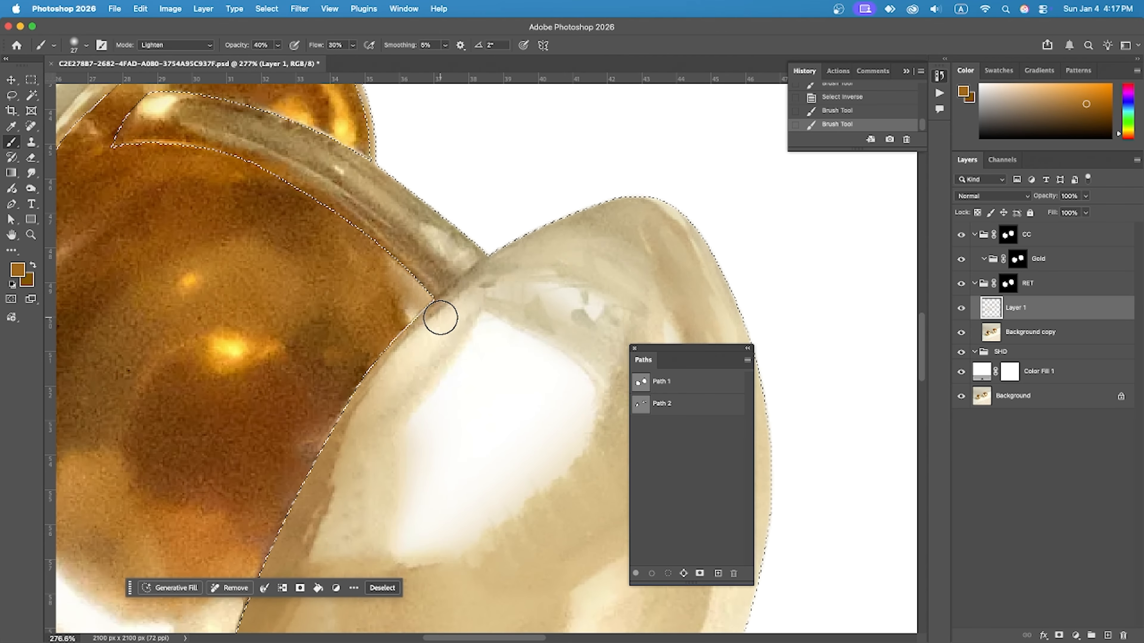
{"action": "left_click", "coordinate": [441, 318]}
Invert the selection back and cover the white spots at the lower end of the left earring's pin with a sampled tone
{"action": "scroll", "coordinate": [472, 313], "scroll_direction": "down", "scroll_amount": 3}
{"action": "scroll", "coordinate": [487, 268], "scroll_direction": "up", "scroll_amount": 5}
{"action": "left_click", "coordinate": [419, 250], "text": "alt"}
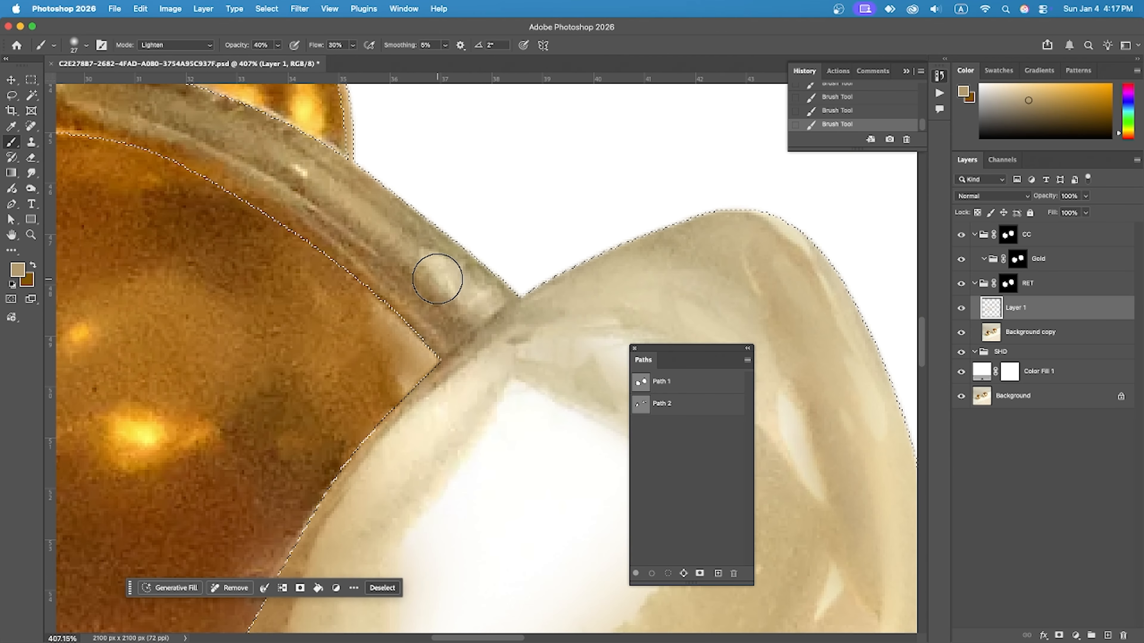
{"action": "key", "text": "super+z"}
{"action": "key", "text": "super+shift+i"}
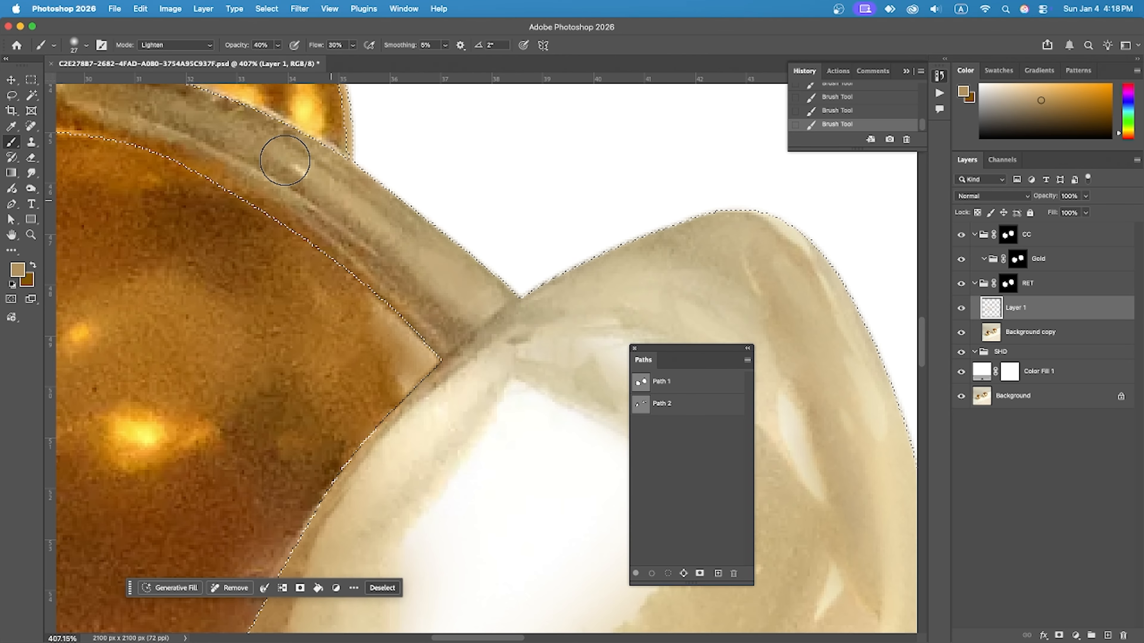
Warm the grey streaks along the left earring's pin with sampled brown golds and a size 18 brush
{"action": "scroll", "coordinate": [527, 291], "scroll_direction": "down", "scroll_amount": 4}
{"action": "scroll", "coordinate": [440, 248], "scroll_direction": "up", "scroll_amount": 3}
{"action": "left_click_drag", "start_coordinate": [501, 253], "coordinate": [491, 253]}
{"action": "scroll", "coordinate": [497, 253], "scroll_direction": "up", "scroll_amount": 3}
{"action": "left_click_drag", "start_coordinate": [501, 258], "coordinate": [499, 258]}
{"action": "left_click", "coordinate": [505, 254], "text": "alt"}
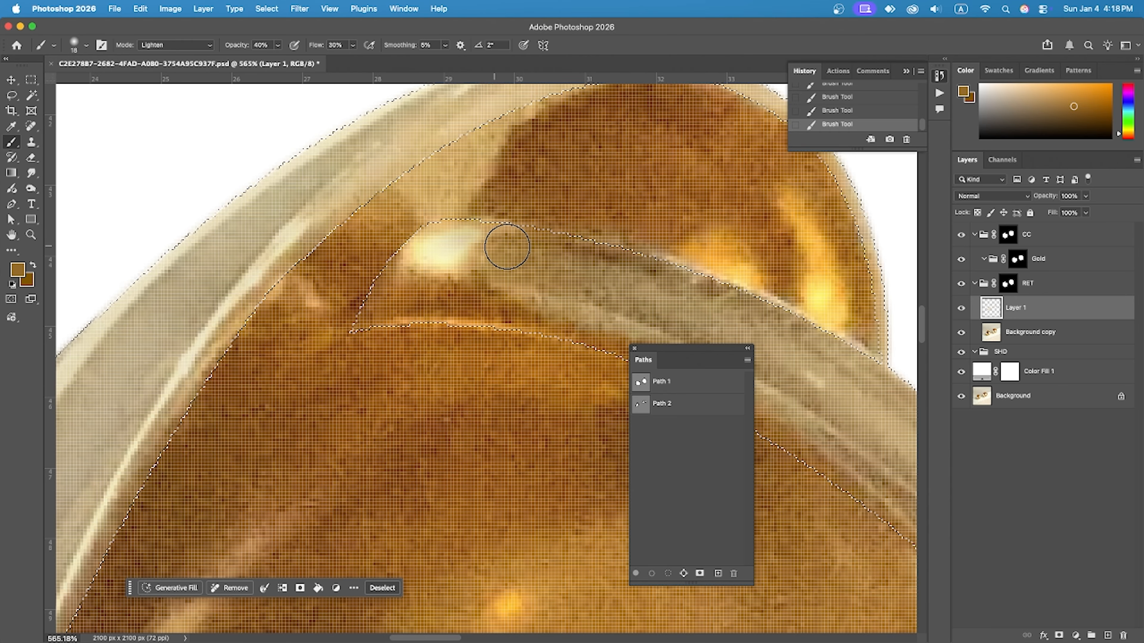
{"action": "scroll", "coordinate": [507, 246], "scroll_direction": "down", "scroll_amount": 3}
{"action": "left_click", "coordinate": [506, 265], "text": "alt"}
{"action": "scroll", "coordinate": [708, 286], "scroll_direction": "up", "scroll_amount": 3}
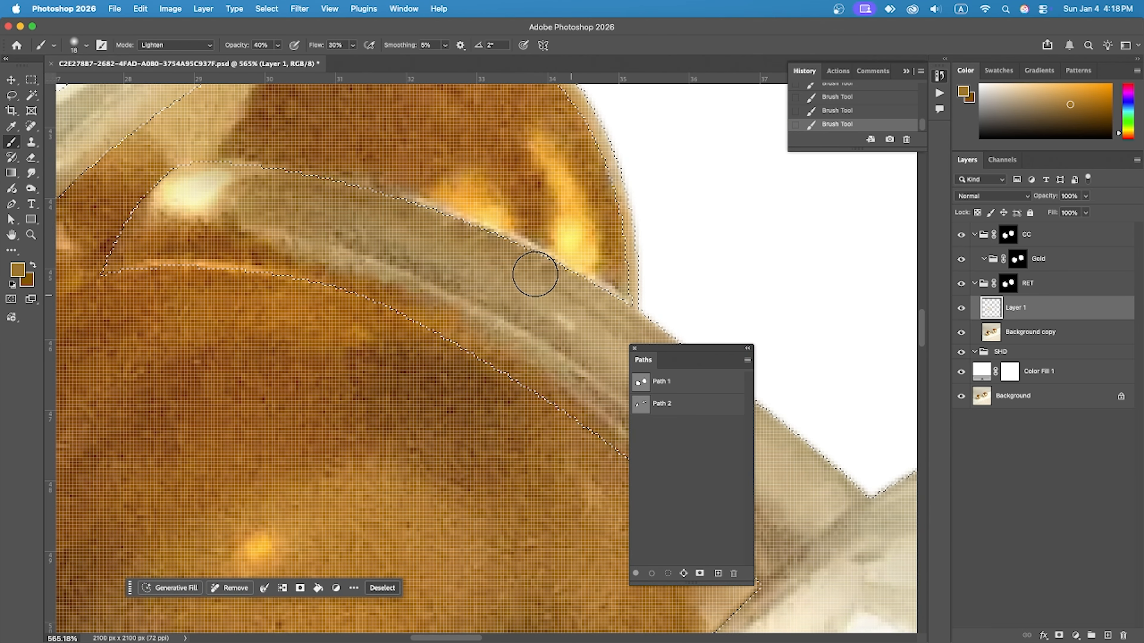
{"action": "scroll", "coordinate": [660, 345], "scroll_direction": "down", "scroll_amount": 3}
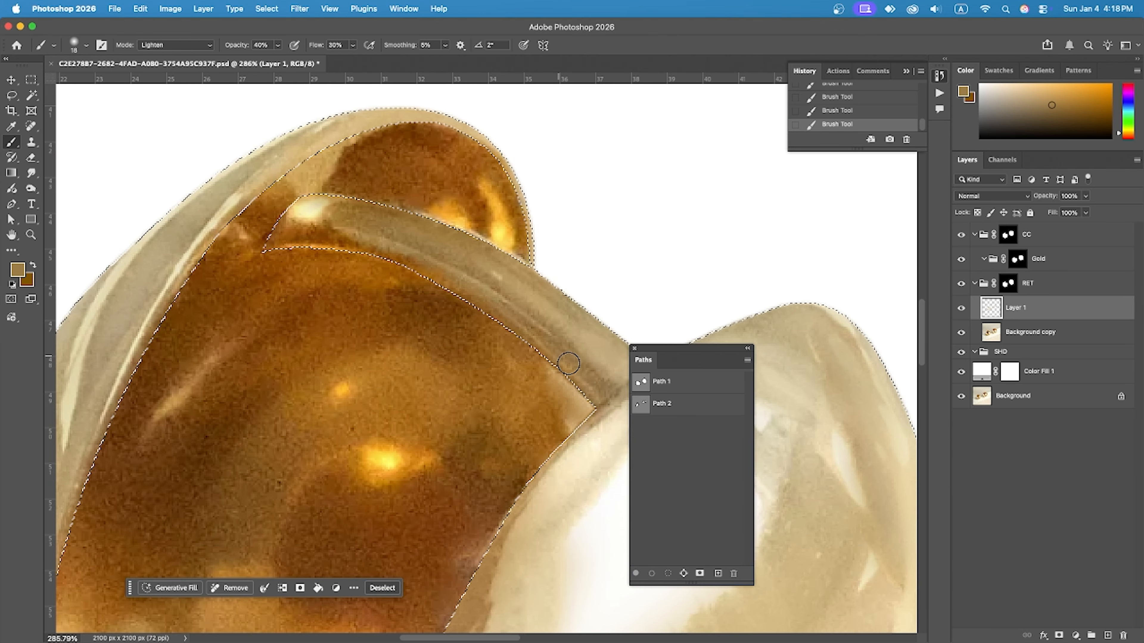
Undo the last stroke and smooth the left earring's front shell between its inner edge and the highlight with sampled cream, brush size 26
{"action": "scroll", "coordinate": [535, 434], "scroll_direction": "right", "scroll_amount": 5}
{"action": "scroll", "coordinate": [534, 434], "scroll_direction": "down", "scroll_amount": 2}
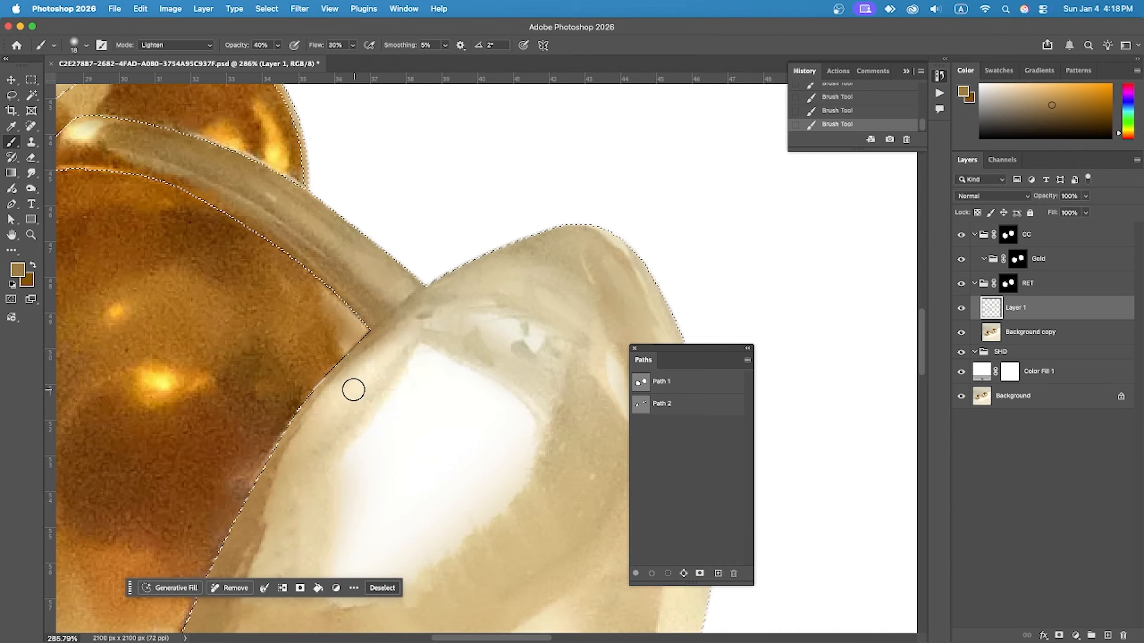
{"action": "key", "text": "super+z"}
{"action": "left_click", "coordinate": [346, 404], "text": "alt"}
{"action": "key", "text": "bracketright"}
{"action": "key", "text": "bracketright"}
{"action": "left_click_drag", "start_coordinate": [375, 356], "coordinate": [398, 332]}
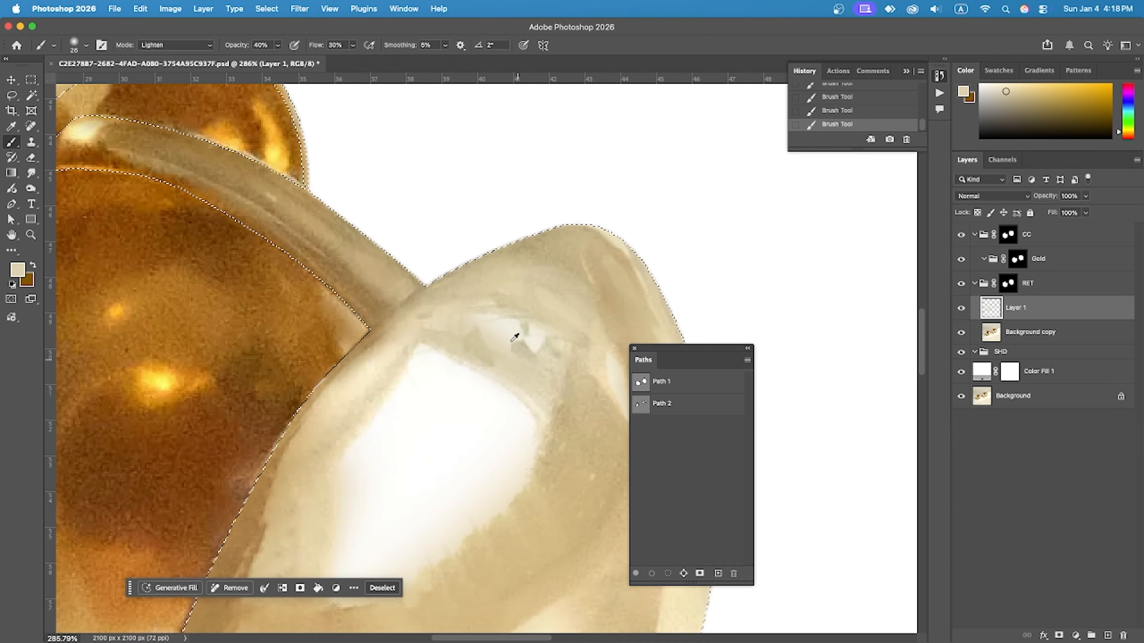
Even out the mottled patches between the white highlight and the tip of the left earring's front shell with sampled light golds
{"action": "left_click_drag", "start_coordinate": [570, 306], "coordinate": [414, 352]}
{"action": "left_click", "coordinate": [350, 306], "text": "alt"}
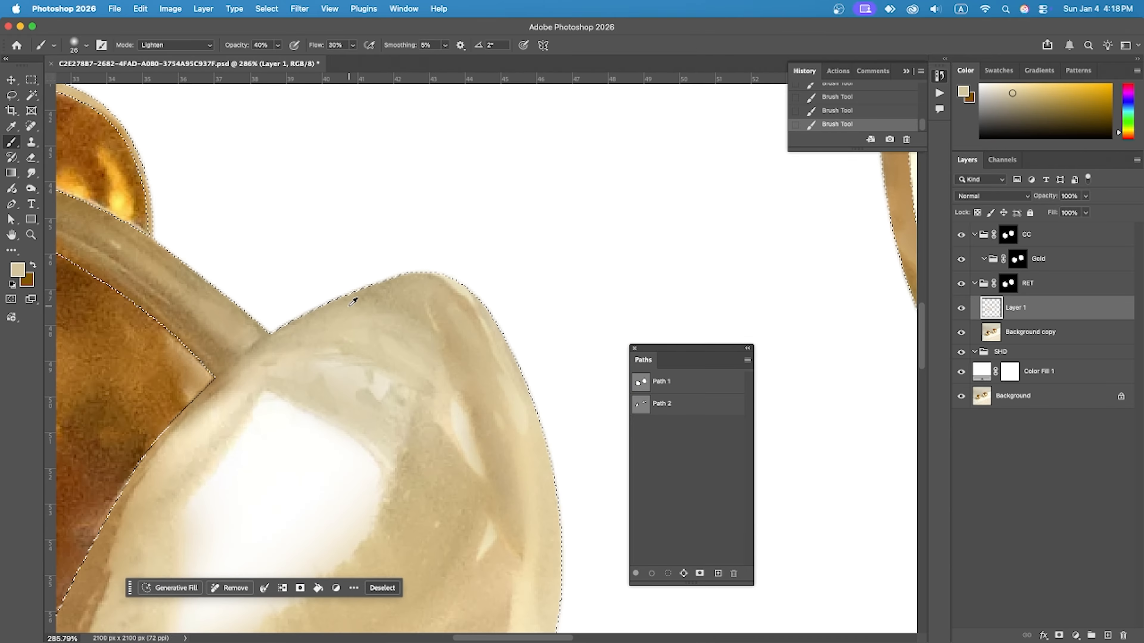
{"action": "left_click_drag", "start_coordinate": [479, 459], "coordinate": [478, 288]}
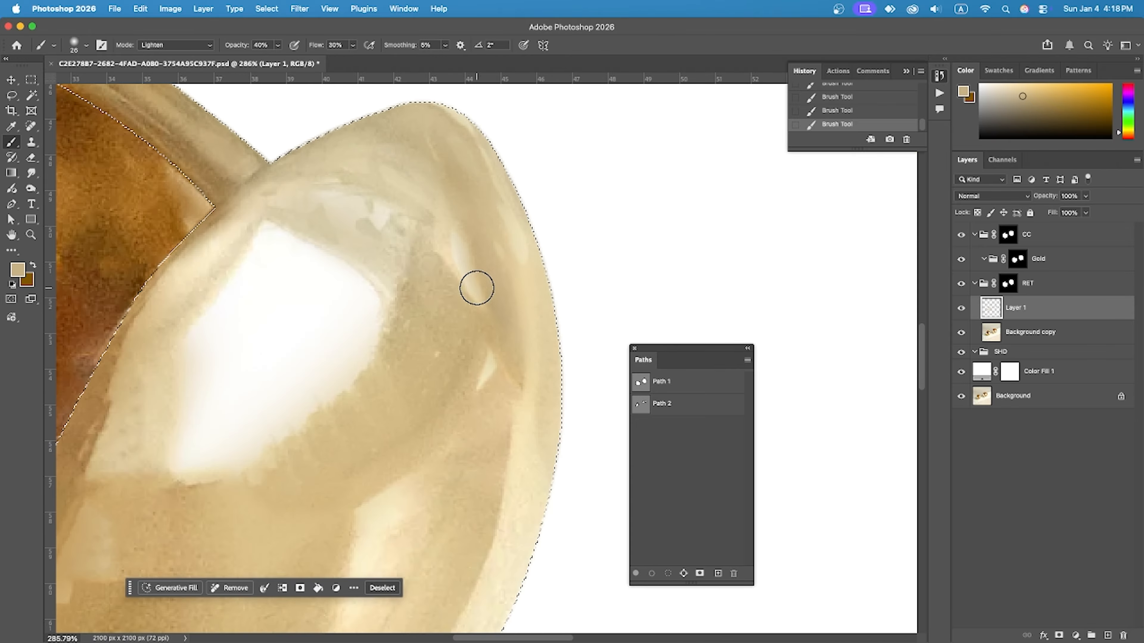
{"action": "left_click", "coordinate": [408, 286], "text": "alt"}
{"action": "left_click_drag", "start_coordinate": [408, 286], "coordinate": [416, 287]}
{"action": "left_click", "coordinate": [357, 248], "text": "alt"}
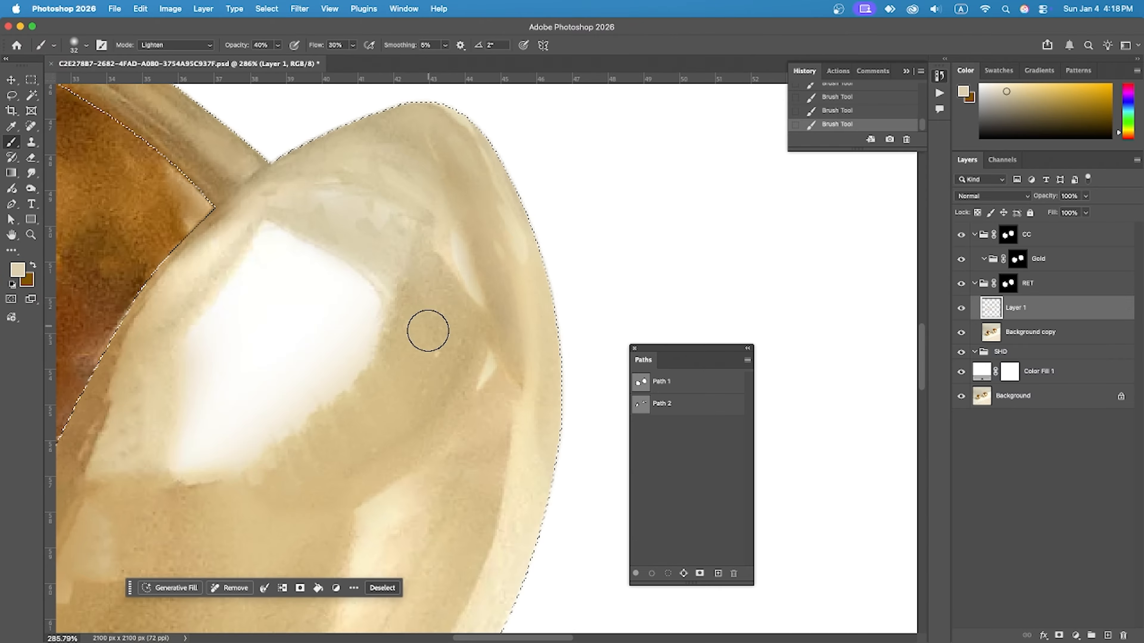
Undo the last stroke and blend the pale streaks beside the left shell's highlight with a resampled light gold and size 39 brush
{"action": "key", "text": "super+z"}
{"action": "key", "text": "bracketright"}
{"action": "left_click", "coordinate": [443, 340], "text": "alt"}
{"action": "left_click_drag", "start_coordinate": [464, 338], "coordinate": [480, 334]}
{"action": "scroll", "coordinate": [419, 328], "scroll_direction": "down", "scroll_amount": 5}
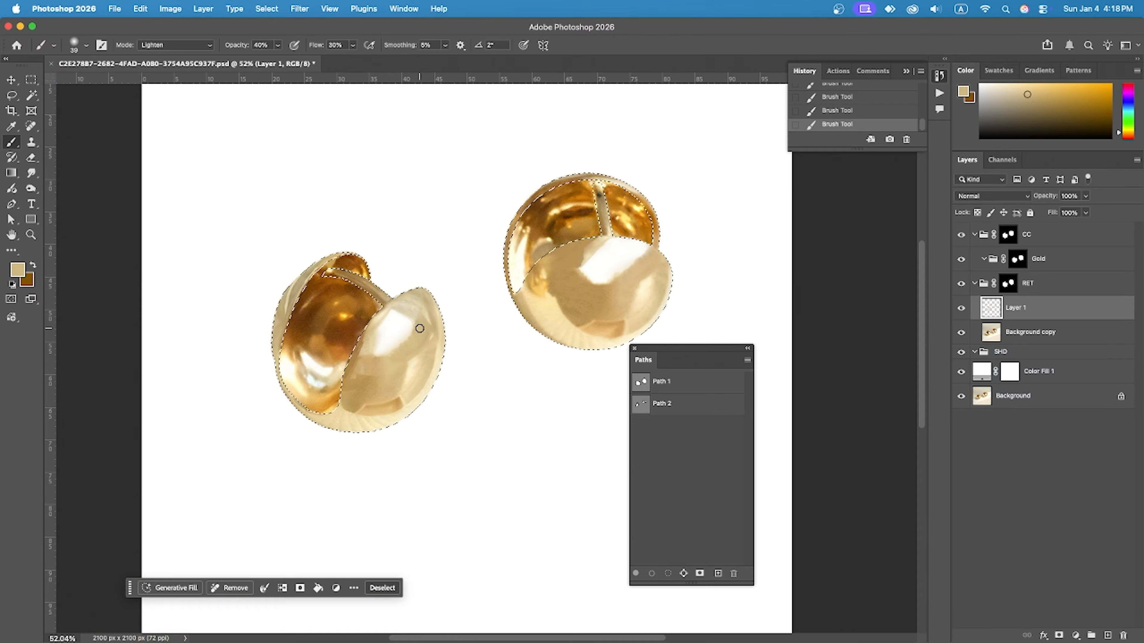
Undo the last two strokes and even out the lower middle of the right earring's front shell with sampled mid gold, brush size 111
{"action": "scroll", "coordinate": [721, 286], "scroll_direction": "up", "scroll_amount": 3}
{"action": "left_click", "coordinate": [567, 292], "text": "alt"}
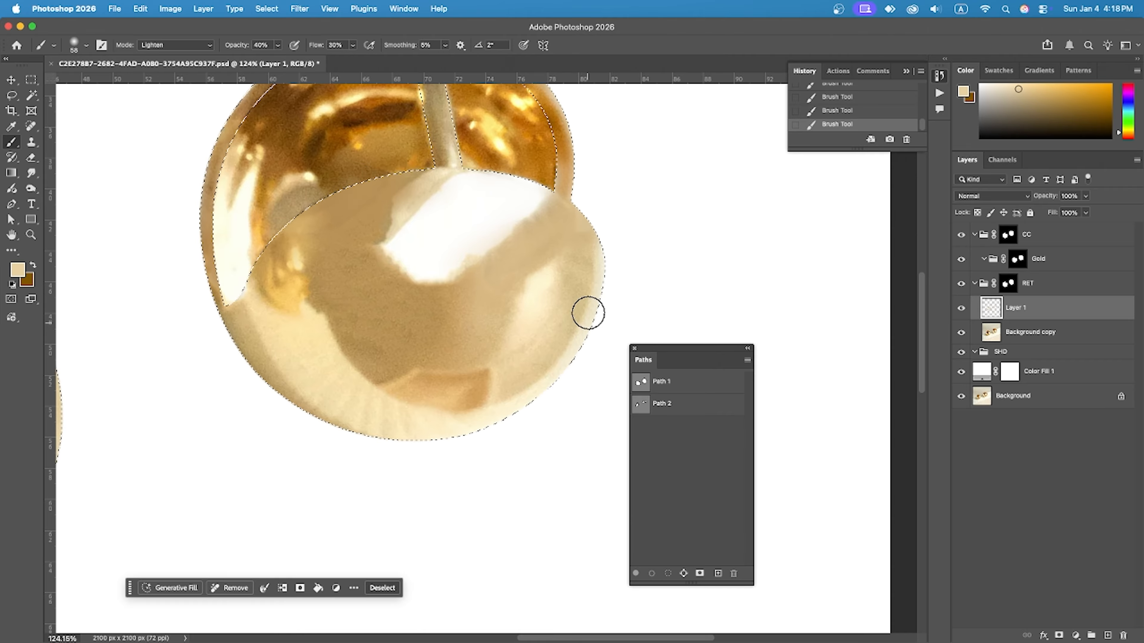
{"action": "key", "text": "super+z"}
{"action": "key", "text": "super+z"}
{"action": "left_click", "coordinate": [387, 327], "text": "alt"}
{"action": "key", "text": "bracketright"}
{"action": "key", "text": "bracketright"}
{"action": "key", "text": "bracketright"}
{"action": "left_click_drag", "start_coordinate": [355, 336], "coordinate": [364, 346]}
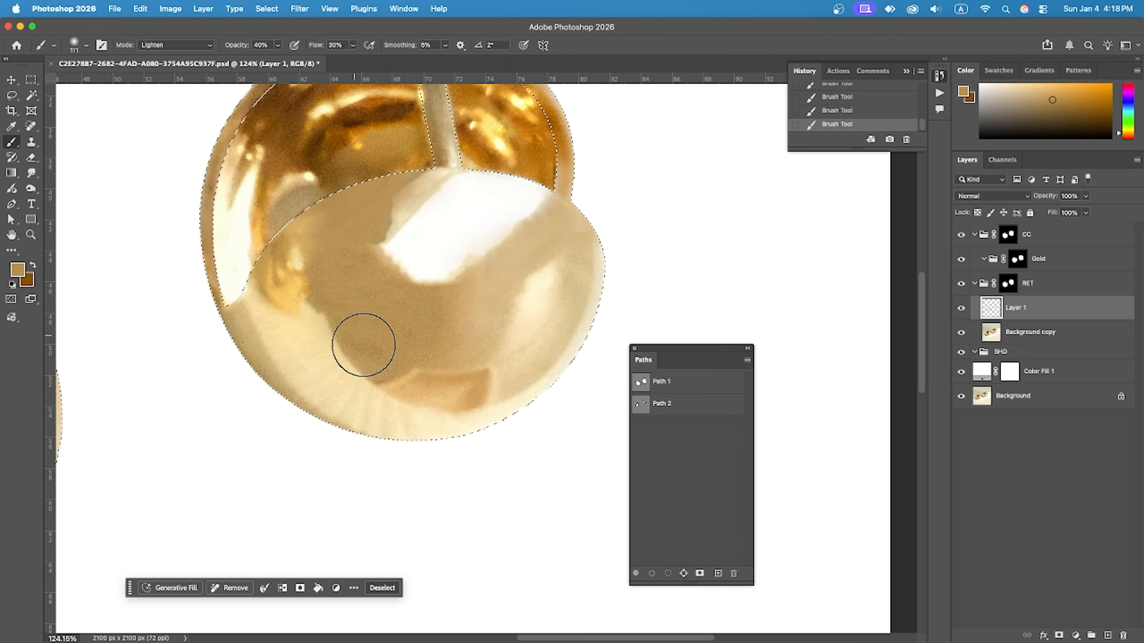
Tint the right earring's rim with sampled browns at brush size 85, undoing the unwanted strokes
{"action": "scroll", "coordinate": [554, 311], "scroll_direction": "down", "scroll_amount": 3}
{"action": "scroll", "coordinate": [473, 179], "scroll_direction": "up", "scroll_amount": 5}
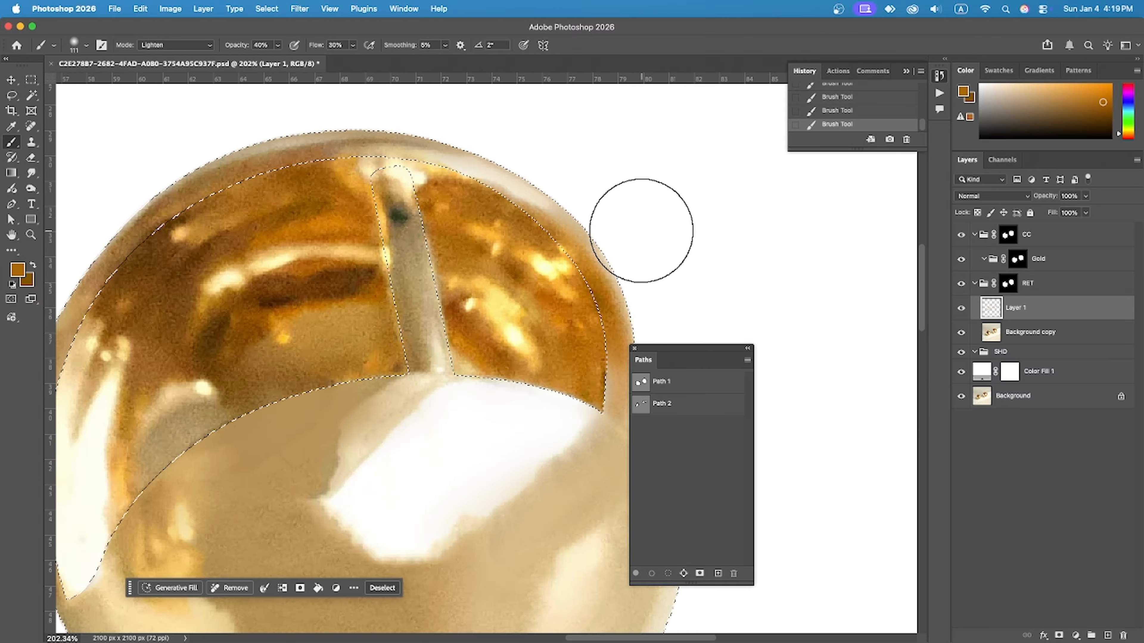
{"action": "key", "text": "bracketleft"}
{"action": "scroll", "coordinate": [586, 203], "scroll_direction": "down", "scroll_amount": 2}
{"action": "scroll", "coordinate": [465, 232], "scroll_direction": "down", "scroll_amount": 3}
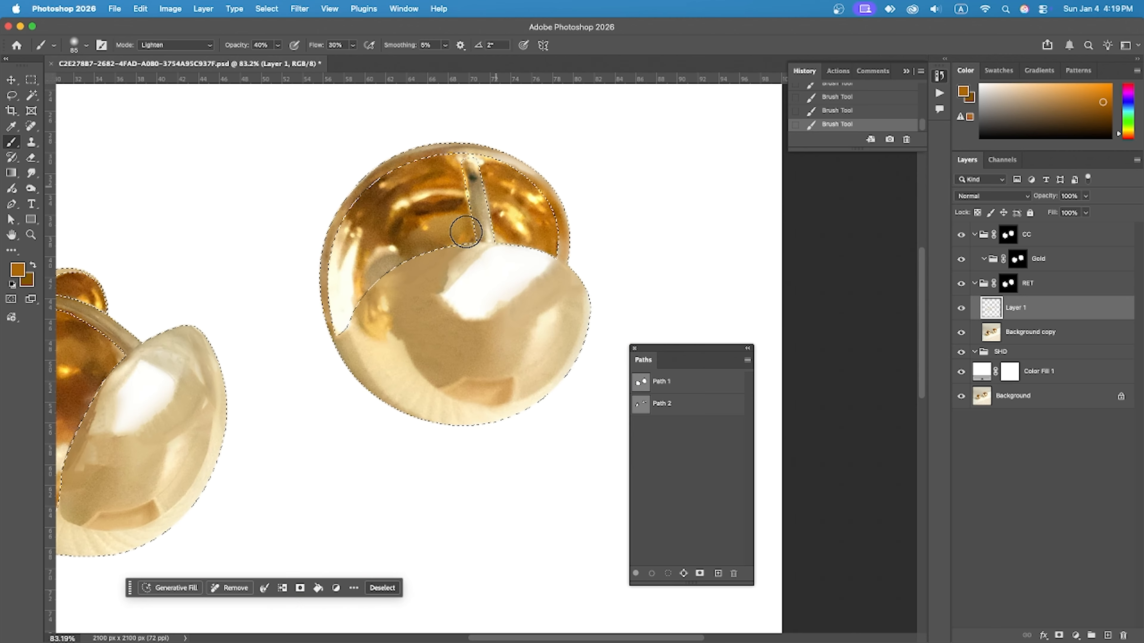
{"action": "scroll", "coordinate": [326, 296], "scroll_direction": "up", "scroll_amount": 2}
{"action": "scroll", "coordinate": [284, 168], "scroll_direction": "up", "scroll_amount": 2}
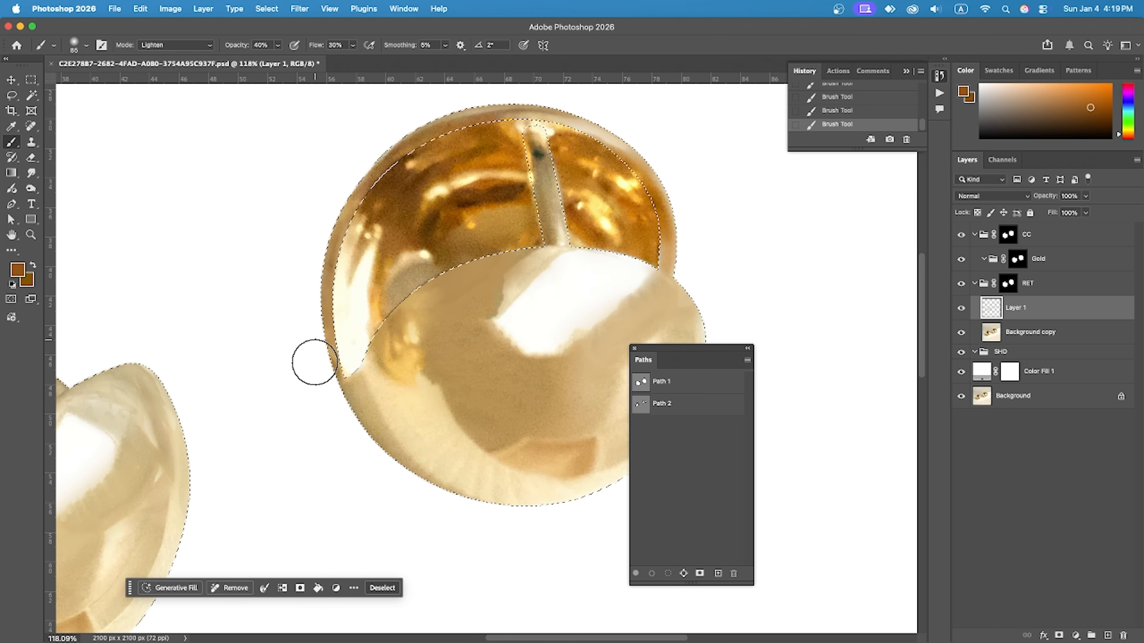
{"action": "key", "text": "super+z"}
{"action": "scroll", "coordinate": [568, 192], "scroll_direction": "down", "scroll_amount": 2}
{"action": "scroll", "coordinate": [564, 185], "scroll_direction": "up", "scroll_amount": 5}
{"action": "left_click", "coordinate": [523, 199]}
{"action": "key", "text": "super+z"}
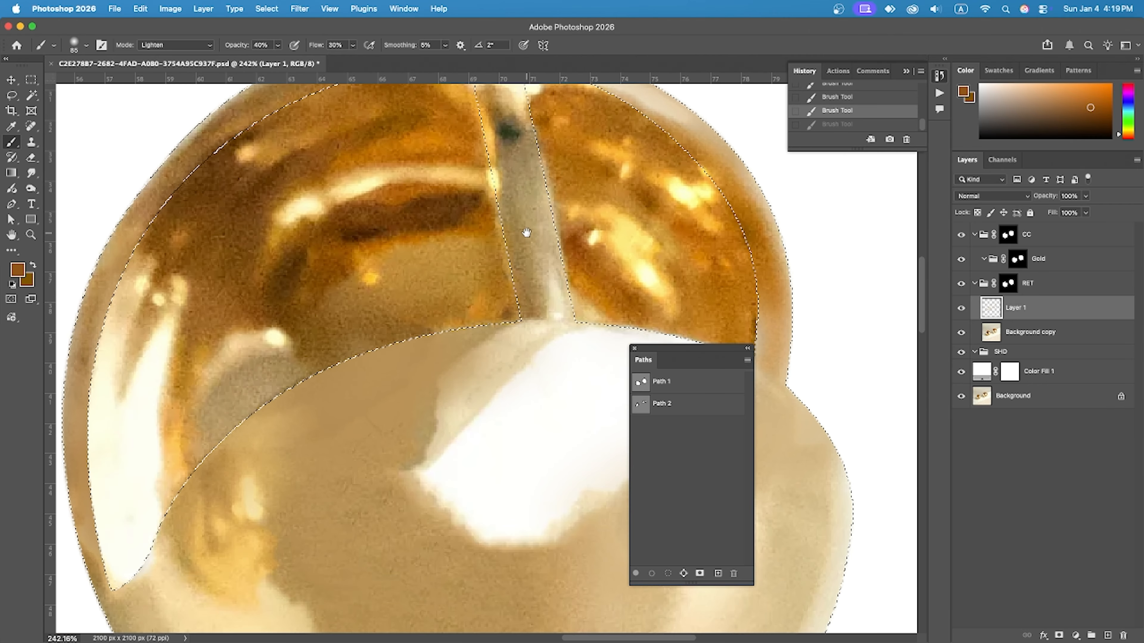
Cover the dark spot and grey tones on the right earring's pin with sampled golds, using brush sizes 35 and 17
{"action": "left_click_drag", "start_coordinate": [526, 235], "coordinate": [510, 347]}
{"action": "left_click_drag", "start_coordinate": [511, 346], "coordinate": [472, 347]}
{"action": "left_click", "coordinate": [521, 417], "text": "alt"}
{"action": "left_click", "coordinate": [488, 278]}
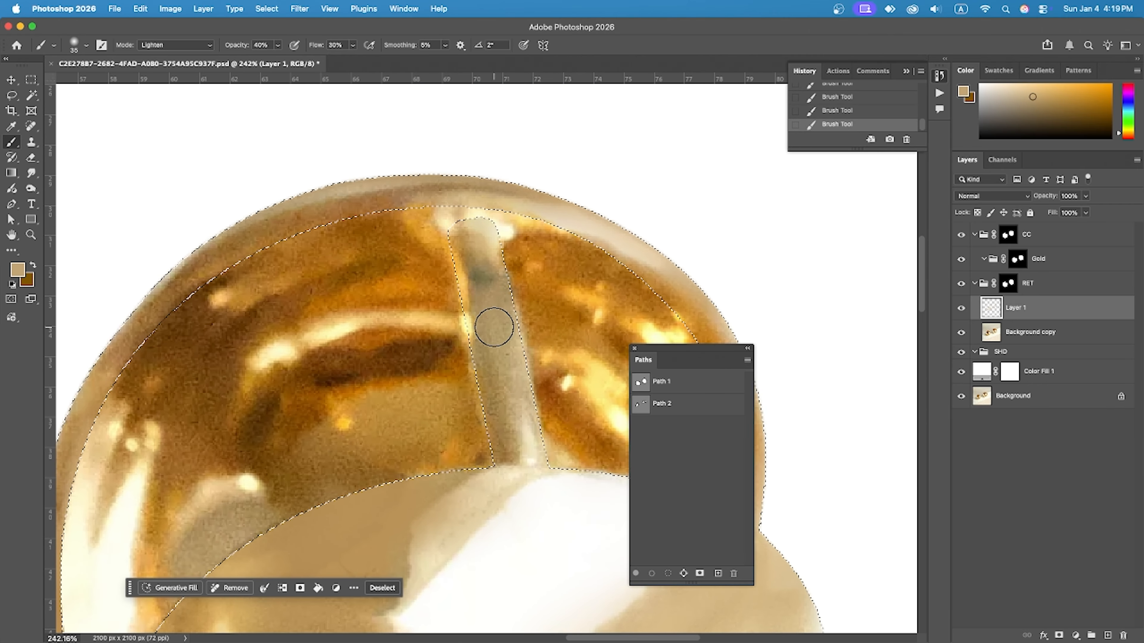
{"action": "scroll", "coordinate": [492, 230], "scroll_direction": "down", "scroll_amount": 5}
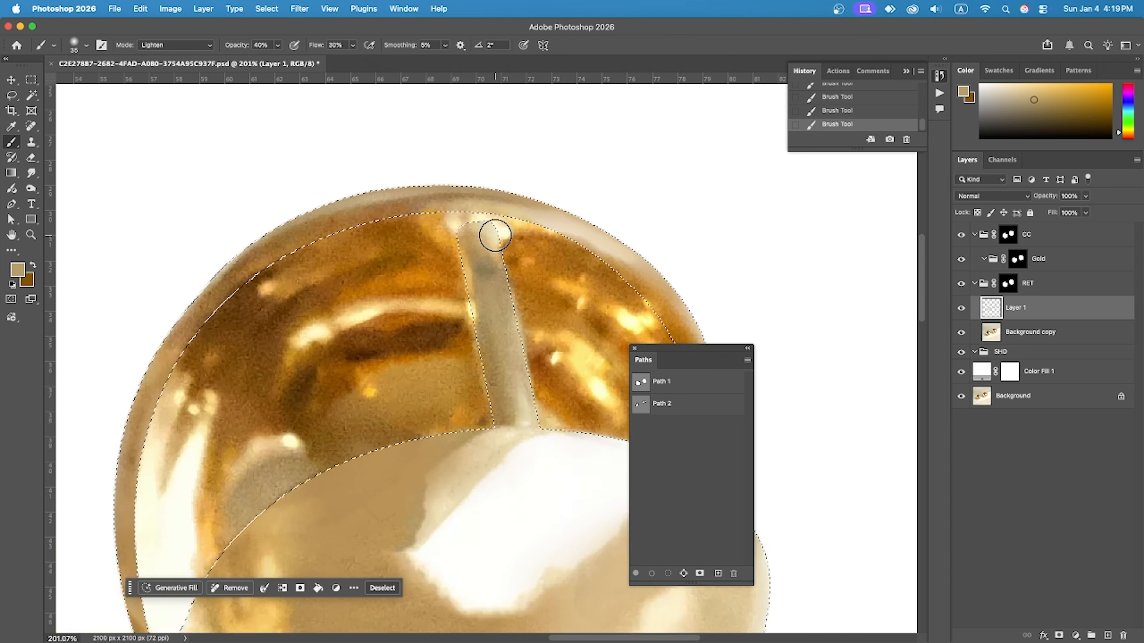
{"action": "scroll", "coordinate": [243, 339], "scroll_direction": "up", "scroll_amount": 6}
{"action": "left_click", "coordinate": [452, 312], "text": "alt"}
{"action": "left_click_drag", "start_coordinate": [452, 312], "coordinate": [438, 311]}
{"action": "scroll", "coordinate": [494, 257], "scroll_direction": "down", "scroll_amount": 3}
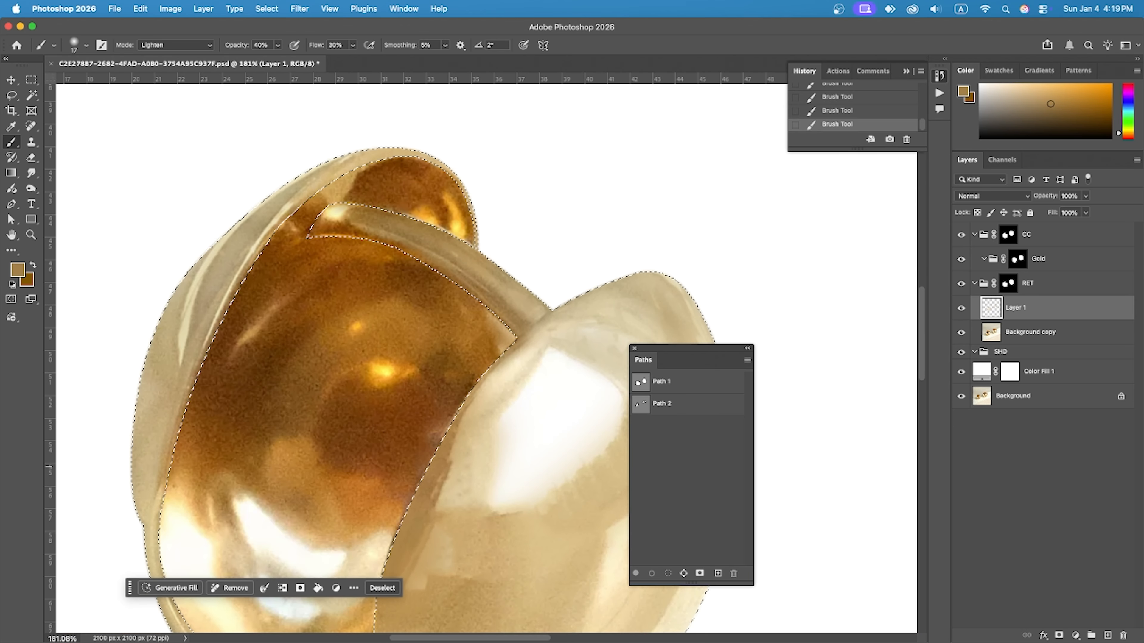
Deselect and compare both earrings with and without the Layer 1 retouching by toggling that layer's visibility
{"action": "scroll", "coordinate": [314, 243], "scroll_direction": "down", "scroll_amount": 3}
{"action": "key", "text": "ctrl+d"}
{"action": "scroll", "coordinate": [275, 304], "scroll_direction": "down", "scroll_amount": 3}
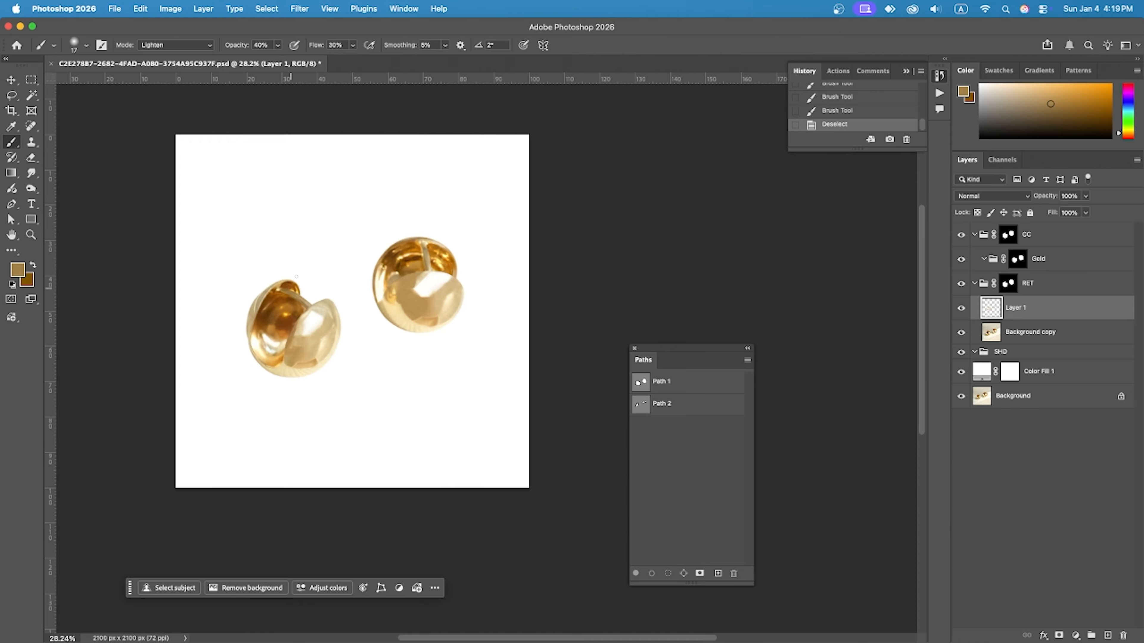
{"action": "scroll", "coordinate": [287, 243], "scroll_direction": "up", "scroll_amount": 2}
{"action": "left_click", "coordinate": [961, 310]}
{"action": "left_click", "coordinate": [961, 310]}
{"action": "left_click", "coordinate": [961, 310]}
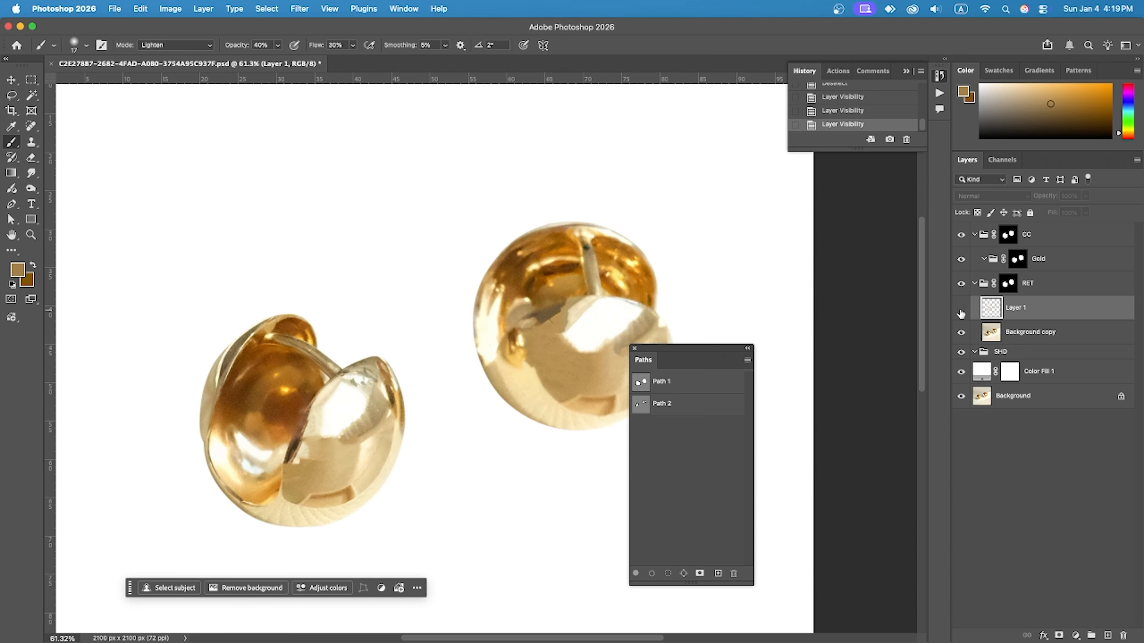
{"action": "left_click", "coordinate": [962, 310]}
{"action": "left_click", "coordinate": [961, 310]}
{"action": "left_click", "coordinate": [961, 310]}
{"action": "left_click", "coordinate": [961, 310]}
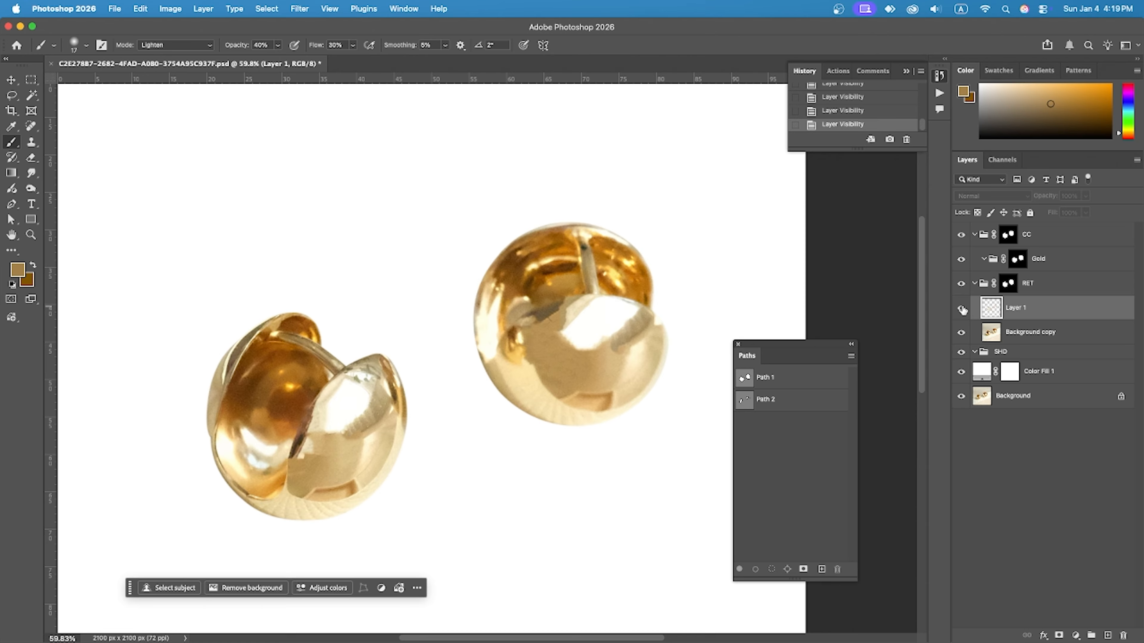
{"action": "left_click", "coordinate": [961, 310]}
{"action": "left_click", "coordinate": [961, 310]}
{"action": "left_click", "coordinate": [961, 310]}
{"action": "left_click", "coordinate": [961, 310]}
{"action": "left_click", "coordinate": [961, 310]}
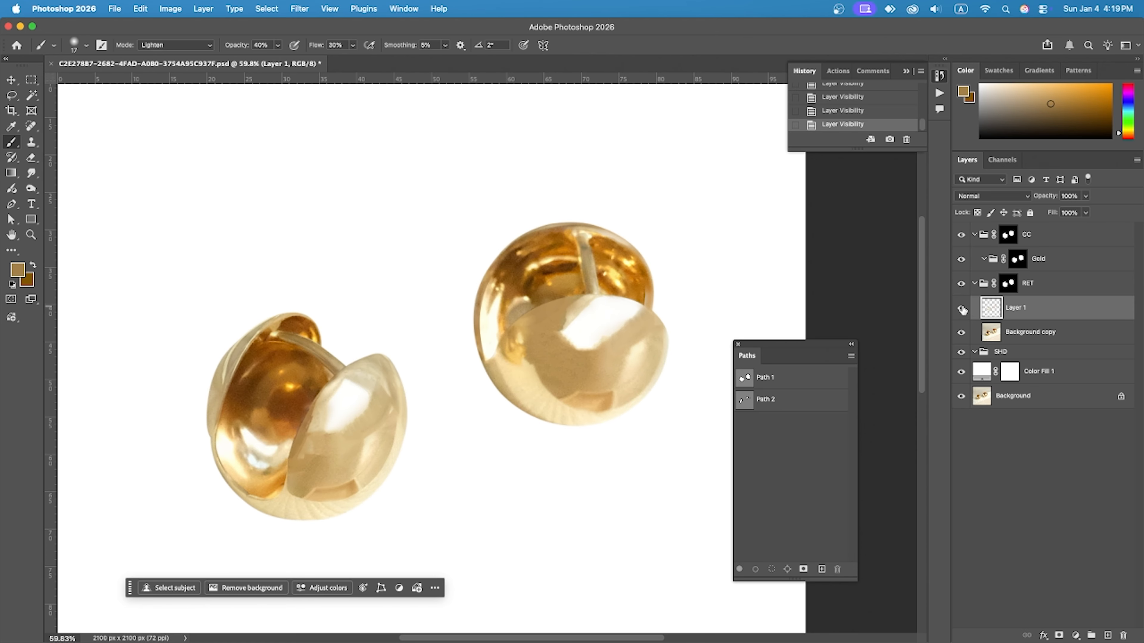
Add a layer above Layer 1, select the earrings without their inner cups, and switch to the Mixer Brush
{"action": "left_click", "coordinate": [1116, 635]}
{"action": "left_click", "coordinate": [1013, 282], "text": "super"}
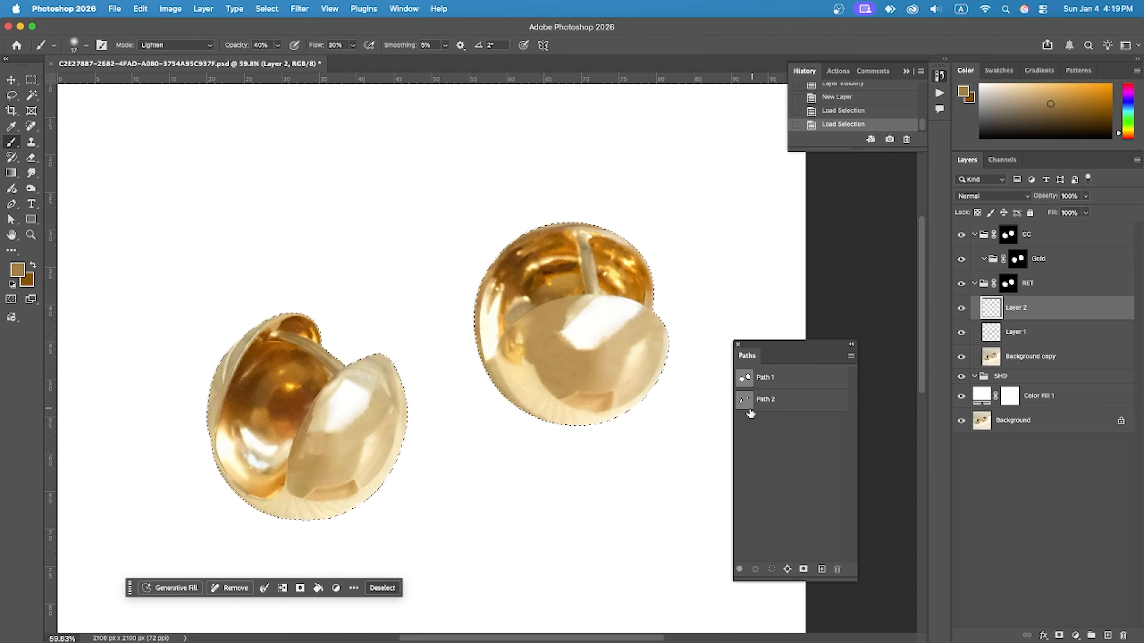
{"action": "right_click", "coordinate": [12, 143]}
{"action": "left_click", "coordinate": [50, 180]}
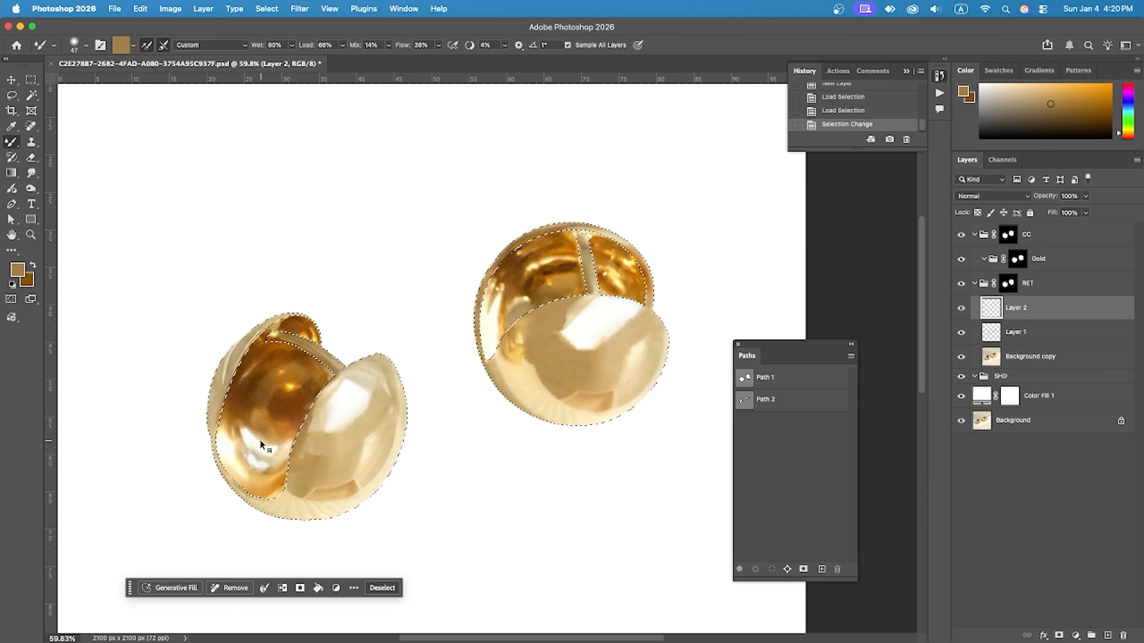
Configure the Mixer Brush with 25% mix, 35% flow and 0% smoothing
{"action": "left_click_drag", "start_coordinate": [262, 430], "coordinate": [344, 207]}
{"action": "mouse_move", "coordinate": [384, 45]}
{"action": "left_mouse_down"}
{"action": "mouse_move", "coordinate": [363, 45]}
{"action": "mouse_move", "coordinate": [383, 45]}
{"action": "left_mouse_up"}
{"action": "type", "text": "1100"}
{"action": "left_click", "coordinate": [420, 45]}
{"action": "left_click", "coordinate": [522, 254]}
{"action": "type", "text": "25"}
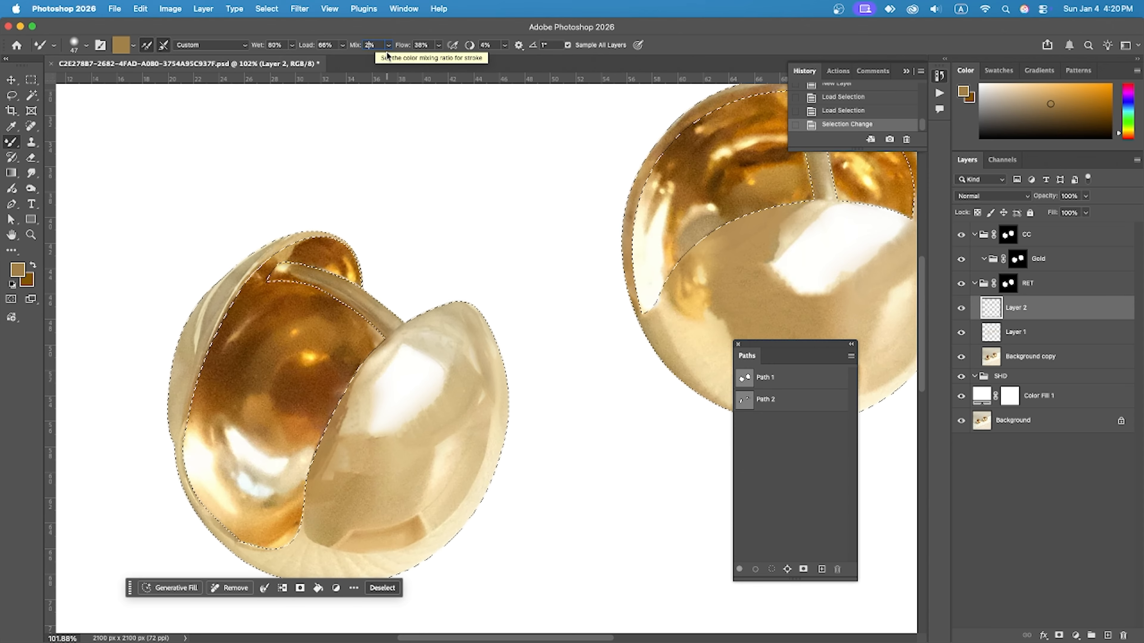
{"action": "left_click", "coordinate": [419, 45]}
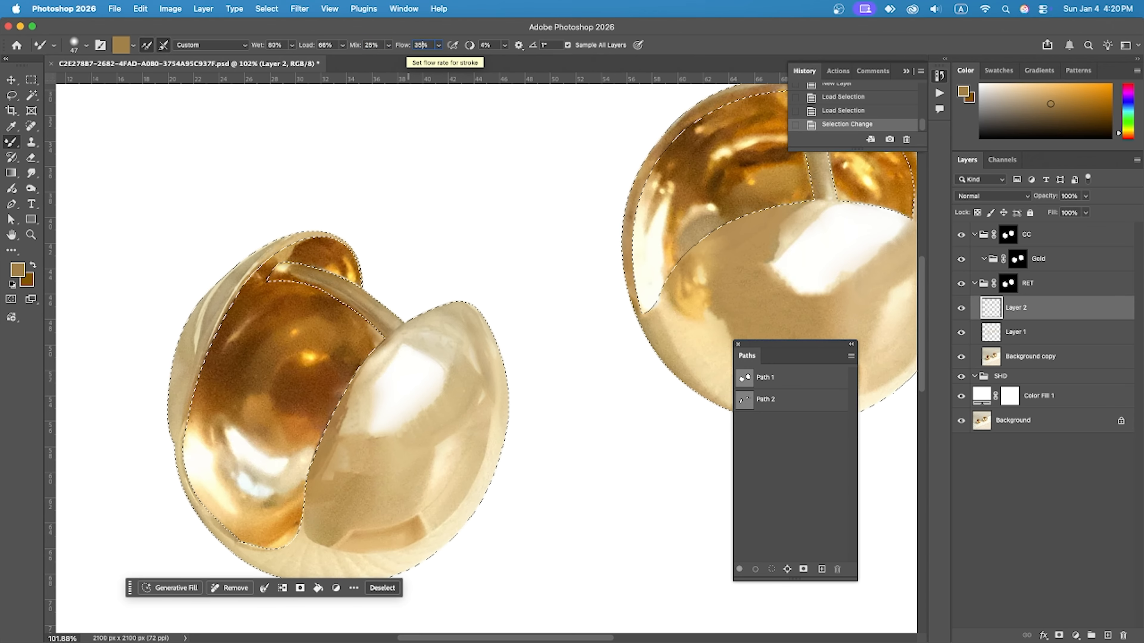
{"action": "scroll", "coordinate": [491, 62], "scroll_direction": "down", "scroll_amount": 2}
{"action": "left_click_drag", "start_coordinate": [495, 45], "coordinate": [473, 45]}
{"action": "type", "text": "0"}
{"action": "key", "text": "Return"}
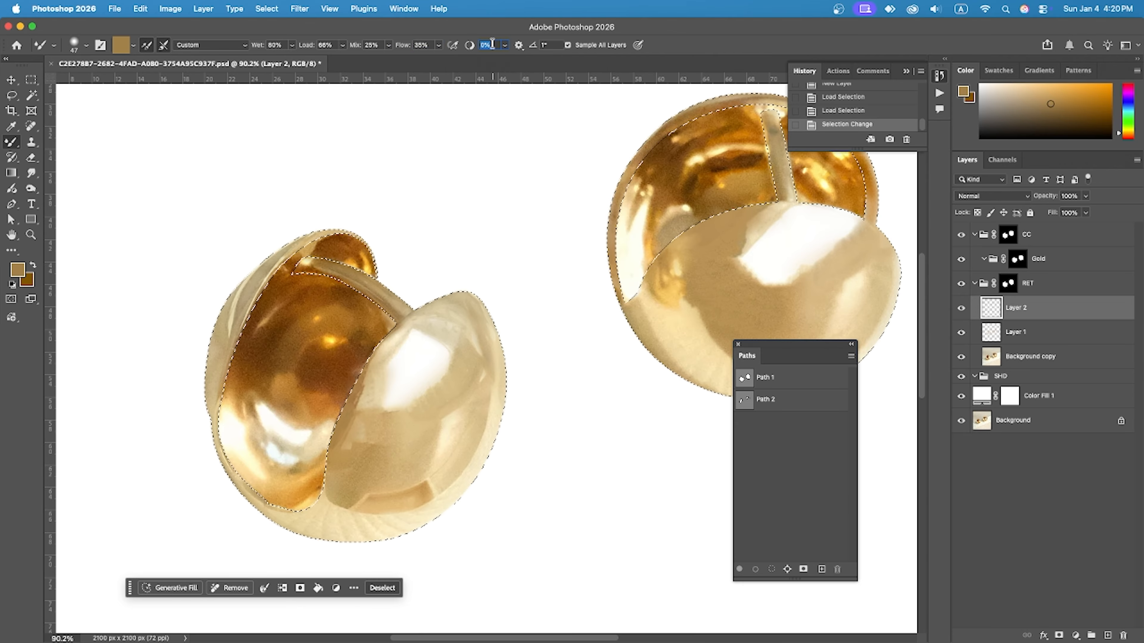
Blend sampled gold along the outer side of the left earring's front shell with a size 17 Mixer Brush
{"action": "scroll", "coordinate": [241, 320], "scroll_direction": "up", "scroll_amount": 10}
{"action": "scroll", "coordinate": [411, 214], "scroll_direction": "down", "scroll_amount": 5}
{"action": "scroll", "coordinate": [411, 214], "scroll_direction": "right", "scroll_amount": 4}
{"action": "left_click_drag", "start_coordinate": [392, 398], "coordinate": [380, 398]}
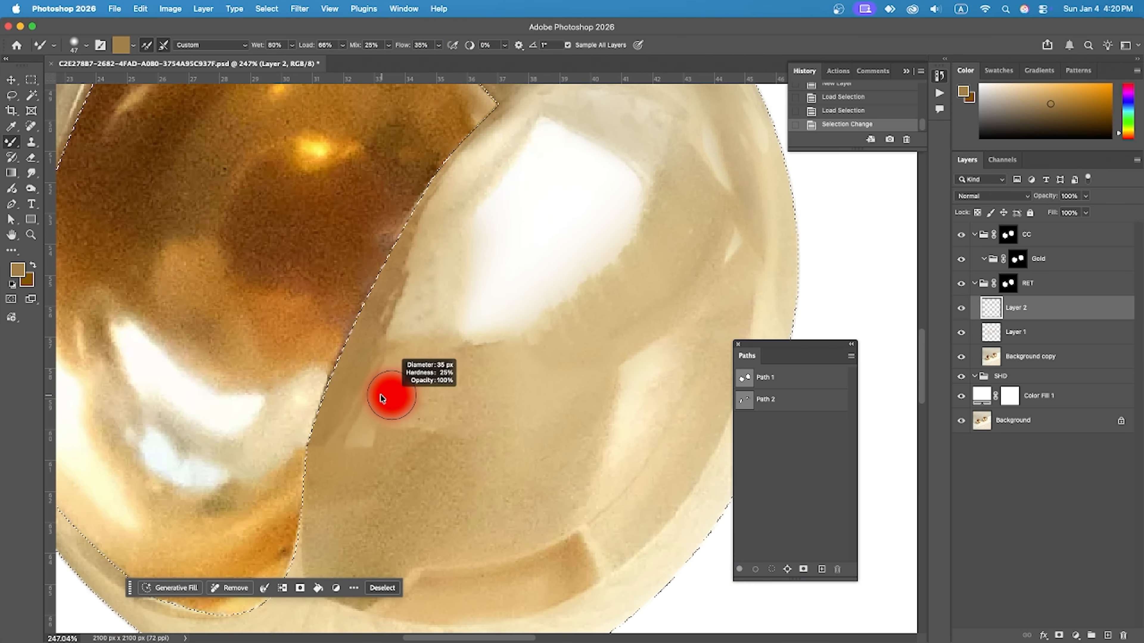
{"action": "left_click", "coordinate": [725, 227], "text": "alt"}
{"action": "scroll", "coordinate": [732, 230], "scroll_direction": "up", "scroll_amount": 8}
{"action": "left_click_drag", "start_coordinate": [758, 238], "coordinate": [722, 237]}
{"action": "left_click_drag", "start_coordinate": [732, 237], "coordinate": [543, 291]}
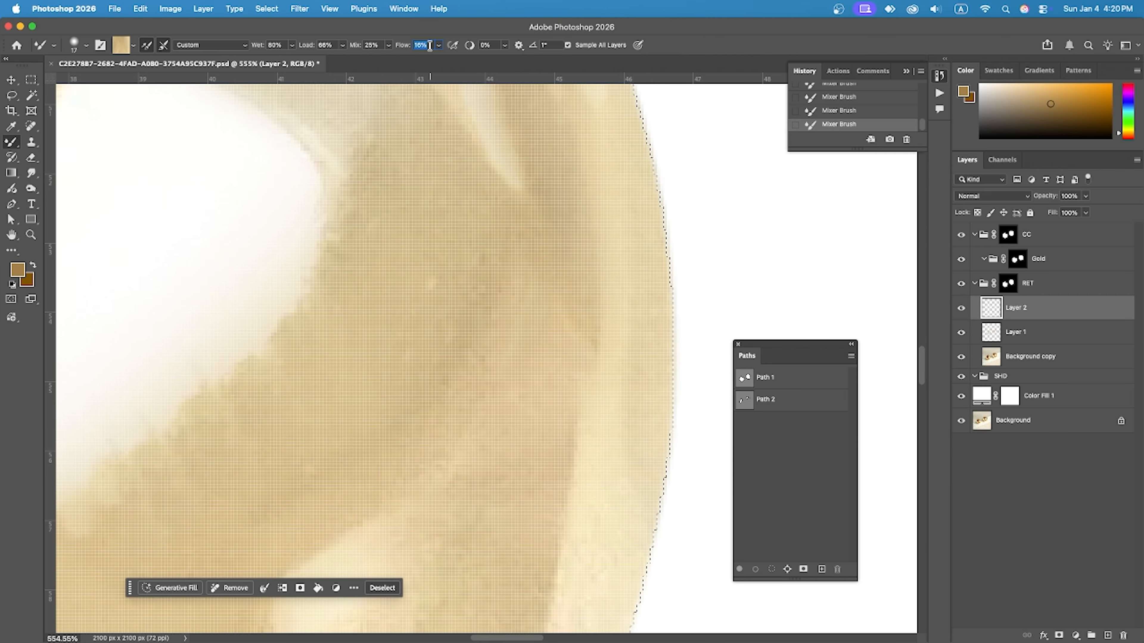
Set the Mixer Brush to 15% mix and 20% flow
{"action": "left_click", "coordinate": [375, 45]}
{"action": "type", "text": "20"}
{"action": "key", "text": "Return"}
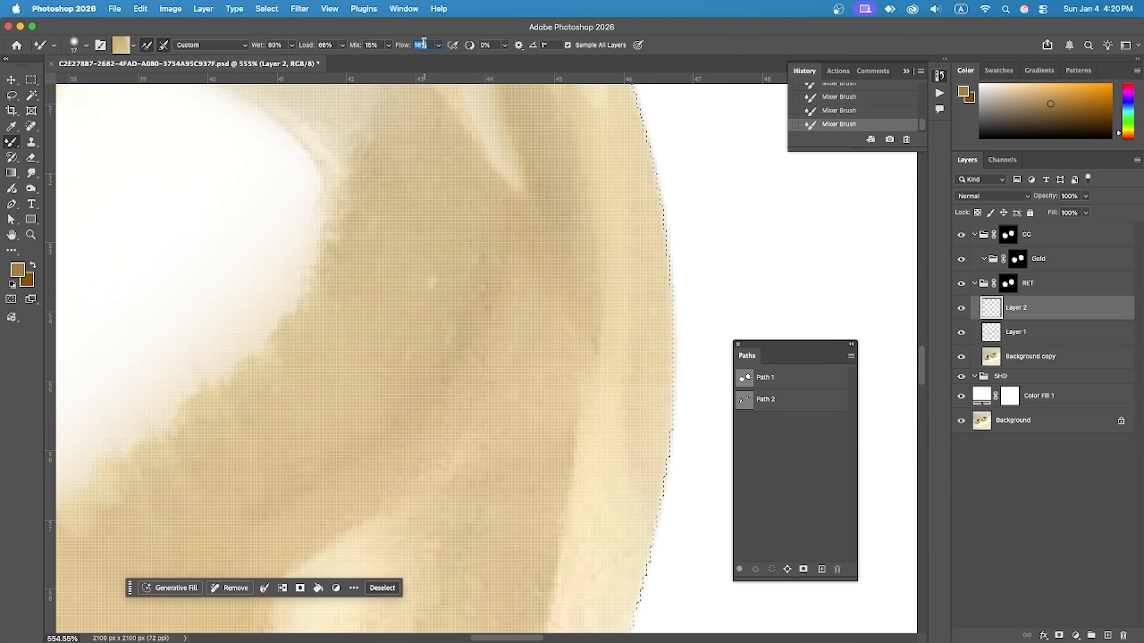
Undo the last stroke and blend the thin pale streak near the left shell's tip with resampled gold, brush size about 19
{"action": "scroll", "coordinate": [579, 387], "scroll_direction": "down", "scroll_amount": 3}
{"action": "scroll", "coordinate": [539, 295], "scroll_direction": "up", "scroll_amount": 1}
{"action": "left_click", "coordinate": [538, 295], "text": "alt"}
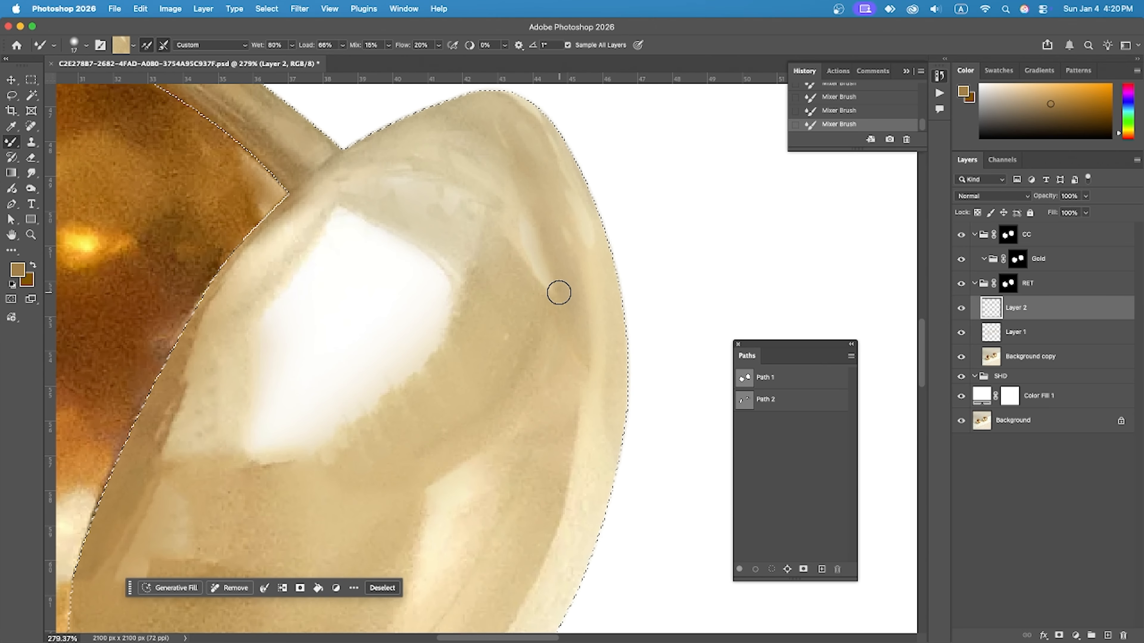
{"action": "key", "text": "super+z"}
{"action": "left_click", "coordinate": [531, 213], "text": "alt"}
{"action": "key", "text": "bracketright"}
{"action": "key", "text": "bracketright"}
{"action": "key", "text": "bracketright"}
{"action": "left_click_drag", "start_coordinate": [528, 203], "coordinate": [504, 146]}
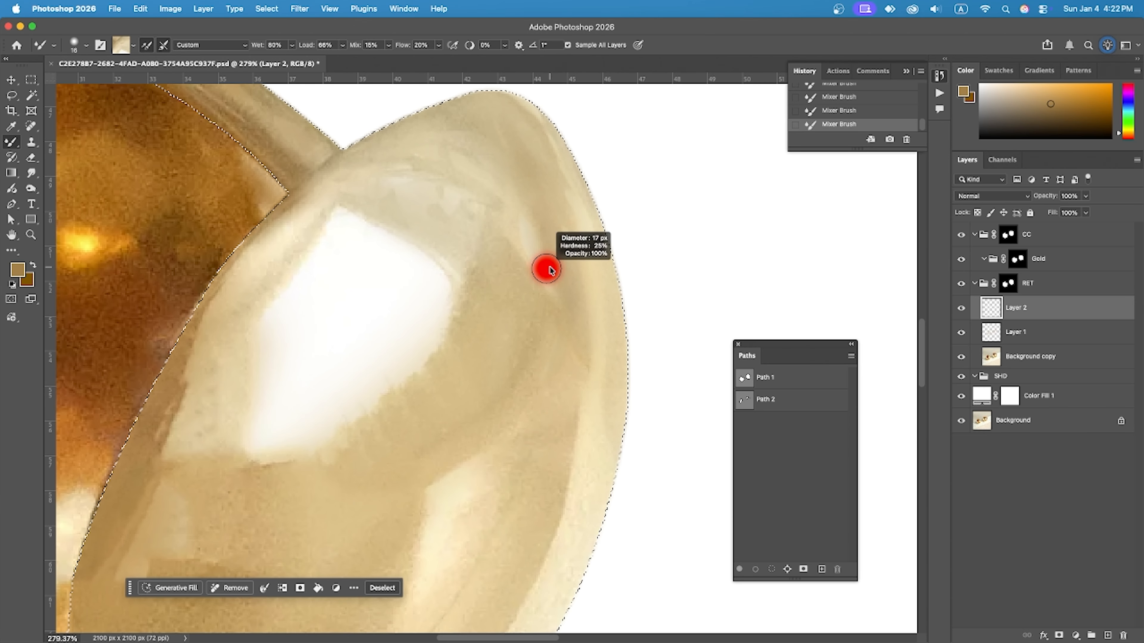
{"action": "left_click_drag", "start_coordinate": [544, 265], "coordinate": [535, 250]}
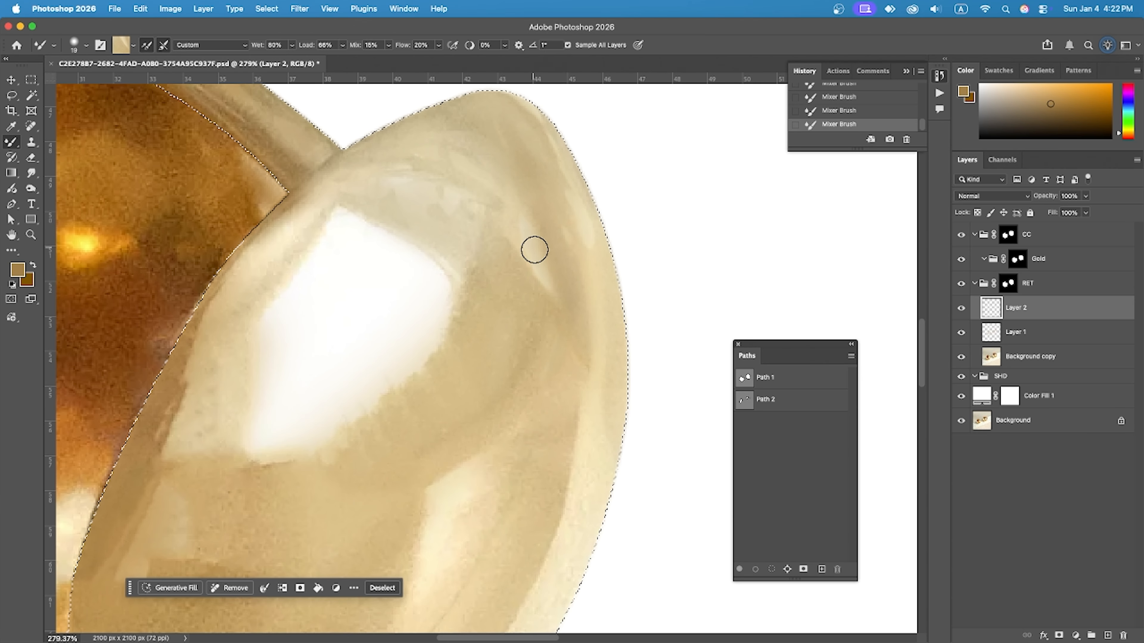
Smooth the outer edge and tip of the left earring's front shell with sampled cream gold at Mixer Brush size 24
{"action": "scroll", "coordinate": [592, 174], "scroll_direction": "down", "scroll_amount": 5}
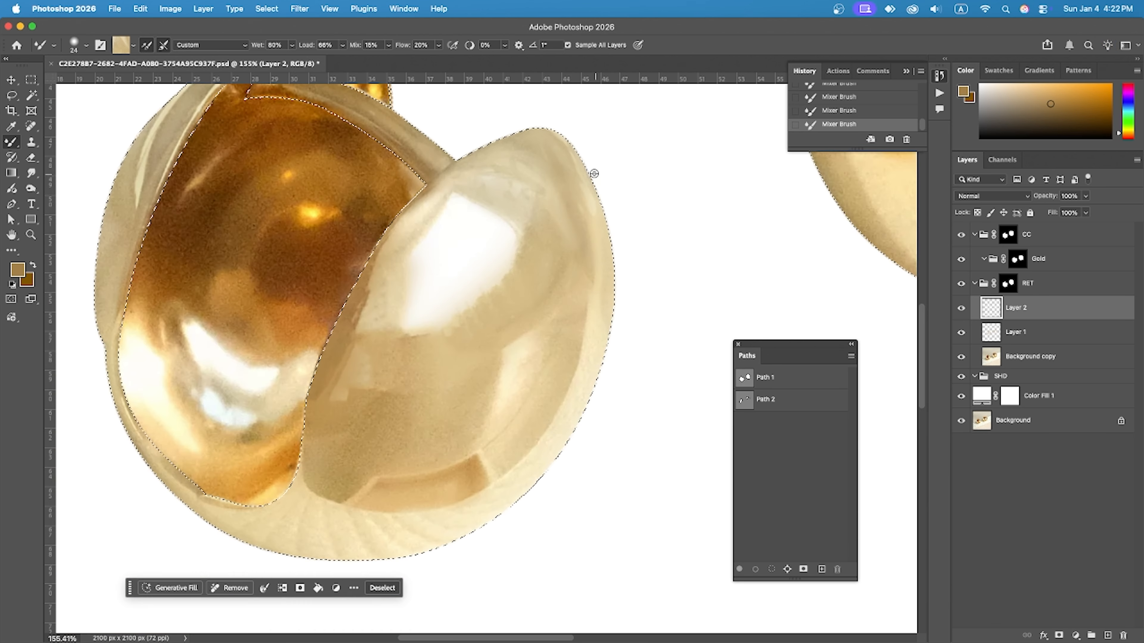
{"action": "scroll", "coordinate": [593, 174], "scroll_direction": "up", "scroll_amount": 5}
{"action": "left_click", "coordinate": [599, 275], "text": "alt"}
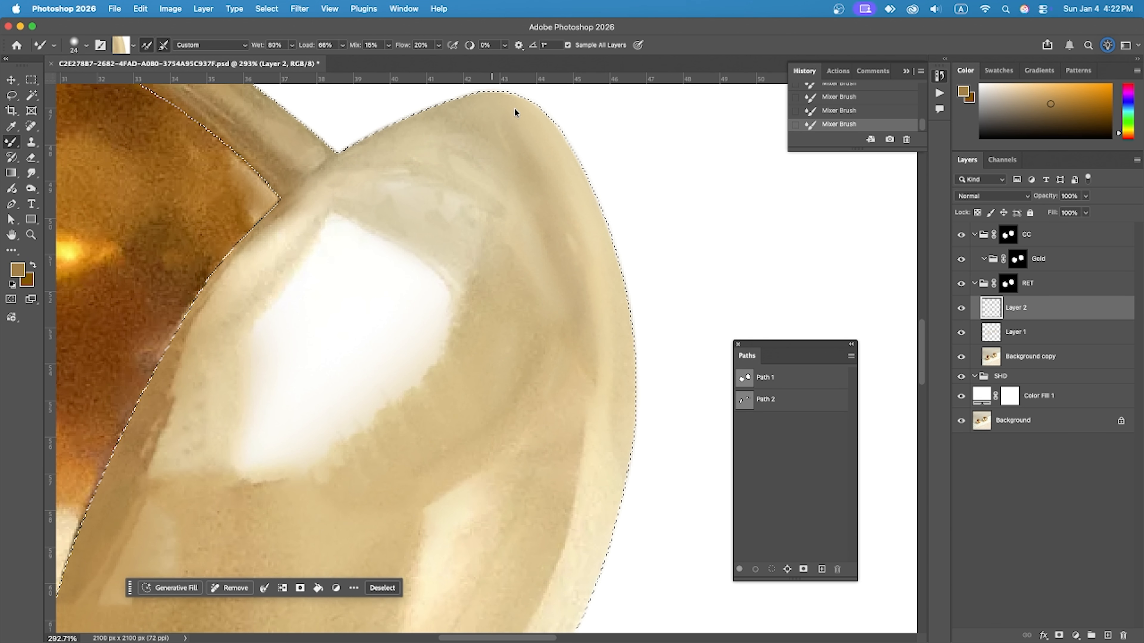
{"action": "scroll", "coordinate": [541, 229], "scroll_direction": "down", "scroll_amount": 5}
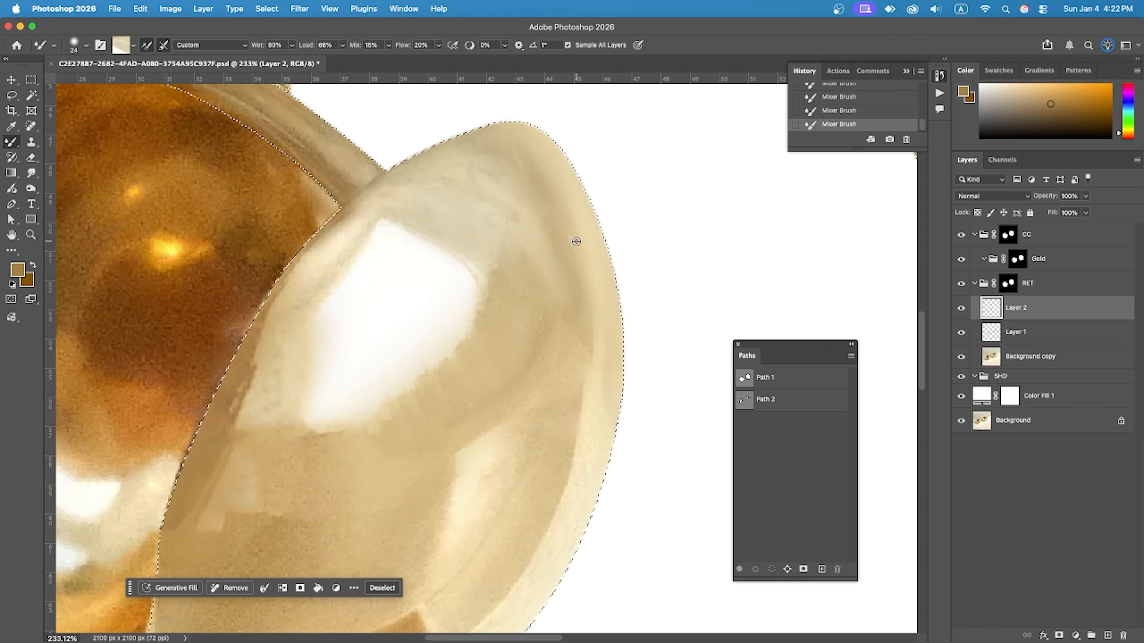
Undo the last stroke and blend the darker band along the left shell's inner edge with resampled gold, brush size 30
{"action": "scroll", "coordinate": [365, 365], "scroll_direction": "up", "scroll_amount": 5}
{"action": "left_click_drag", "start_coordinate": [375, 373], "coordinate": [379, 373]}
{"action": "left_click", "coordinate": [340, 475], "text": "alt"}
{"action": "key", "text": "super+z"}
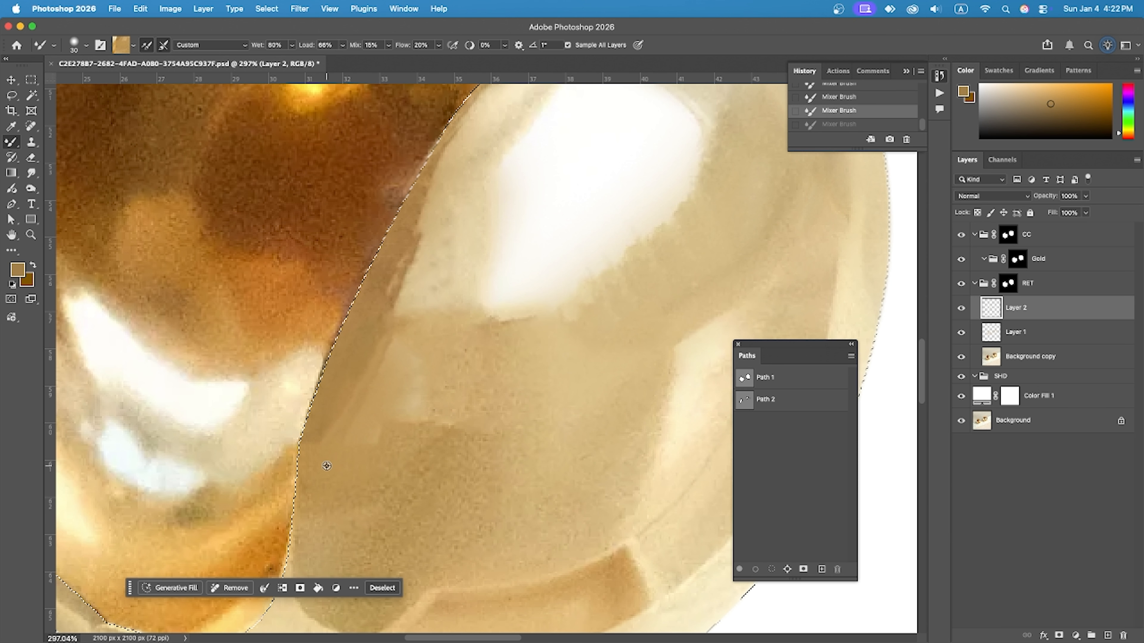
{"action": "left_click", "coordinate": [327, 467], "text": "alt"}
{"action": "left_click_drag", "start_coordinate": [379, 256], "coordinate": [378, 270]}
{"action": "left_click_drag", "start_coordinate": [417, 258], "coordinate": [373, 337]}
{"action": "left_click_drag", "start_coordinate": [437, 167], "coordinate": [413, 259]}
{"action": "scroll", "coordinate": [426, 392], "scroll_direction": "down", "scroll_amount": 5}
{"action": "scroll", "coordinate": [534, 374], "scroll_direction": "up", "scroll_amount": 5}
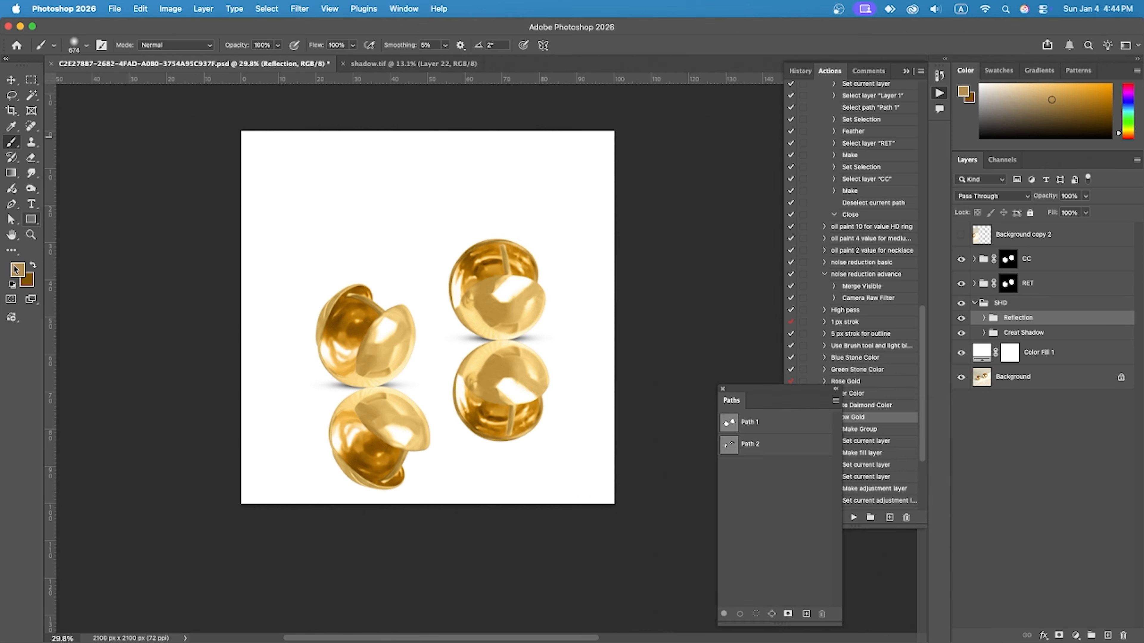
Set the foreground colour to black and add a layer mask to the Reflection group
{"action": "left_click", "coordinate": [15, 267]}
{"action": "left_click_drag", "start_coordinate": [766, 532], "coordinate": [811, 581]}
{"action": "left_click", "coordinate": [927, 421]}
{"action": "left_click", "coordinate": [1060, 635]}
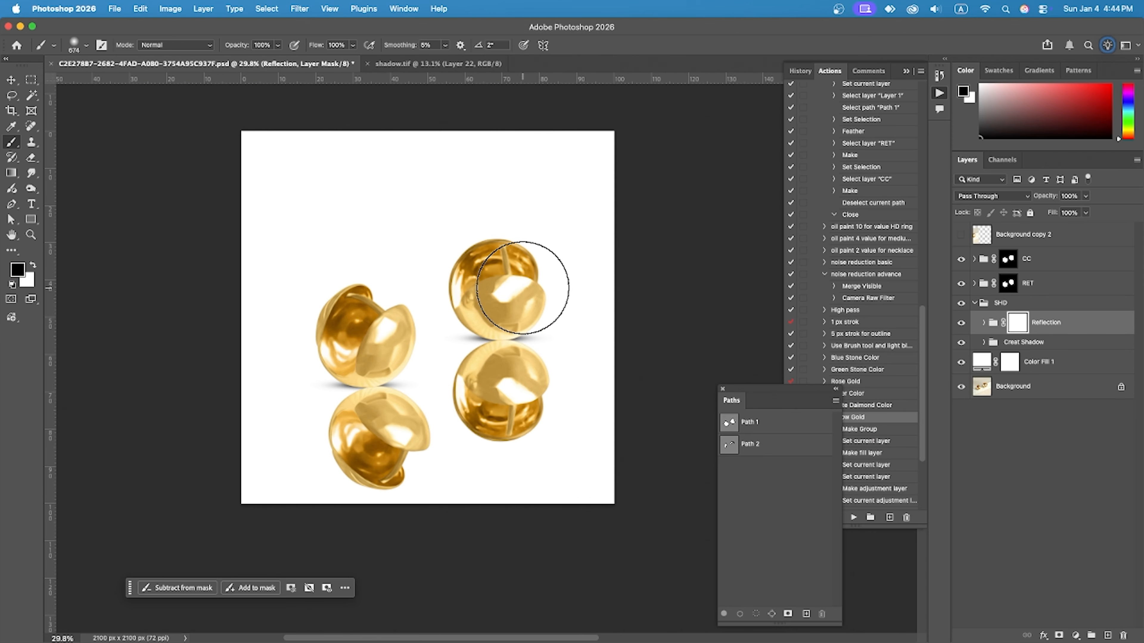
Hide the Creat Shadow group and fade the lower parts of both earring reflections by painting black on the mask, brush size 599
{"action": "scroll", "coordinate": [541, 324], "scroll_direction": "down", "scroll_amount": 2}
{"action": "key", "text": "bracketleft"}
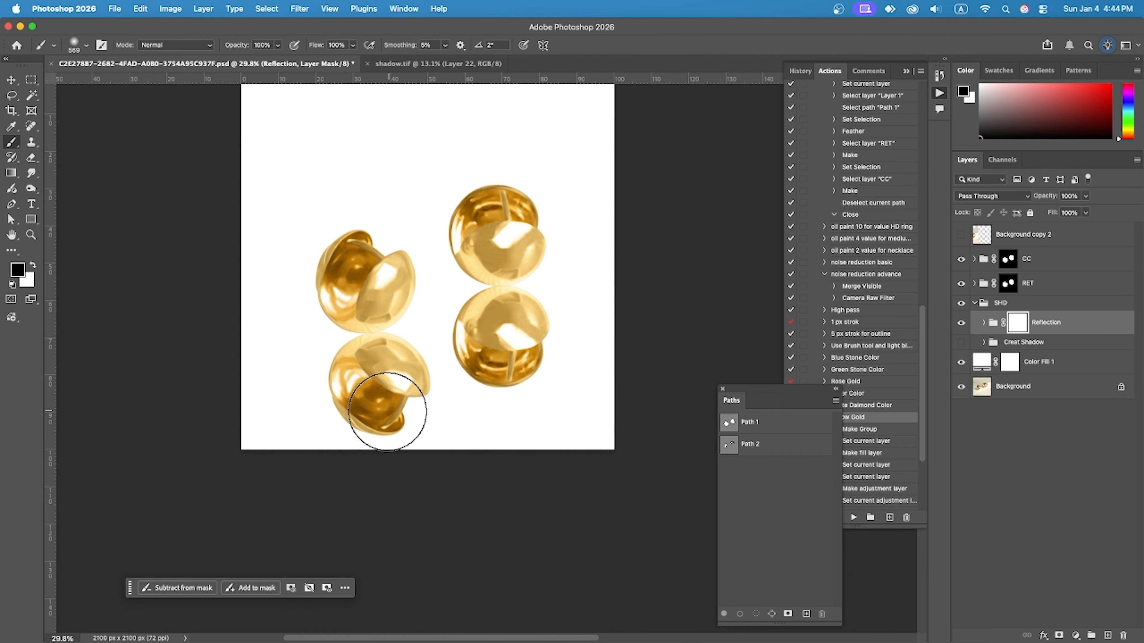
{"action": "mouse_move", "coordinate": [383, 408]}
{"action": "left_mouse_down"}
{"action": "mouse_move", "coordinate": [514, 404]}
{"action": "mouse_move", "coordinate": [436, 411]}
{"action": "mouse_move", "coordinate": [459, 385]}
{"action": "mouse_move", "coordinate": [570, 339]}
{"action": "mouse_move", "coordinate": [490, 358]}
{"action": "mouse_move", "coordinate": [473, 373]}
{"action": "mouse_move", "coordinate": [579, 342]}
{"action": "mouse_move", "coordinate": [273, 404]}
{"action": "left_mouse_up"}
{"action": "key", "text": "super+z"}
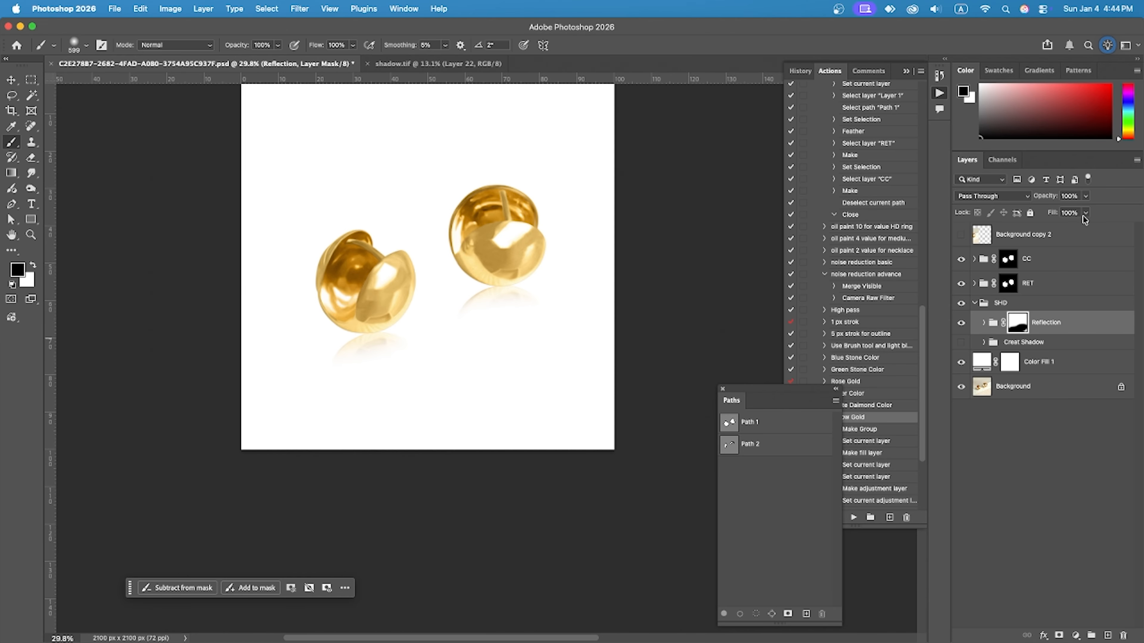
{"action": "left_click_drag", "start_coordinate": [572, 311], "coordinate": [698, 331]}
{"action": "left_click", "coordinate": [279, 13]}
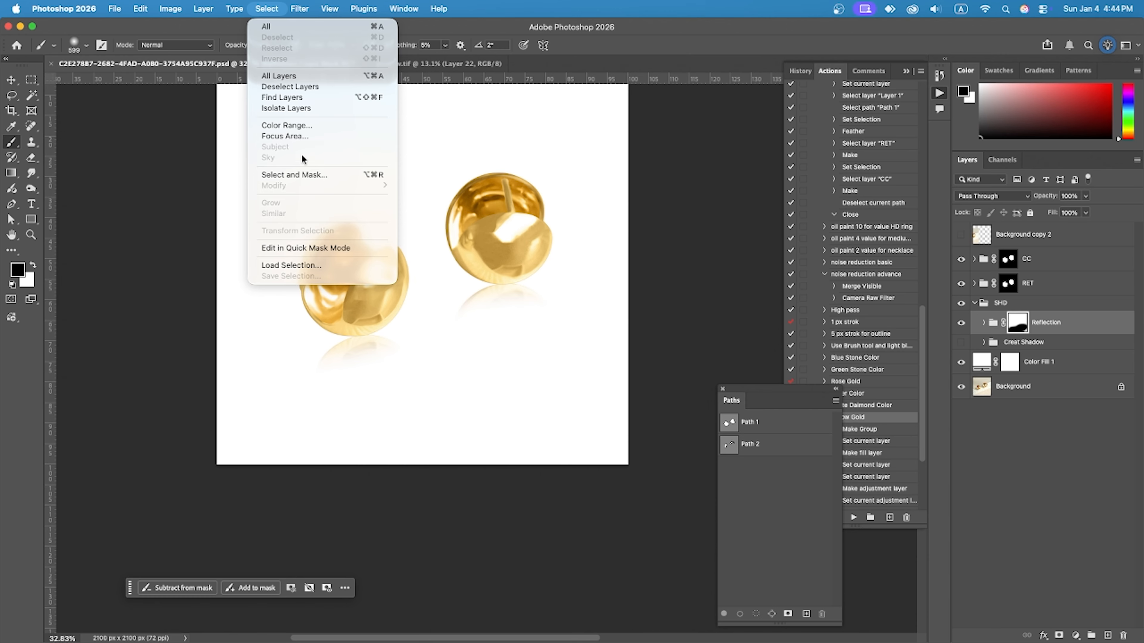
{"action": "mouse_move", "coordinate": [299, 9]}
{"action": "mouse_move", "coordinate": [405, 204]}
{"action": "left_click", "coordinate": [495, 245]}
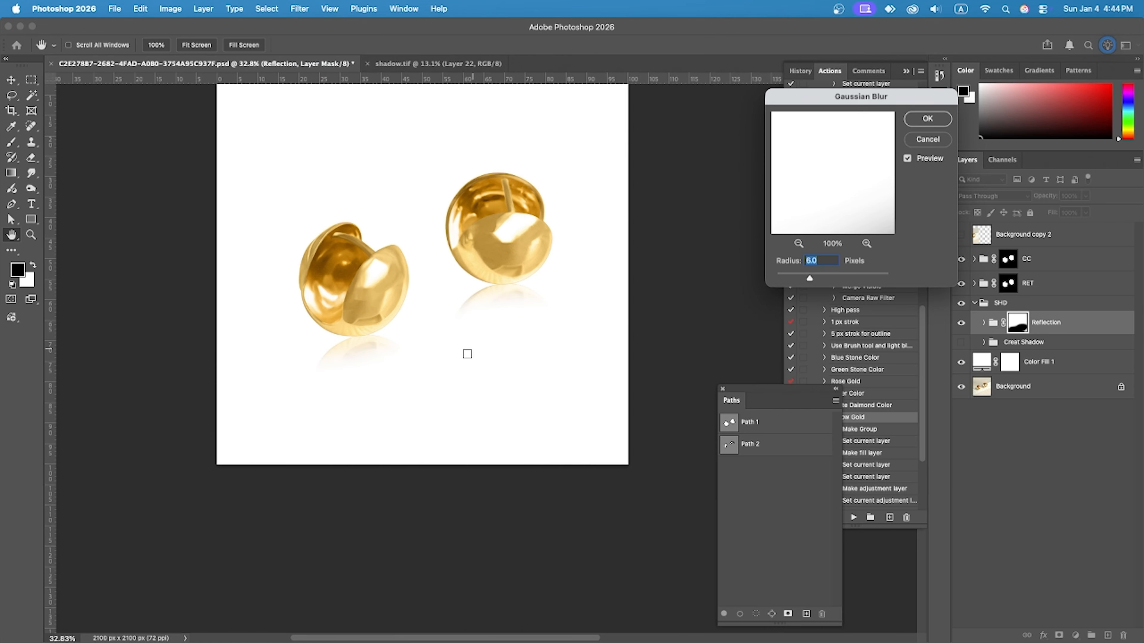
{"action": "scroll", "coordinate": [518, 306], "scroll_direction": "up", "scroll_amount": 5}
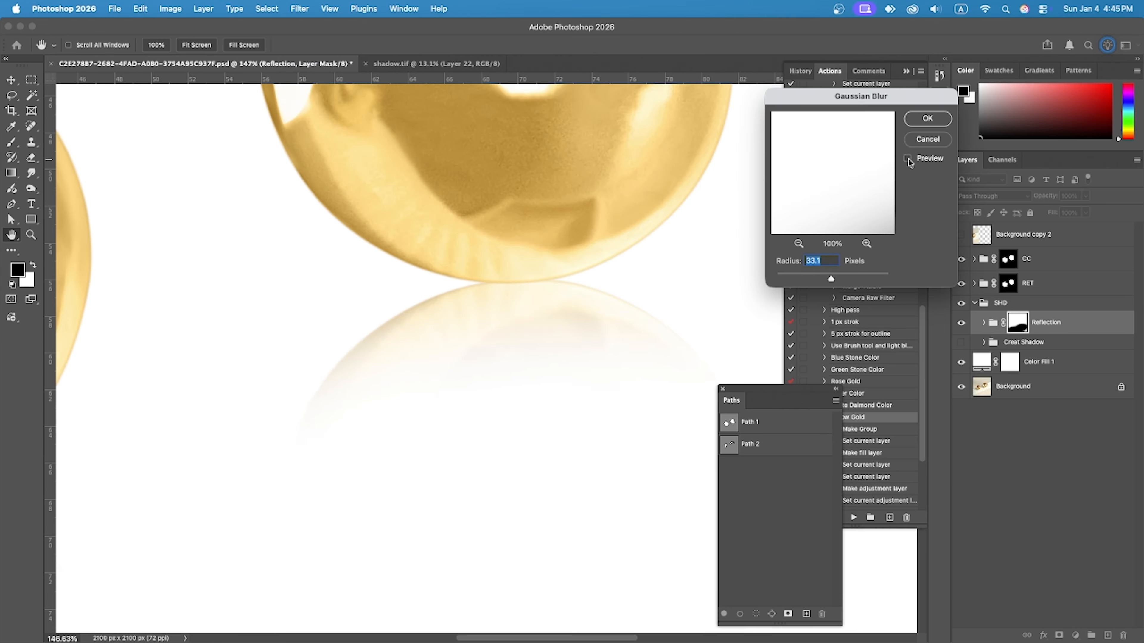
{"action": "left_click", "coordinate": [928, 140]}
Convert the masked Reflection group to a smart object
{"action": "right_click", "coordinate": [1012, 318]}
{"action": "left_click", "coordinate": [988, 431]}
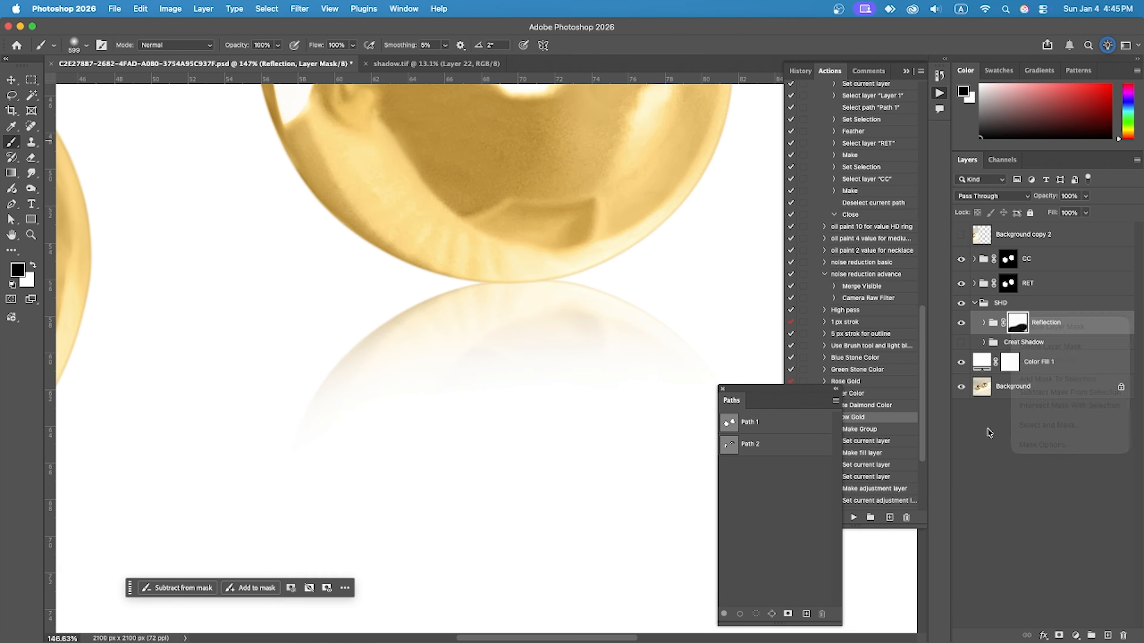
{"action": "right_click", "coordinate": [1051, 324]}
{"action": "right_click", "coordinate": [1057, 328]}
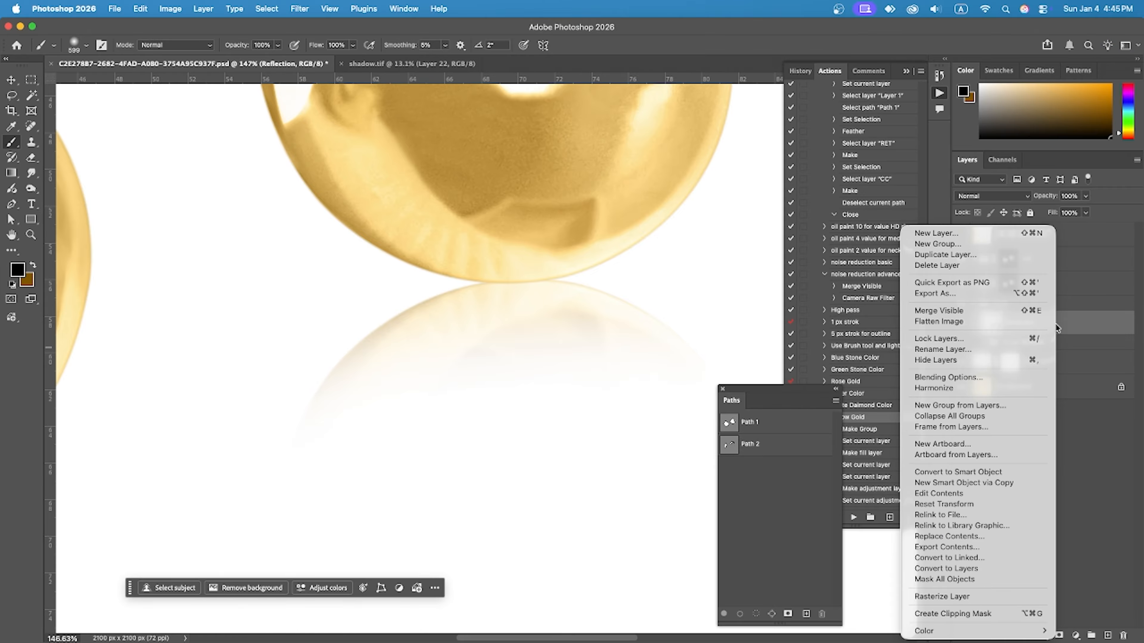
{"action": "left_click", "coordinate": [982, 597]}
Soften the Reflection smart object with a Gaussian Blur
{"action": "left_click", "coordinate": [300, 8]}
{"action": "mouse_move", "coordinate": [315, 202]}
{"action": "left_click", "coordinate": [495, 248]}
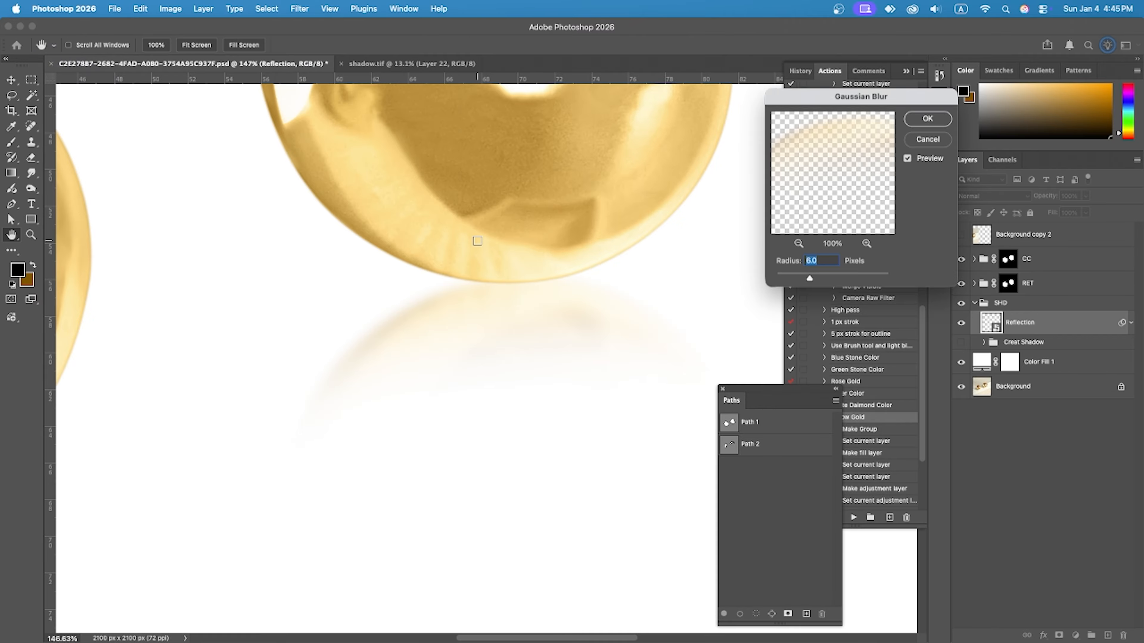
{"action": "scroll", "coordinate": [475, 242], "scroll_direction": "down", "scroll_amount": 3}
{"action": "left_click", "coordinate": [927, 121]}
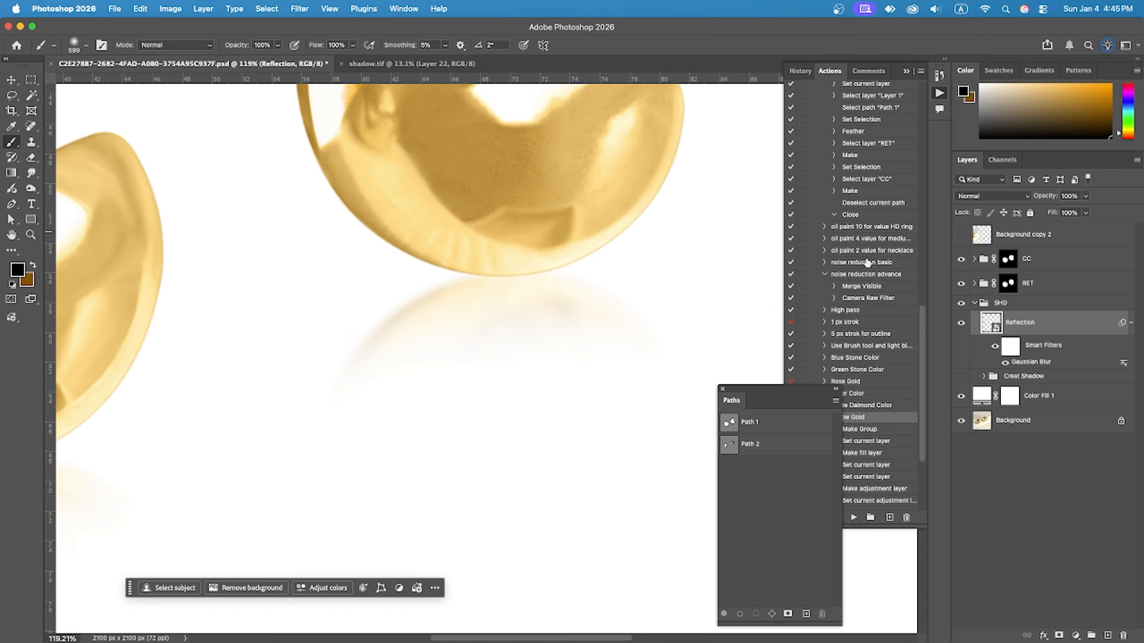
Show the Creat Shadow group and set its opacity to 40%
{"action": "scroll", "coordinate": [570, 276], "scroll_direction": "down", "scroll_amount": 8}
{"action": "left_click", "coordinate": [1018, 377]}
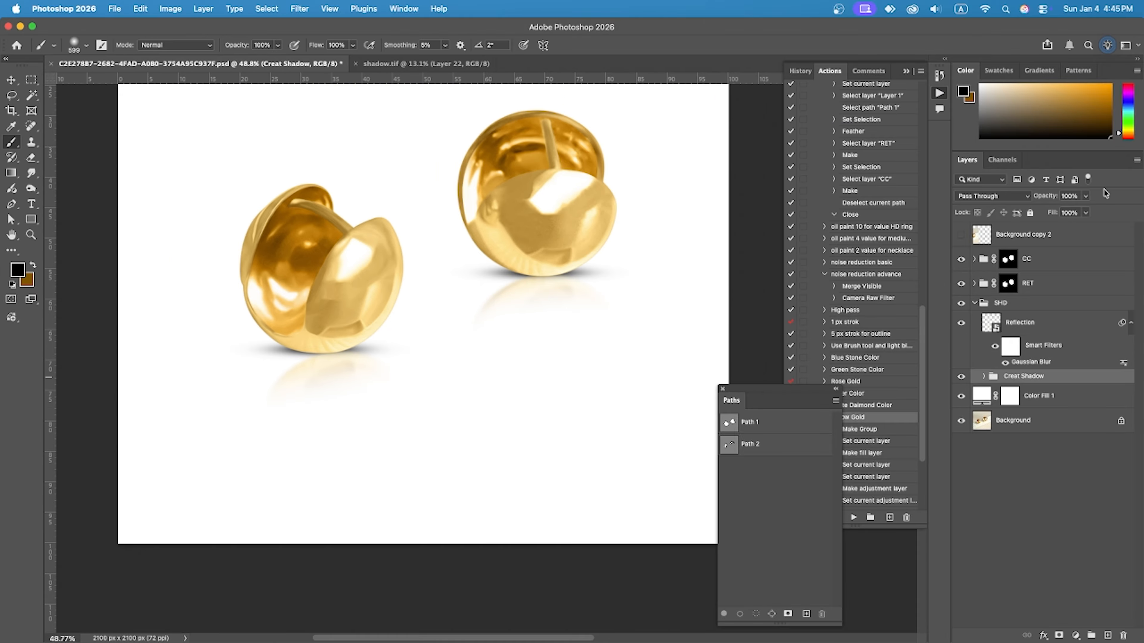
{"action": "left_click", "coordinate": [1068, 197]}
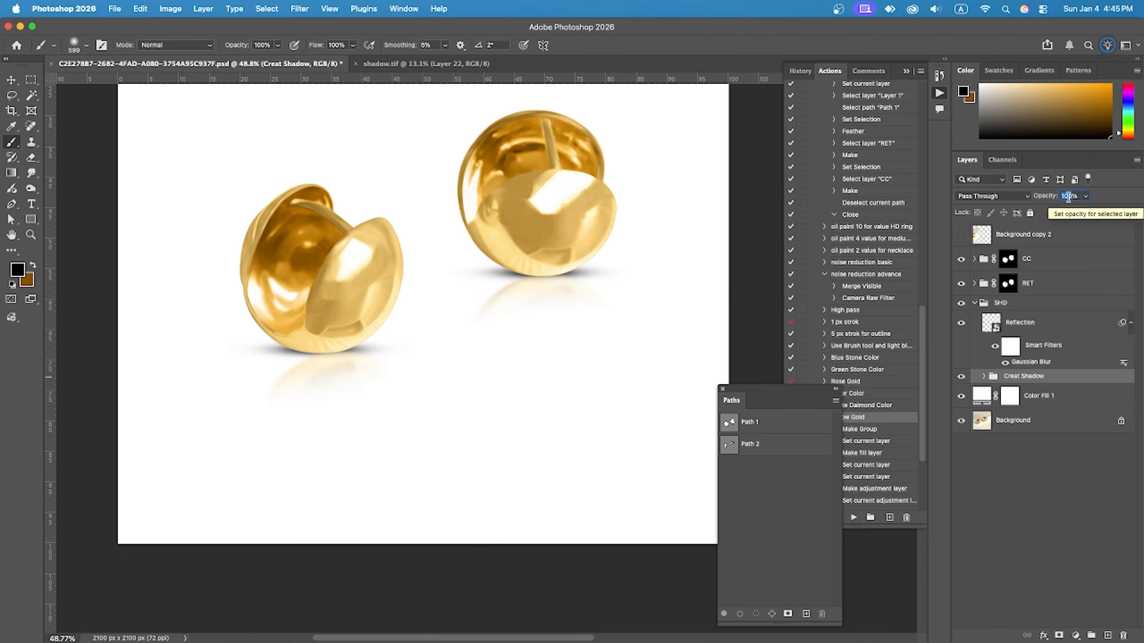
{"action": "type", "text": "35"}
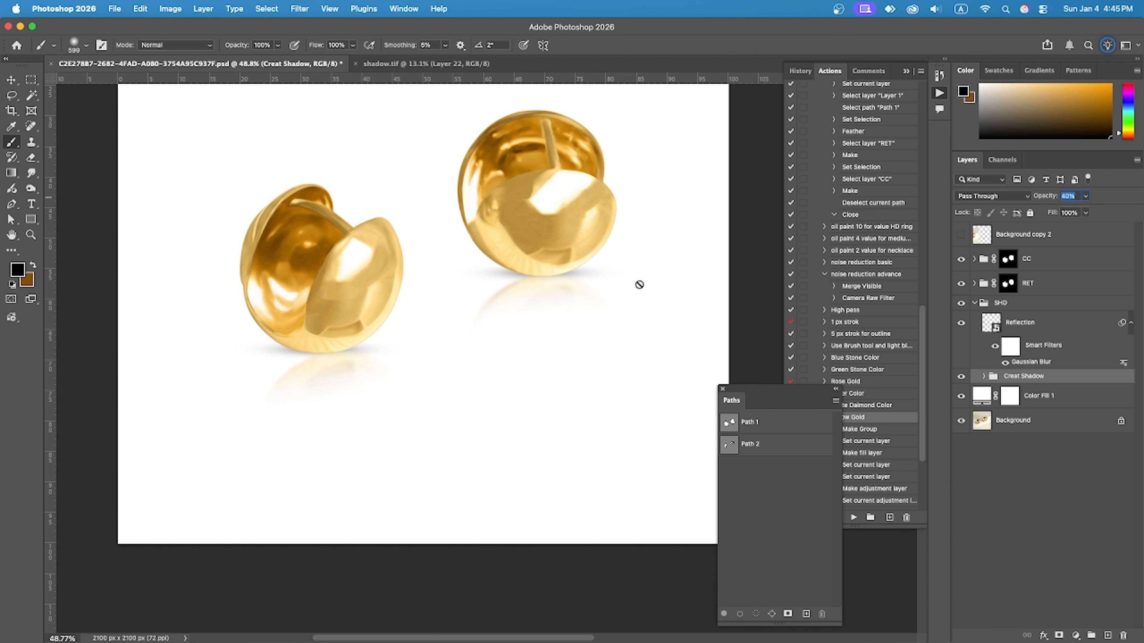
Fit the whole image in view and clear the Actions list and Paths palette away from the artwork
{"action": "key", "text": "super+0"}
{"action": "left_click", "coordinate": [907, 71]}
{"action": "left_click_drag", "start_coordinate": [784, 400], "coordinate": [840, 188]}
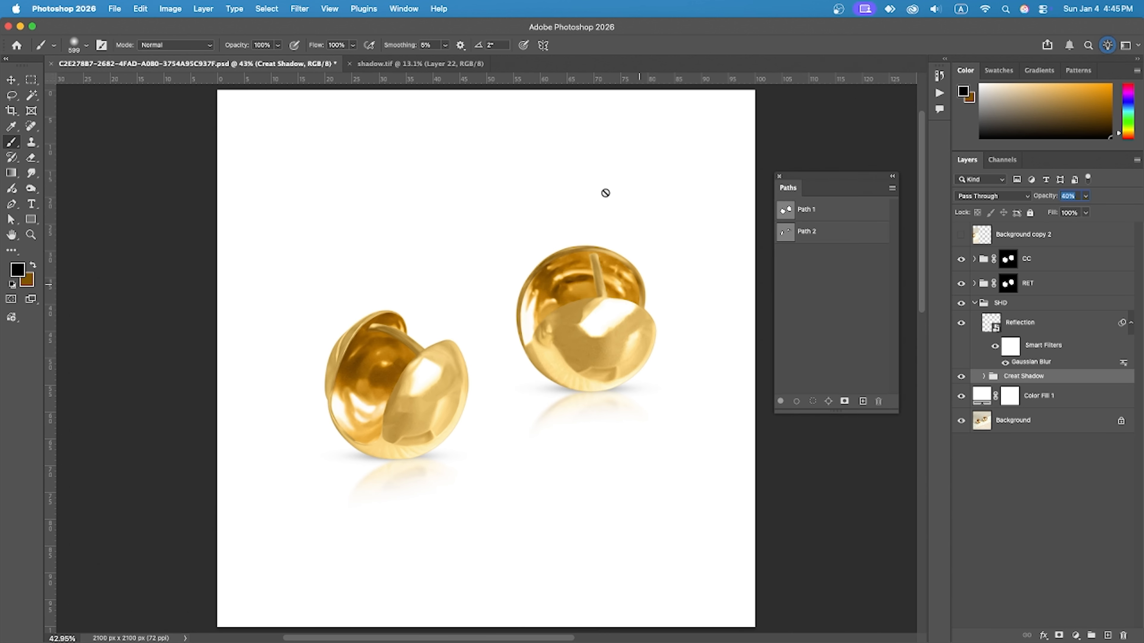
{"action": "scroll", "coordinate": [605, 193], "scroll_direction": "down", "scroll_amount": 2}
Collapse the SHD group, then show the Background copy 2 layer and delete it
{"action": "left_click", "coordinate": [974, 303]}
{"action": "left_click_drag", "start_coordinate": [1023, 235], "coordinate": [1003, 248]}
{"action": "left_click", "coordinate": [961, 235]}
{"action": "left_click", "coordinate": [11, 80]}
{"action": "scroll", "coordinate": [394, 124], "scroll_direction": "down", "scroll_amount": 8}
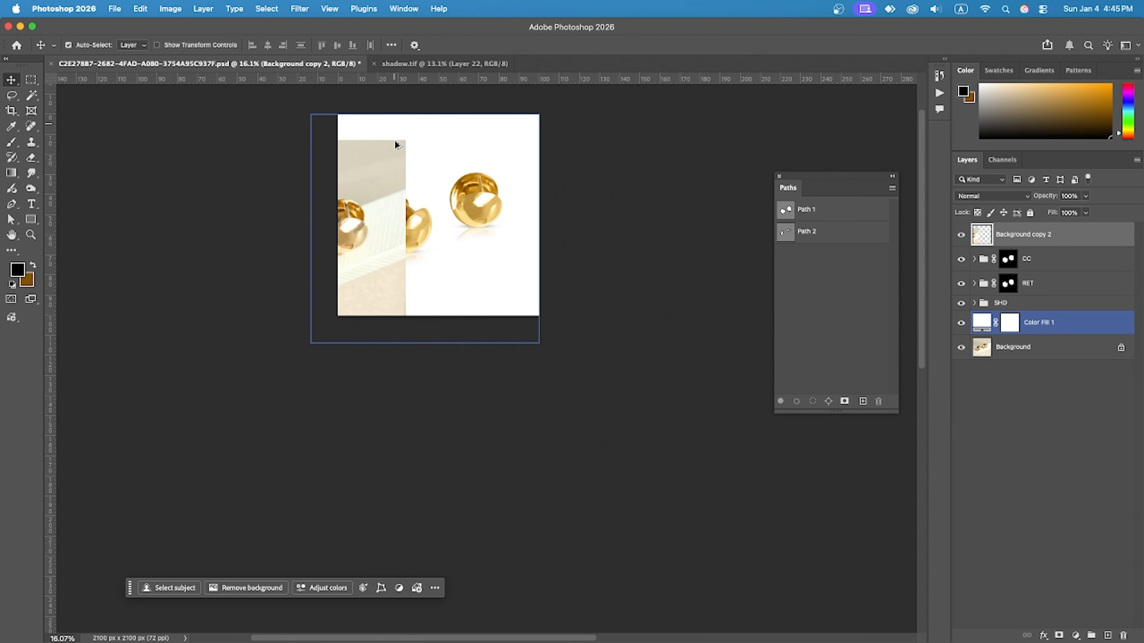
{"action": "left_click_drag", "start_coordinate": [395, 144], "coordinate": [486, 274]}
{"action": "left_click", "coordinate": [993, 254]}
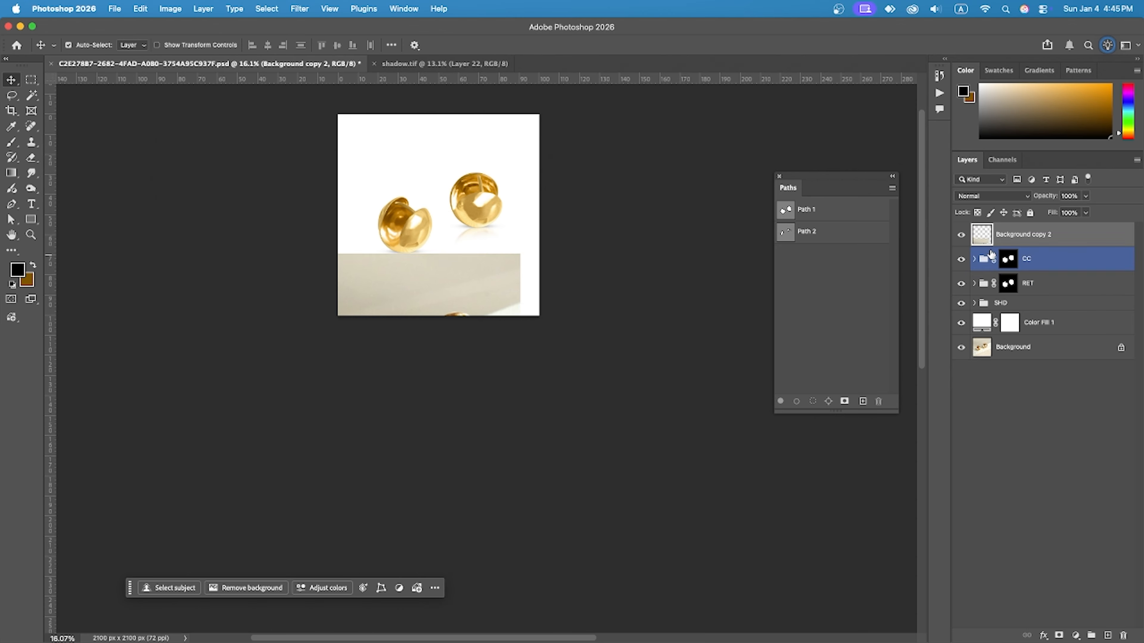
{"action": "left_click_drag", "start_coordinate": [993, 255], "coordinate": [1124, 635]}
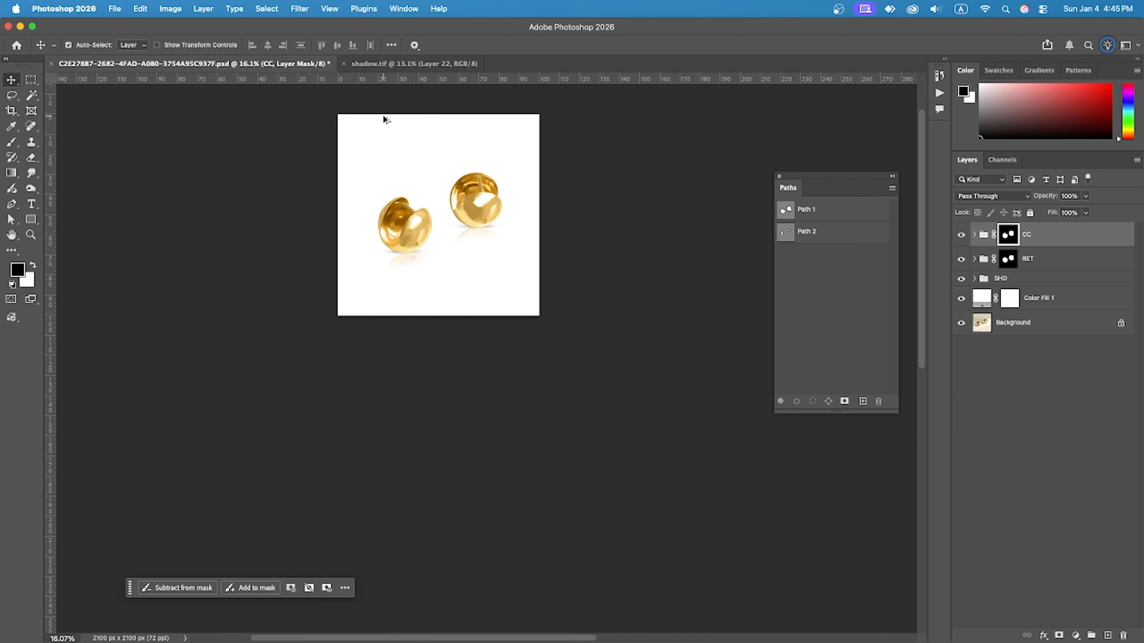
Compare the retouched earrings on white with the original photo on the Background layer
{"action": "scroll", "coordinate": [384, 115], "scroll_direction": "down", "scroll_amount": 3}
{"action": "scroll", "coordinate": [486, 218], "scroll_direction": "up", "scroll_amount": 15}
{"action": "scroll", "coordinate": [487, 218], "scroll_direction": "down", "scroll_amount": 7}
{"action": "left_click_drag", "start_coordinate": [282, 255], "coordinate": [459, 269]}
{"action": "scroll", "coordinate": [459, 268], "scroll_direction": "up", "scroll_amount": 2}
{"action": "left_click", "coordinate": [962, 323], "text": "alt"}
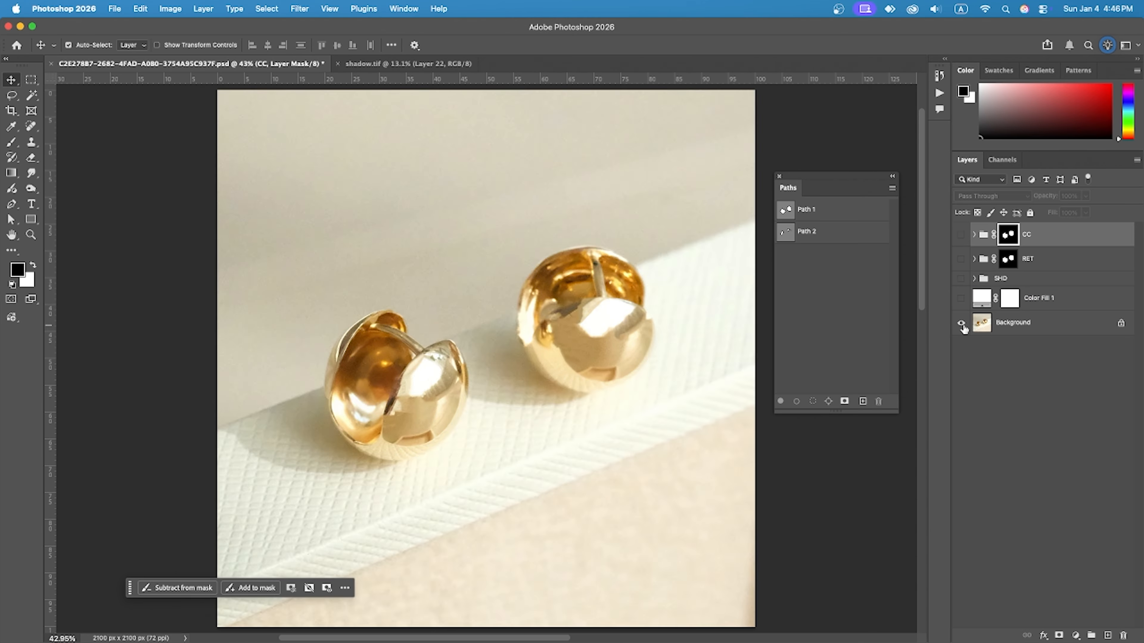
{"action": "left_click", "coordinate": [962, 323], "text": "alt"}
{"action": "left_click", "coordinate": [962, 323], "text": "alt"}
{"action": "left_click", "coordinate": [961, 323], "text": "alt"}
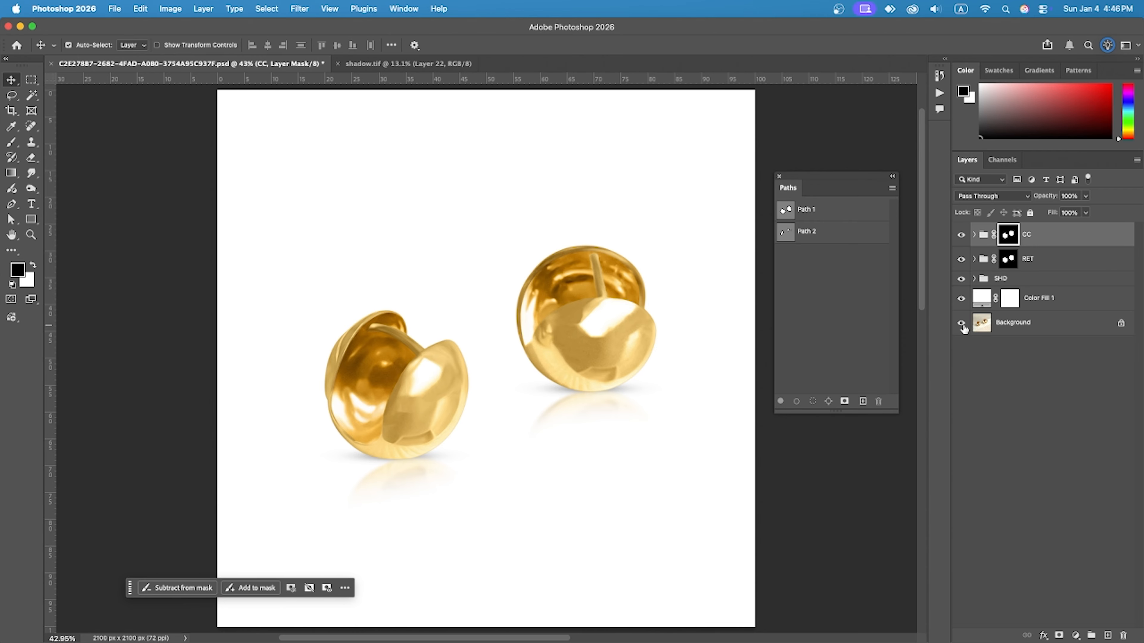
Rasterize the Reflection smart object with its blur into a regular layer
{"action": "scroll", "coordinate": [382, 380], "scroll_direction": "up", "scroll_amount": 8}
{"action": "left_click", "coordinate": [396, 460]}
{"action": "right_click", "coordinate": [1045, 304]}
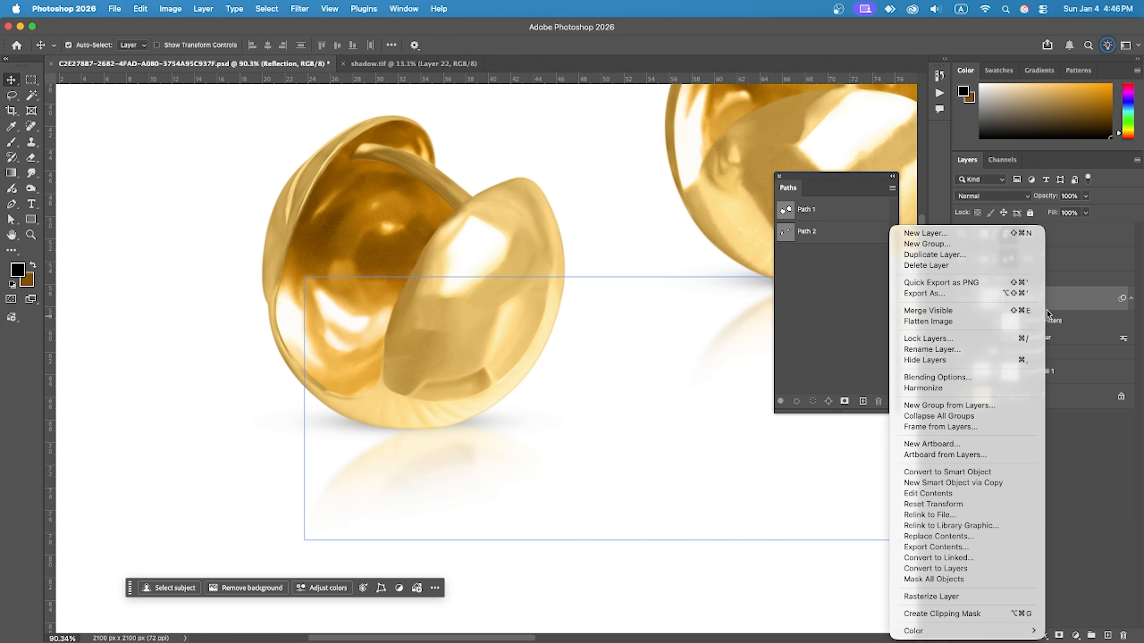
{"action": "left_click", "coordinate": [958, 580]}
{"action": "scroll", "coordinate": [383, 166], "scroll_direction": "down", "scroll_amount": 9}
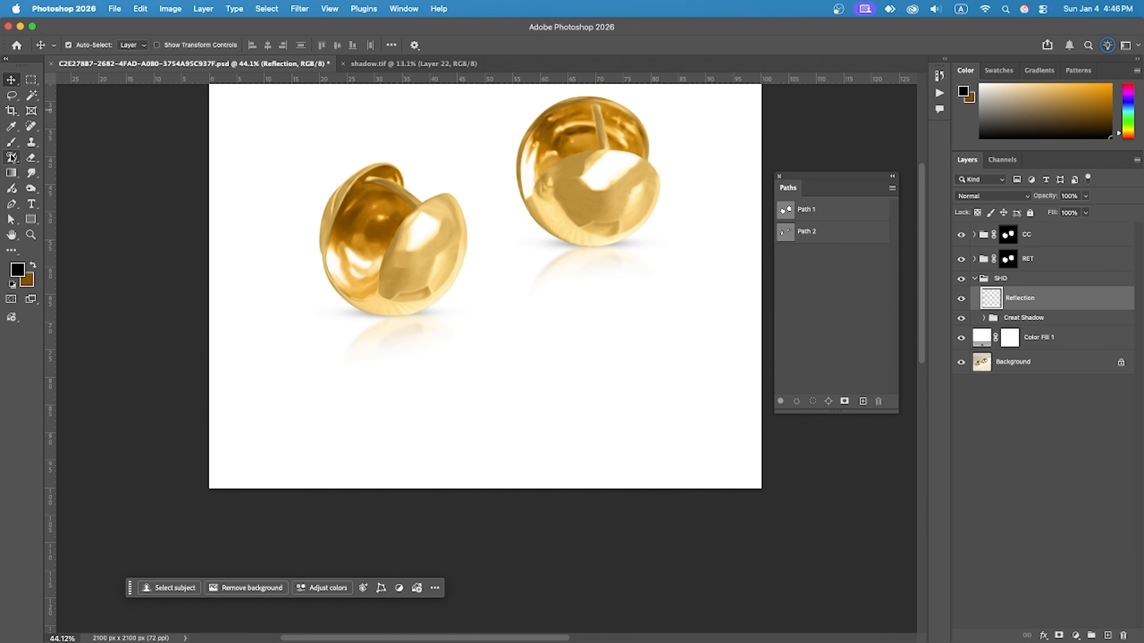
Lasso the area around the left earring and cut its reflection from the Reflection layer onto a new layer
{"action": "left_click", "coordinate": [11, 95]}
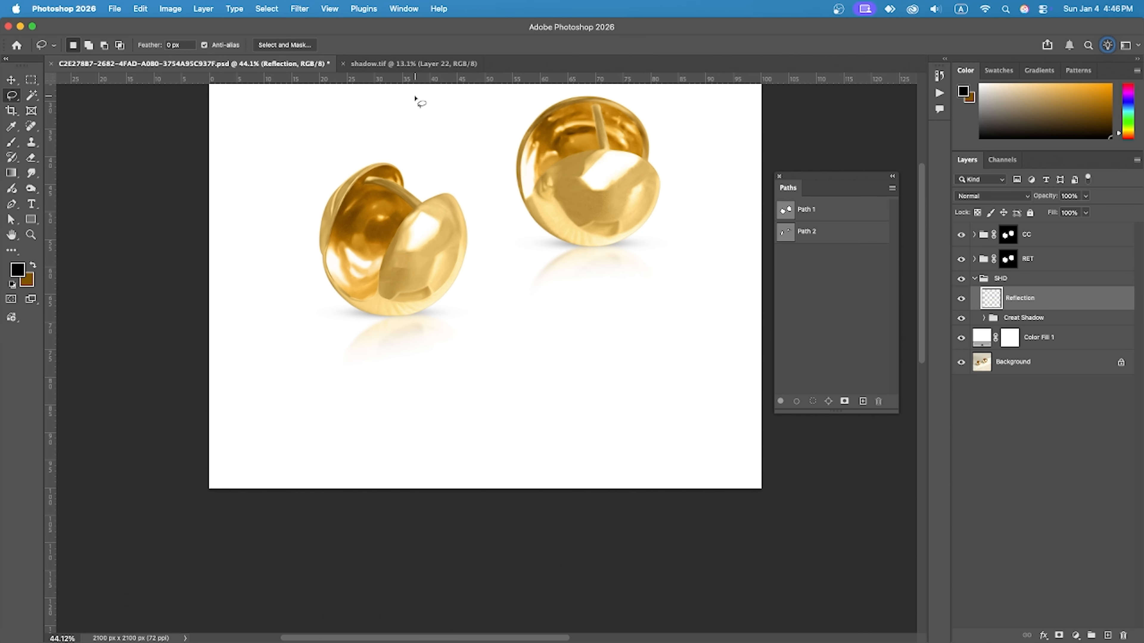
{"action": "left_click_drag", "start_coordinate": [507, 478], "coordinate": [293, 97]}
{"action": "right_click", "coordinate": [521, 194]}
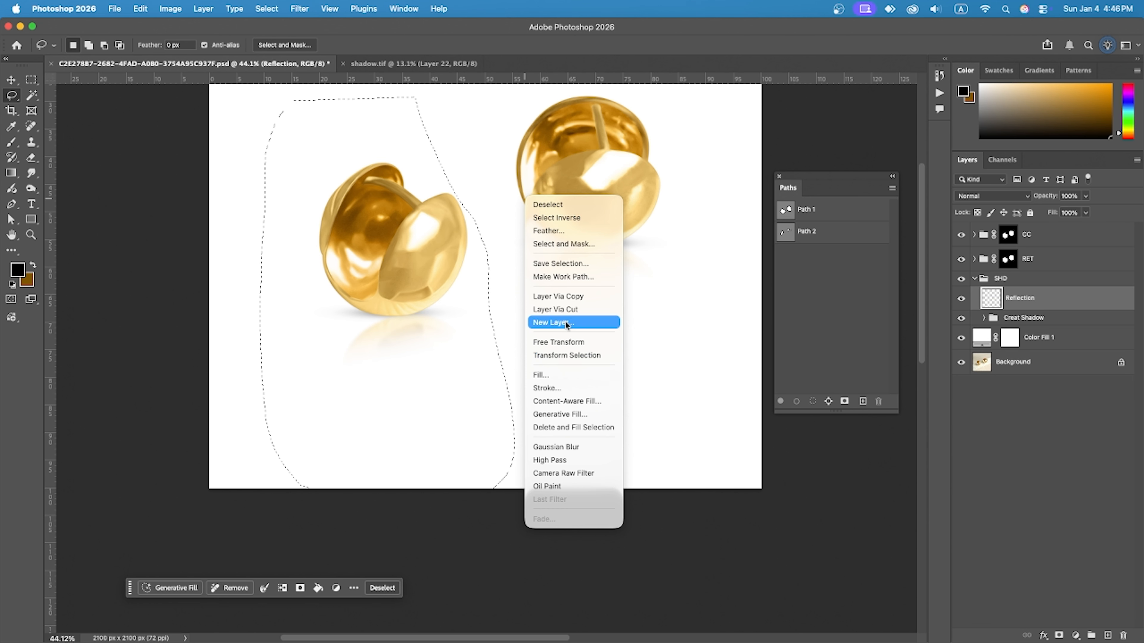
{"action": "left_click", "coordinate": [545, 324]}
Nudge the separated left reflection sideways to the left so it sits better beneath its earring
{"action": "left_click", "coordinate": [12, 80]}
{"action": "scroll", "coordinate": [287, 303], "scroll_direction": "up", "scroll_amount": 3}
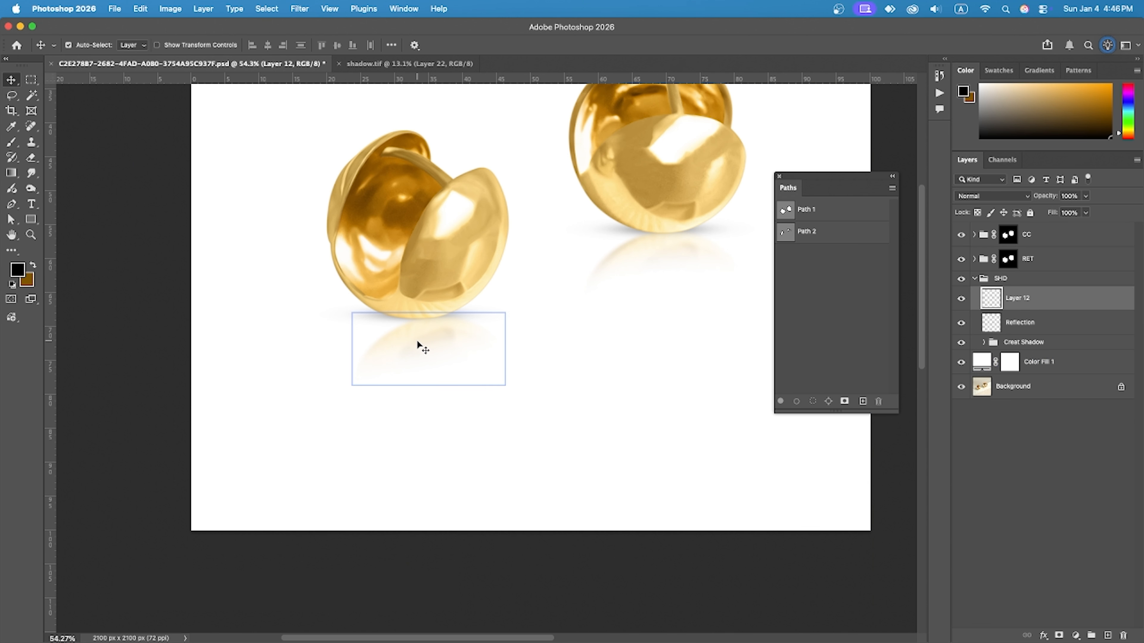
{"action": "key", "text": "shift+Left"}
{"action": "key", "text": "shift+Left"}
{"action": "key", "text": "shift+Left"}
{"action": "key", "text": "shift+Left"}
{"action": "key", "text": "shift+Left"}
{"action": "left_click", "coordinate": [694, 271]}
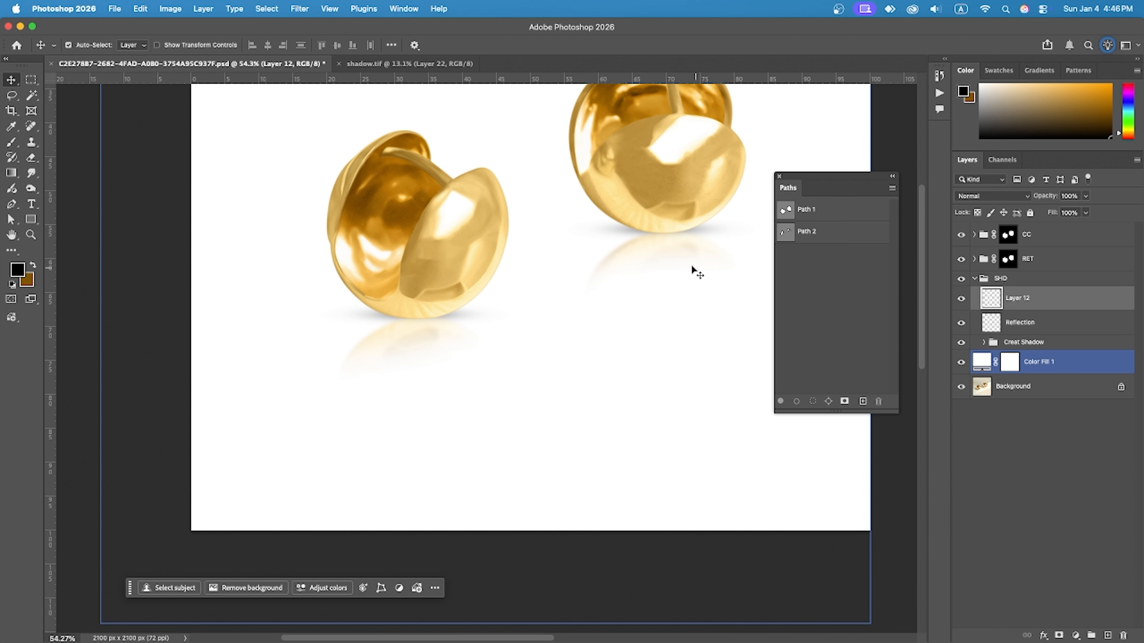
{"action": "left_click", "coordinate": [619, 255]}
Check the placement of shadow layers Layer 11 and Layer 11 copy in the Creat Shadow group, then collapse the SHD group
{"action": "left_click", "coordinate": [993, 344]}
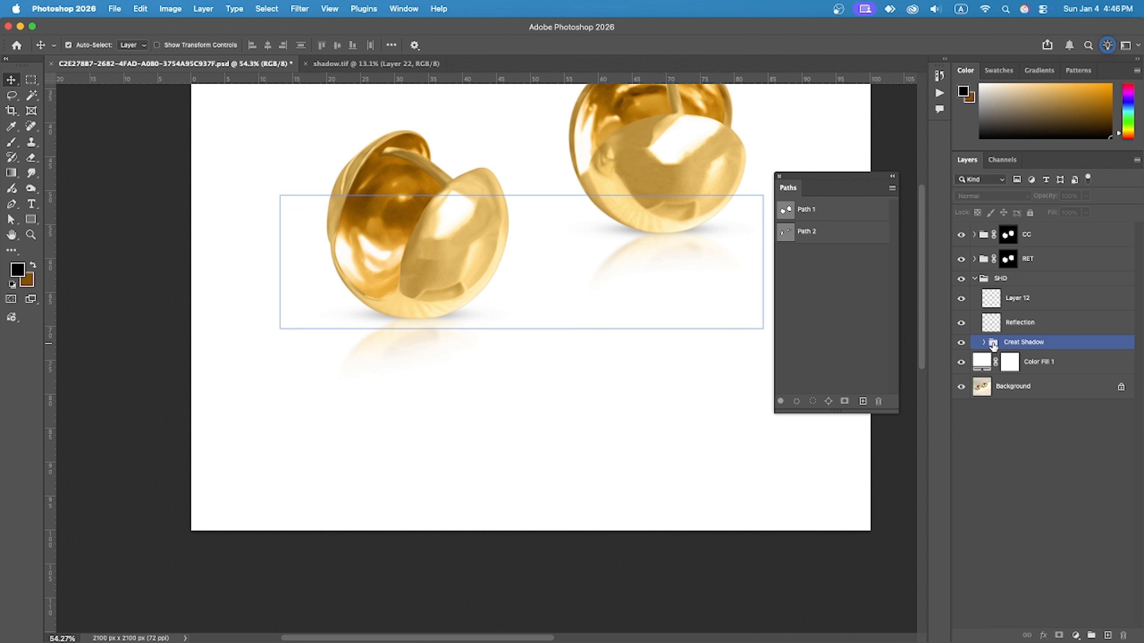
{"action": "left_click", "coordinate": [984, 343]}
{"action": "left_click", "coordinate": [986, 362]}
{"action": "left_click", "coordinate": [1035, 389]}
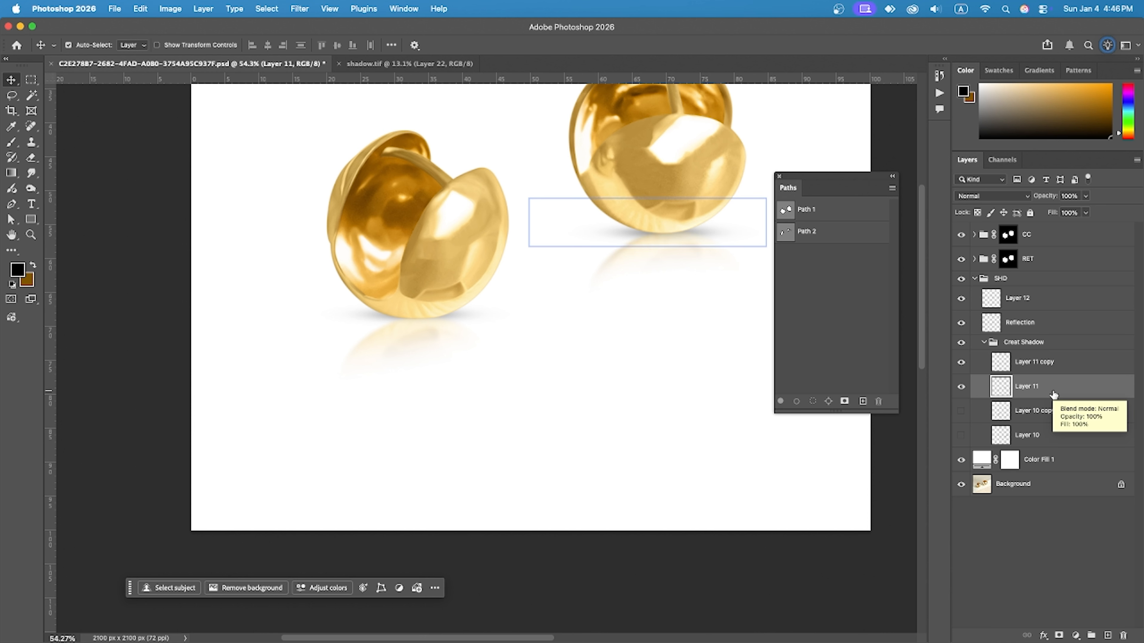
{"action": "left_click", "coordinate": [1044, 364]}
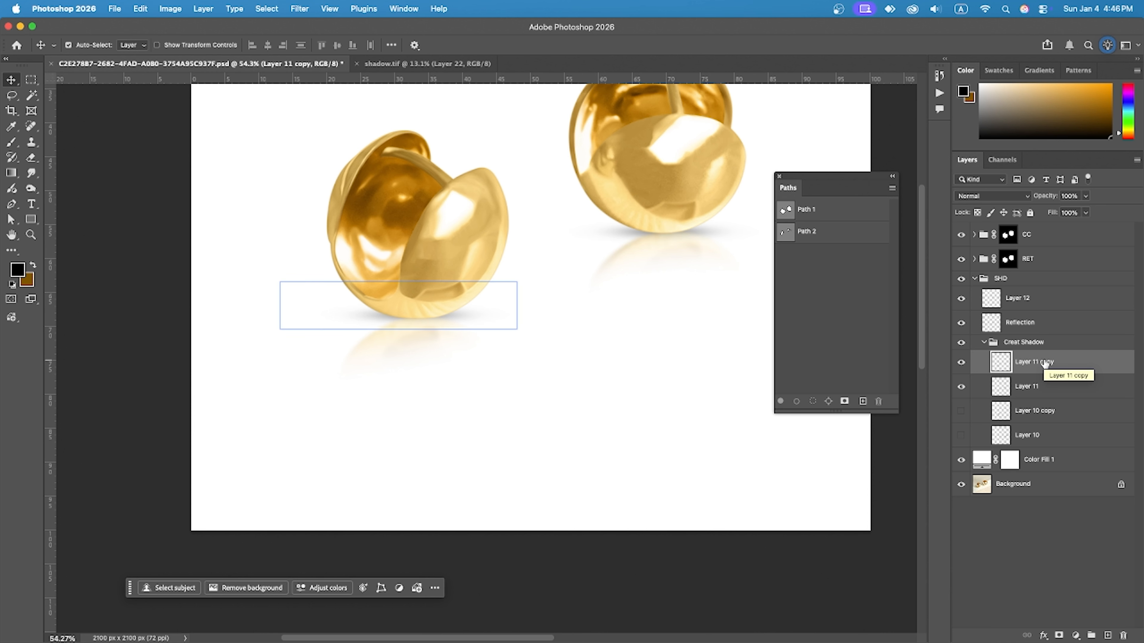
{"action": "left_click", "coordinate": [1023, 342]}
{"action": "left_click", "coordinate": [984, 342]}
{"action": "left_click", "coordinate": [1001, 278]}
{"action": "left_click", "coordinate": [974, 279]}
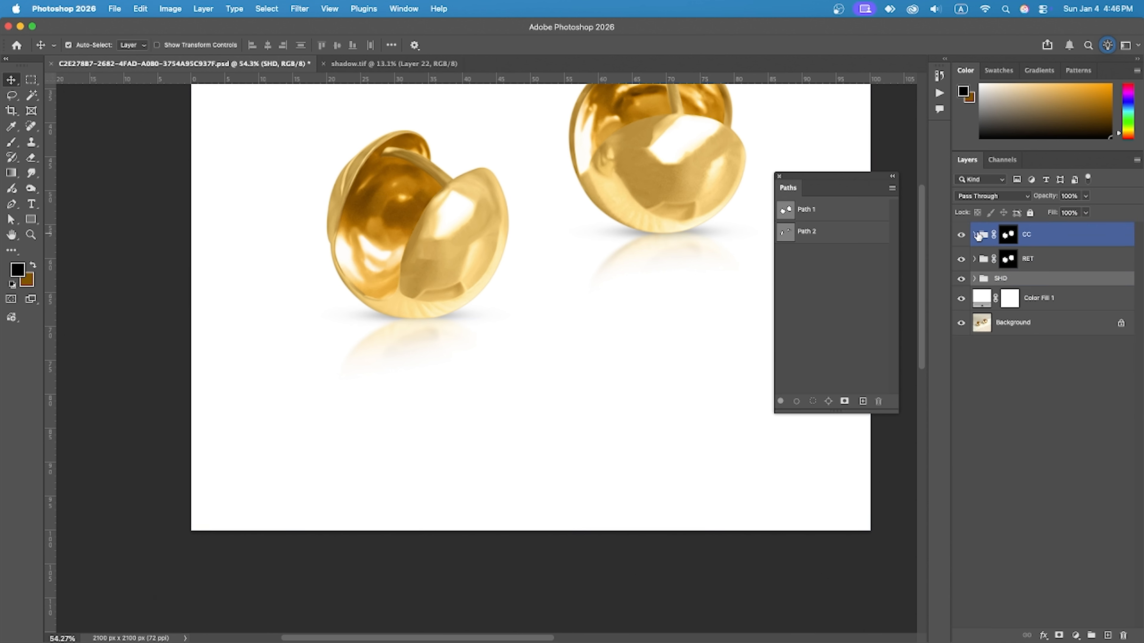
Recheck the final result against the original photo and inspect the right earring's inner shell and post up close
{"action": "left_click", "coordinate": [1036, 298]}
{"action": "scroll", "coordinate": [387, 364], "scroll_direction": "down", "scroll_amount": 1}
{"action": "scroll", "coordinate": [388, 364], "scroll_direction": "down", "scroll_amount": 2}
{"action": "left_click", "coordinate": [958, 360]}
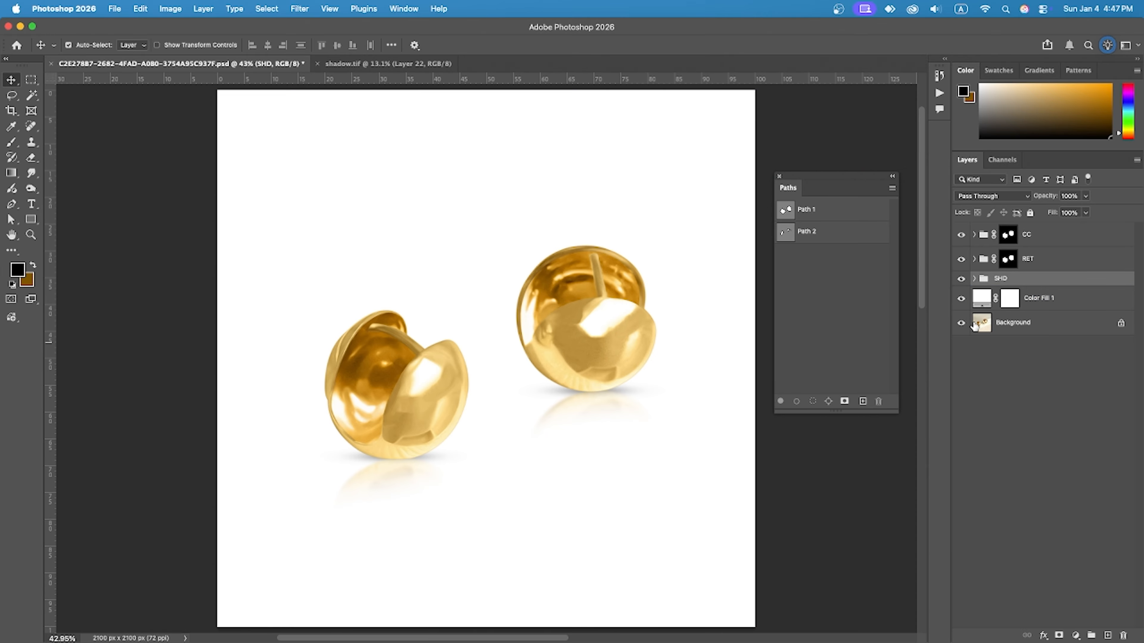
{"action": "left_click", "coordinate": [961, 324], "text": "alt"}
{"action": "left_click", "coordinate": [961, 324], "text": "alt"}
{"action": "scroll", "coordinate": [554, 249], "scroll_direction": "up", "scroll_amount": 4}
{"action": "scroll", "coordinate": [626, 256], "scroll_direction": "up", "scroll_amount": 4}
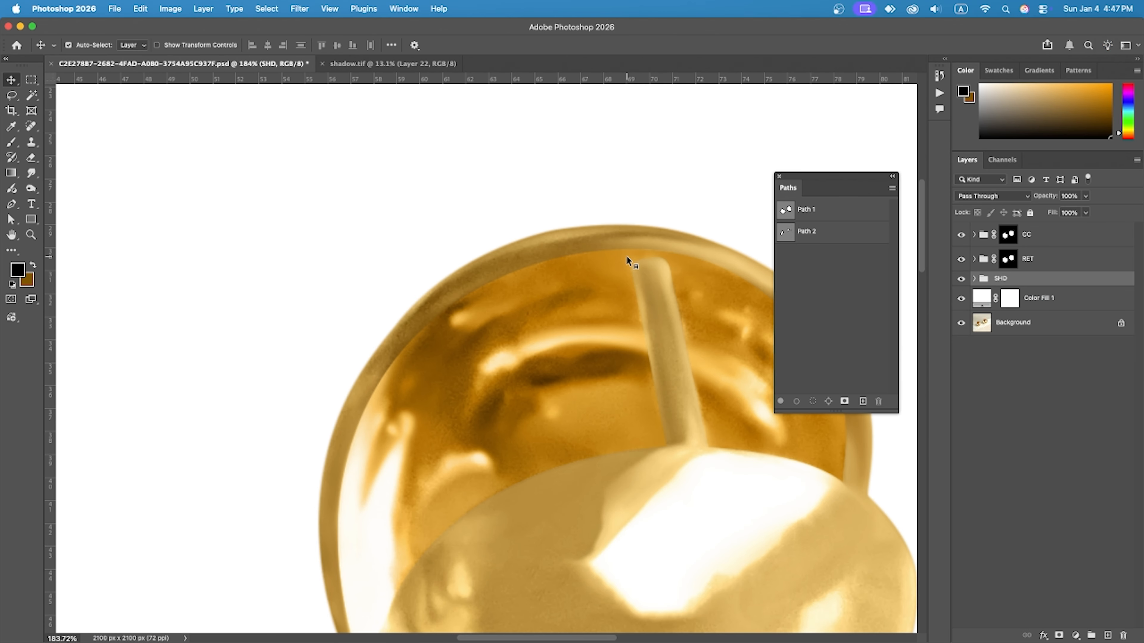
{"action": "scroll", "coordinate": [613, 168], "scroll_direction": "down", "scroll_amount": 6}
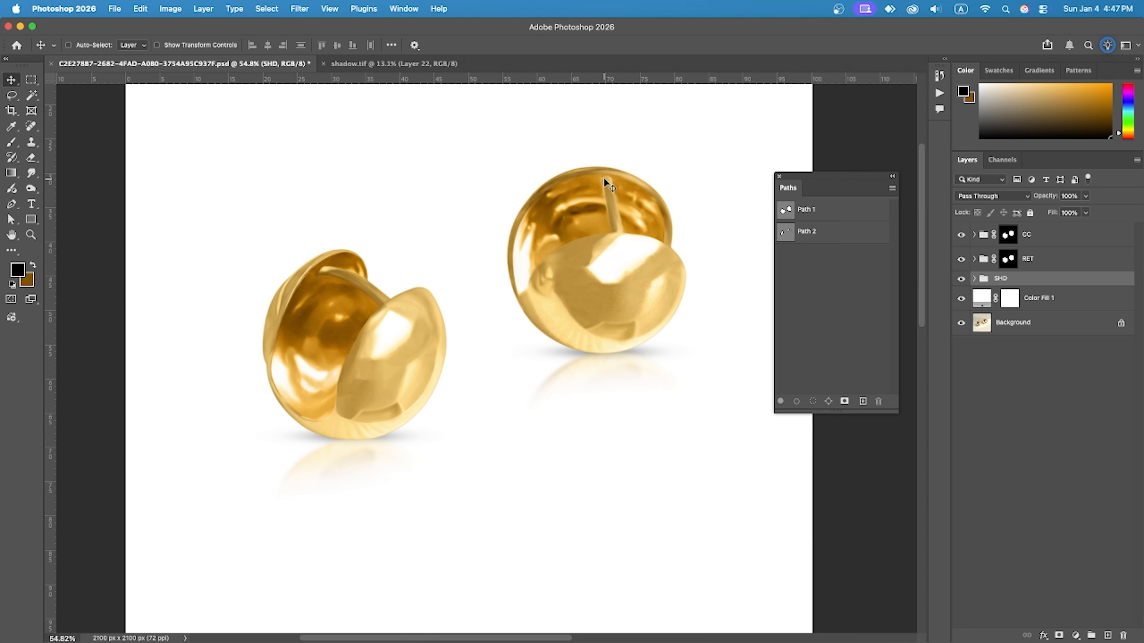